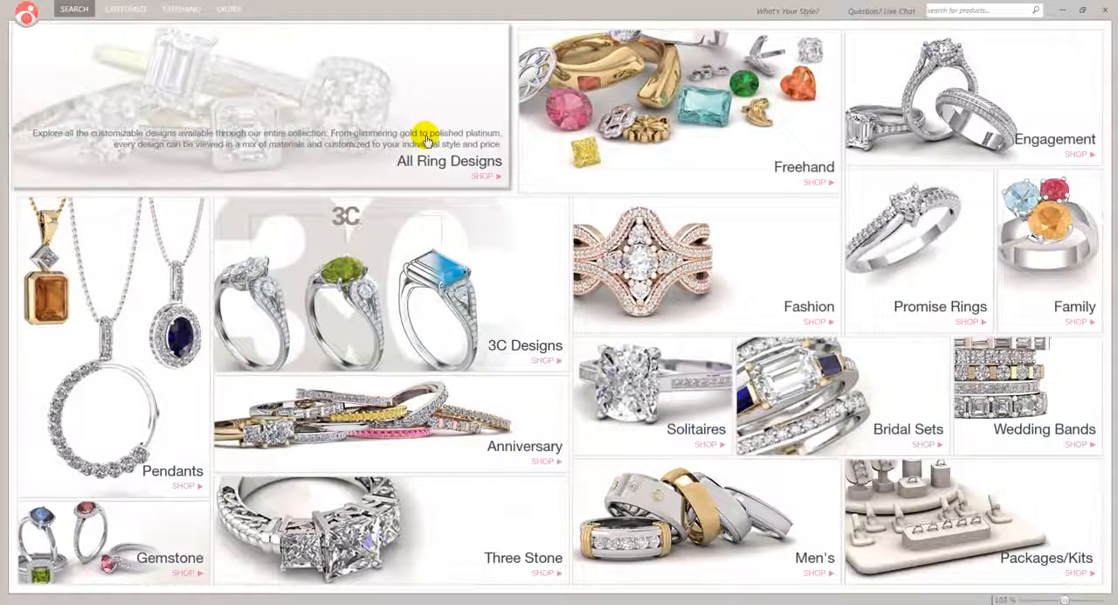
Open the 3C Designs collection and browse the saved portfolios in the Design Manager, including Blokes Stuff, Cars, Class and CS Class Practice
click(409, 280)
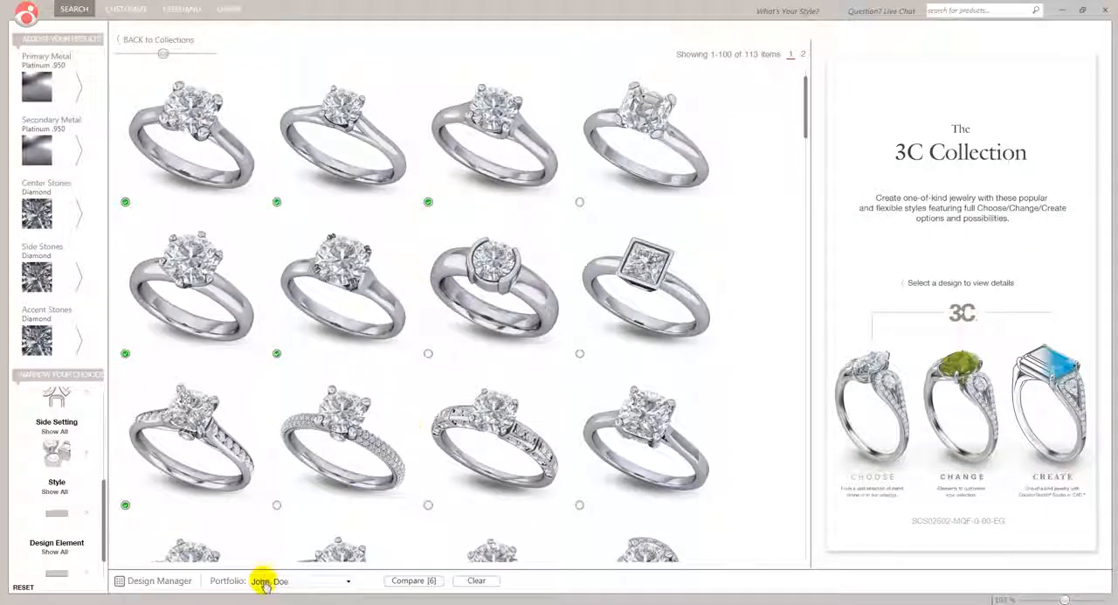
click(140, 582)
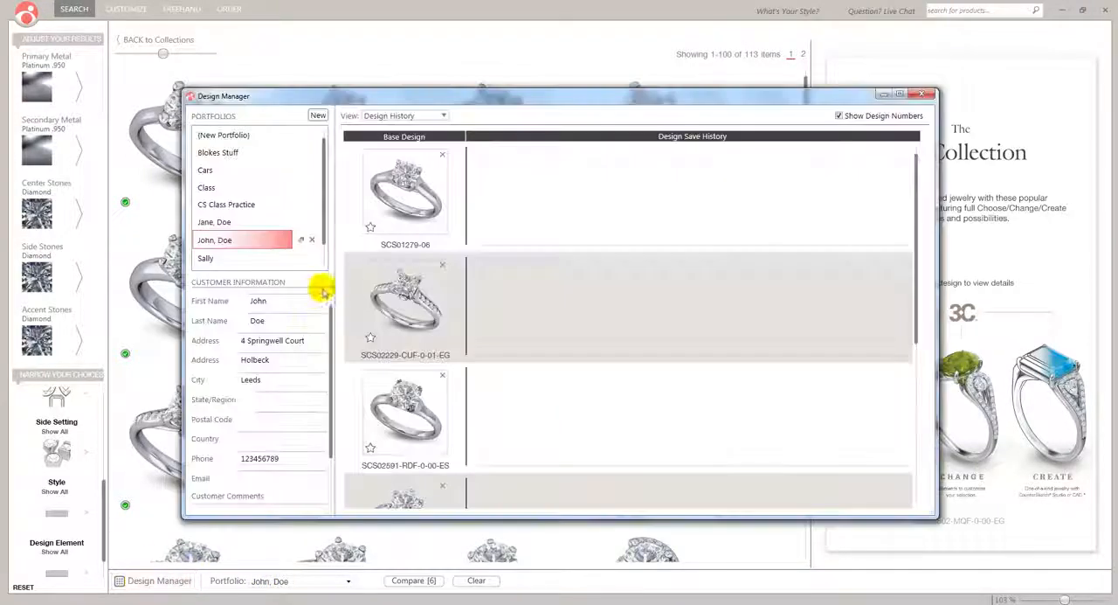
click(228, 152)
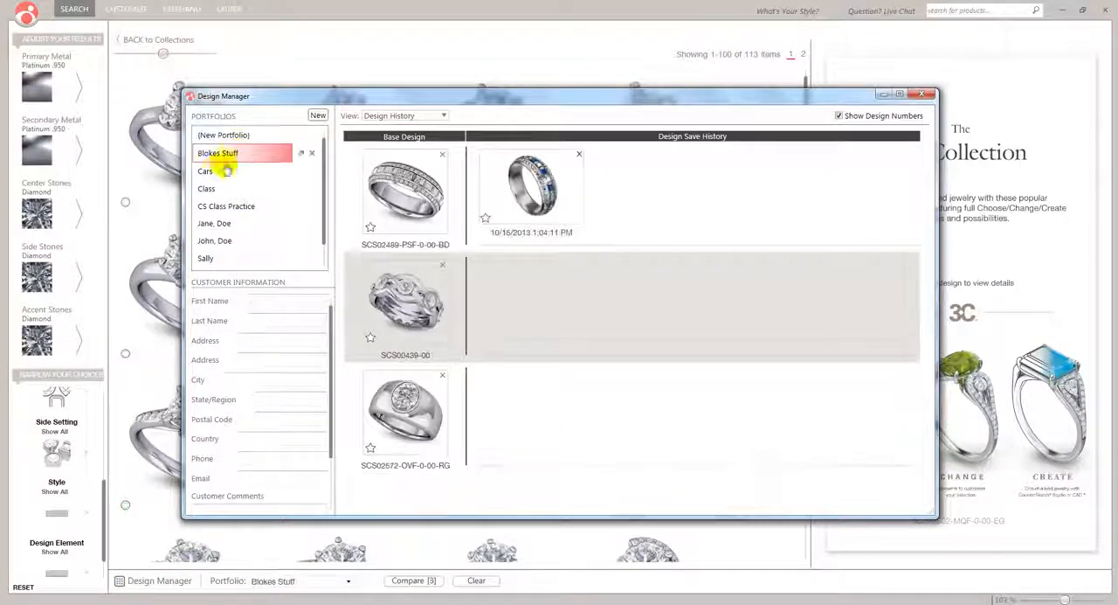
click(207, 172)
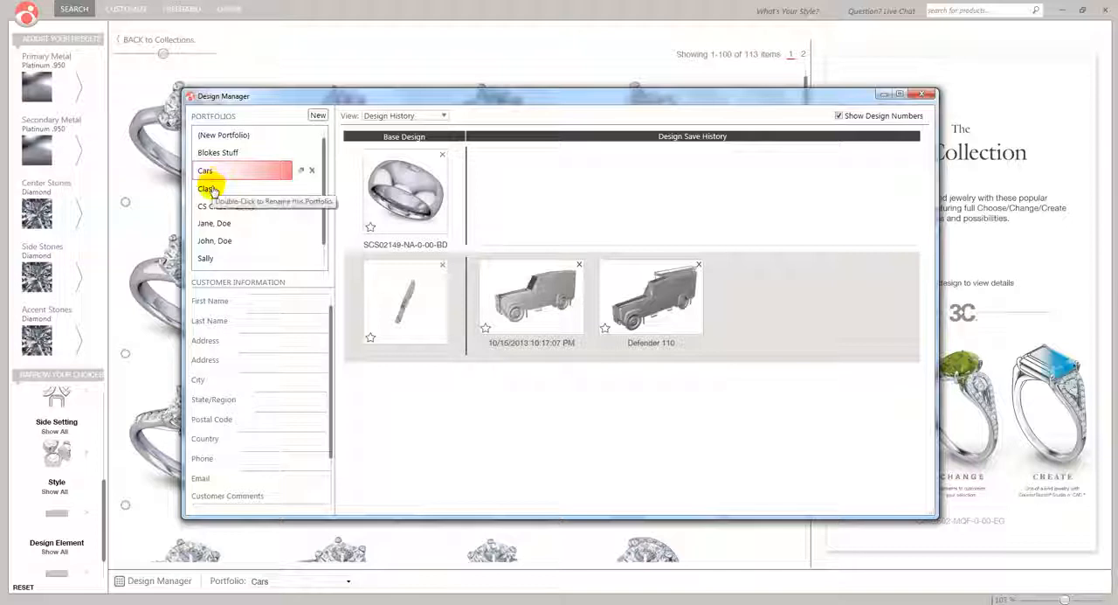
click(214, 191)
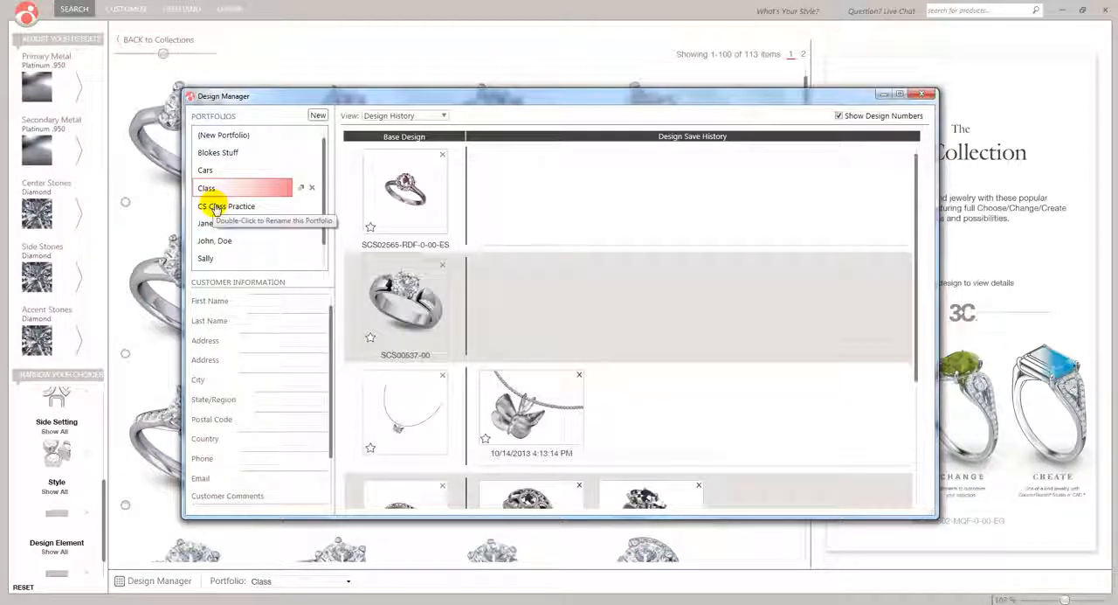
click(218, 206)
click(218, 224)
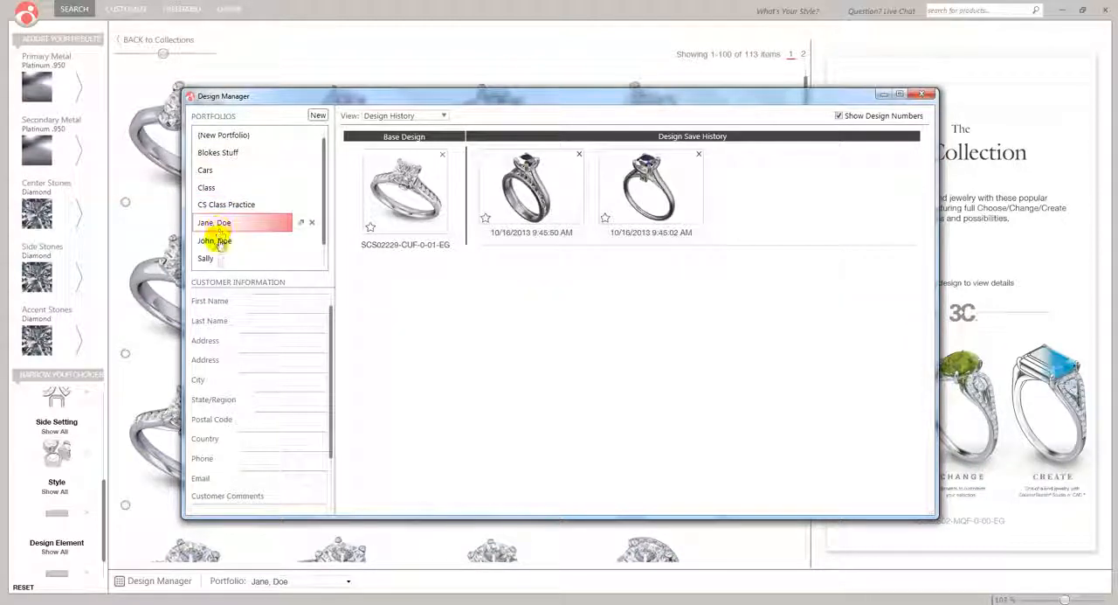
Select the customer portfolio containing base design SCS01279-06 and open that ring for customization
click(219, 242)
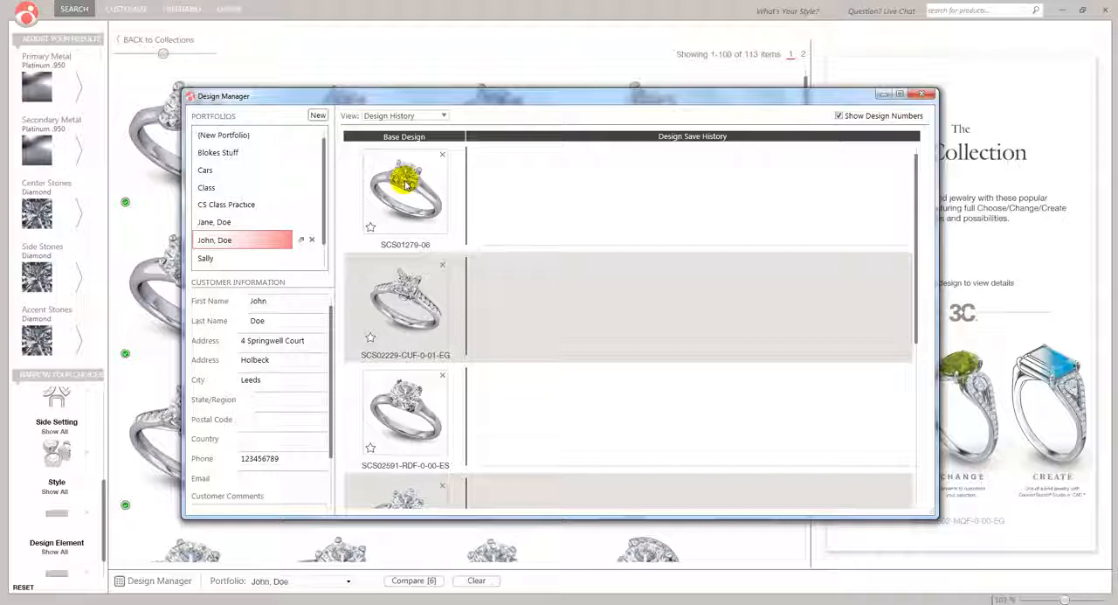
click(406, 184)
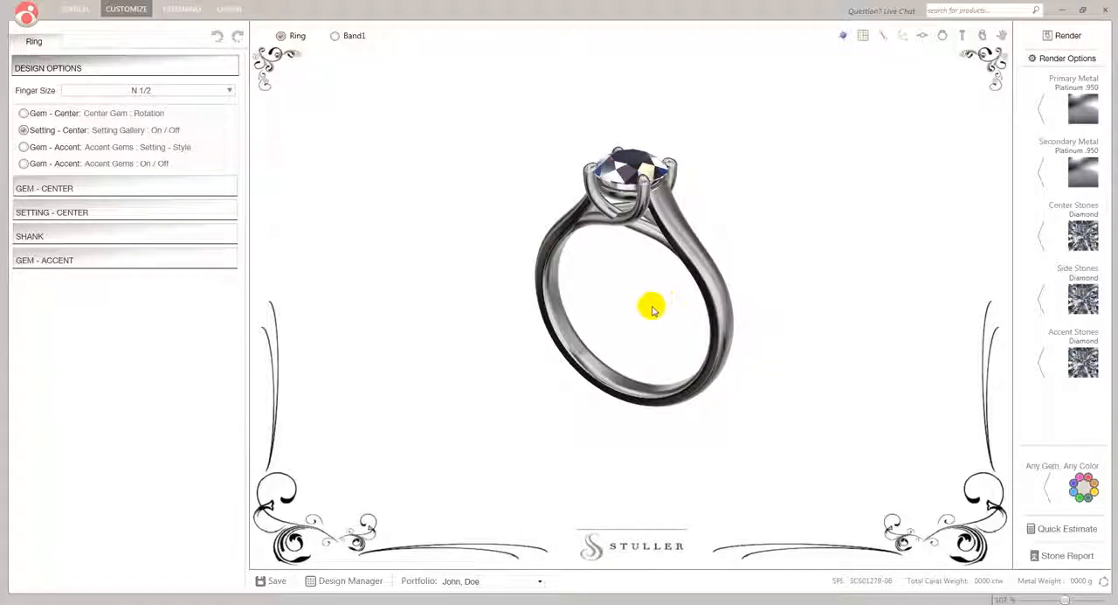
Examine the whole ring, its center stone and the prong tips at different magnifications
scroll(644, 313, up, 3)
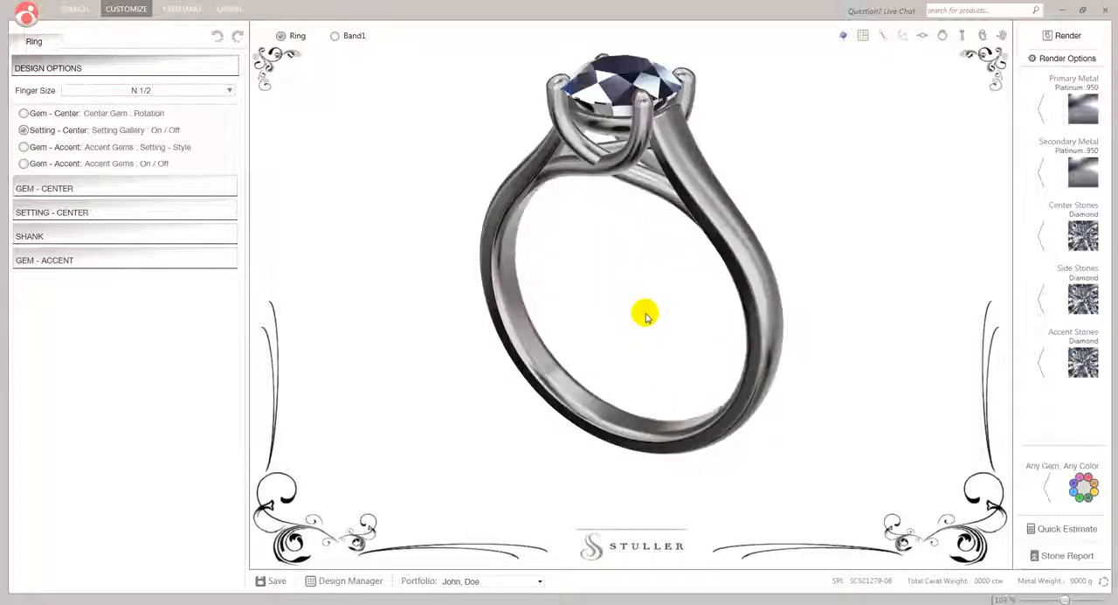
scroll(646, 315, up, 2)
scroll(645, 315, down, 4)
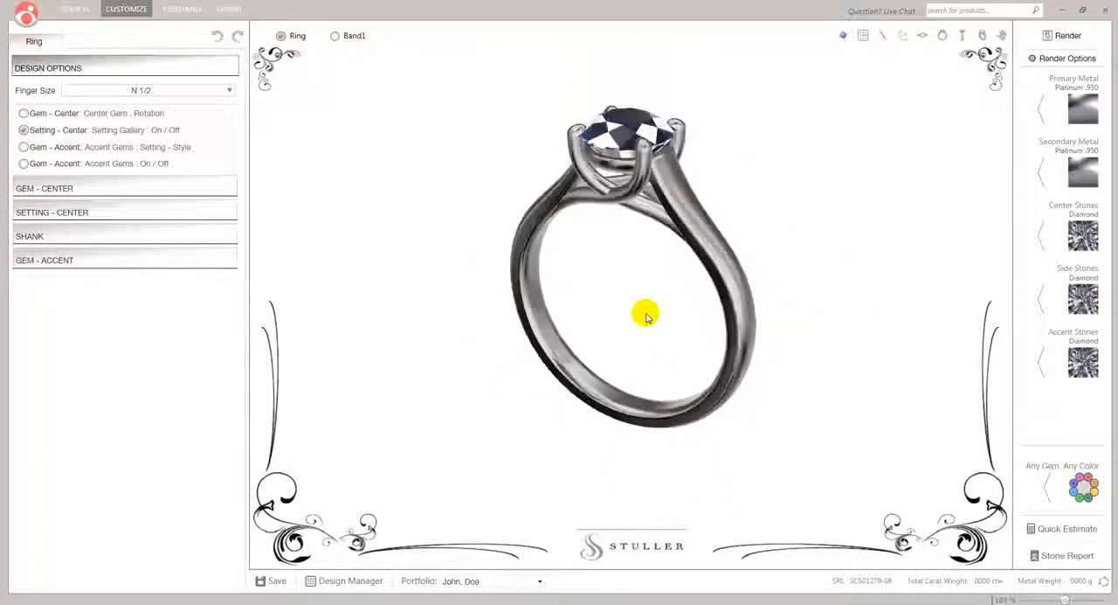
scroll(629, 142, up, 2)
scroll(626, 140, up, 1)
scroll(625, 140, down, 3)
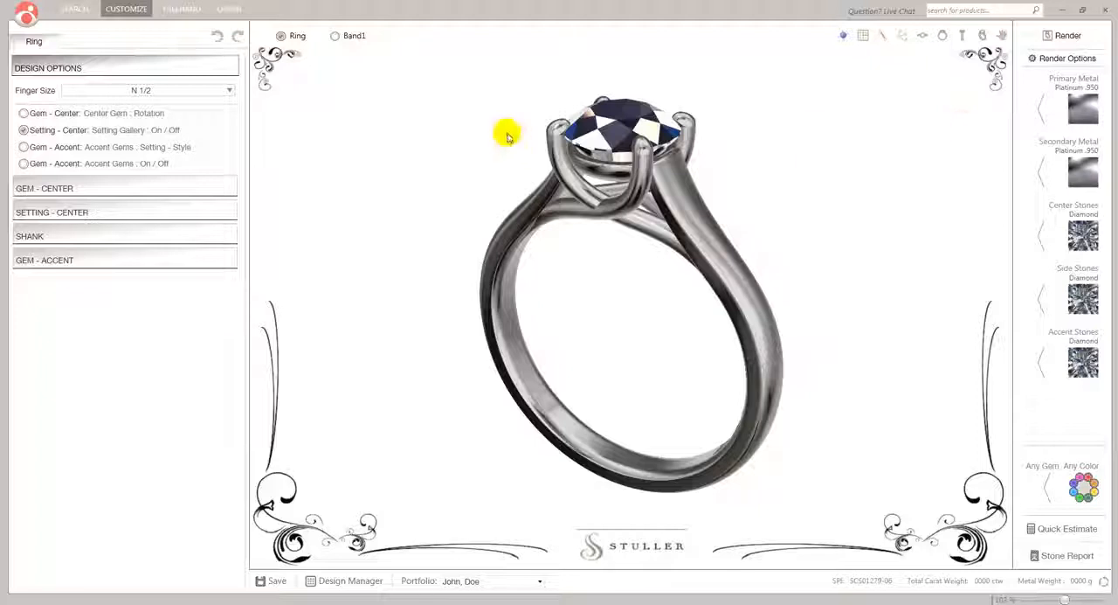
scroll(559, 135, up, 2)
scroll(559, 135, up, 3)
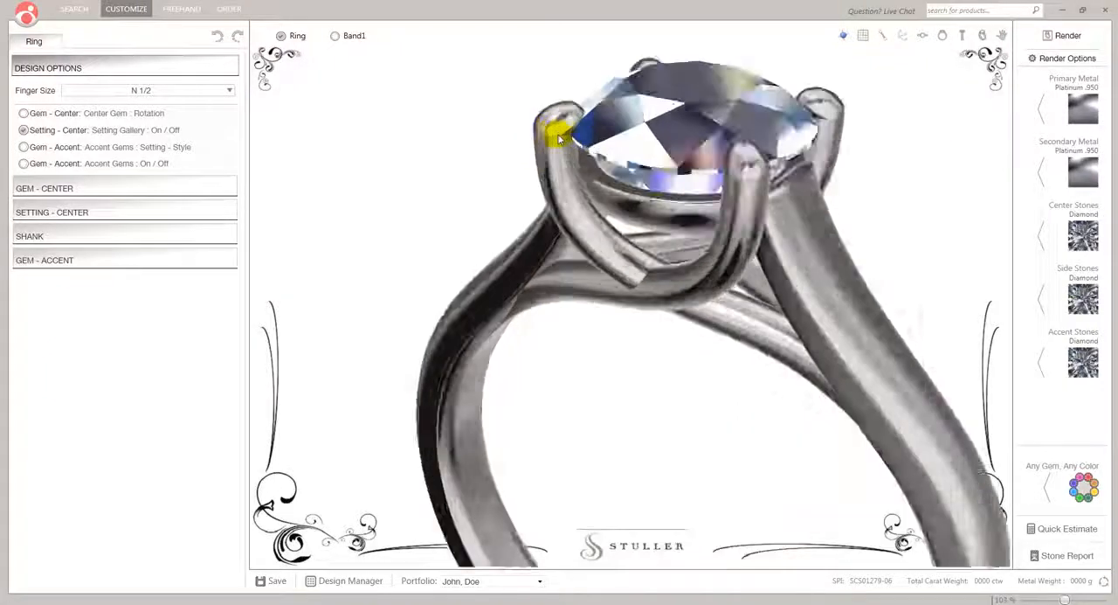
scroll(559, 135, up, 1)
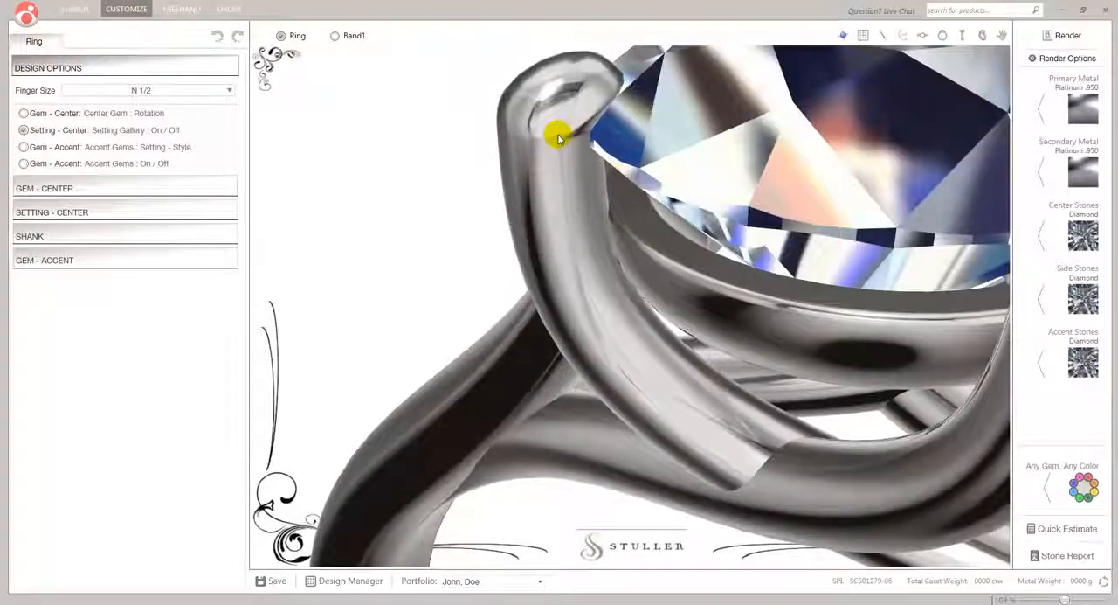
scroll(560, 135, down, 1)
scroll(616, 190, down, 5)
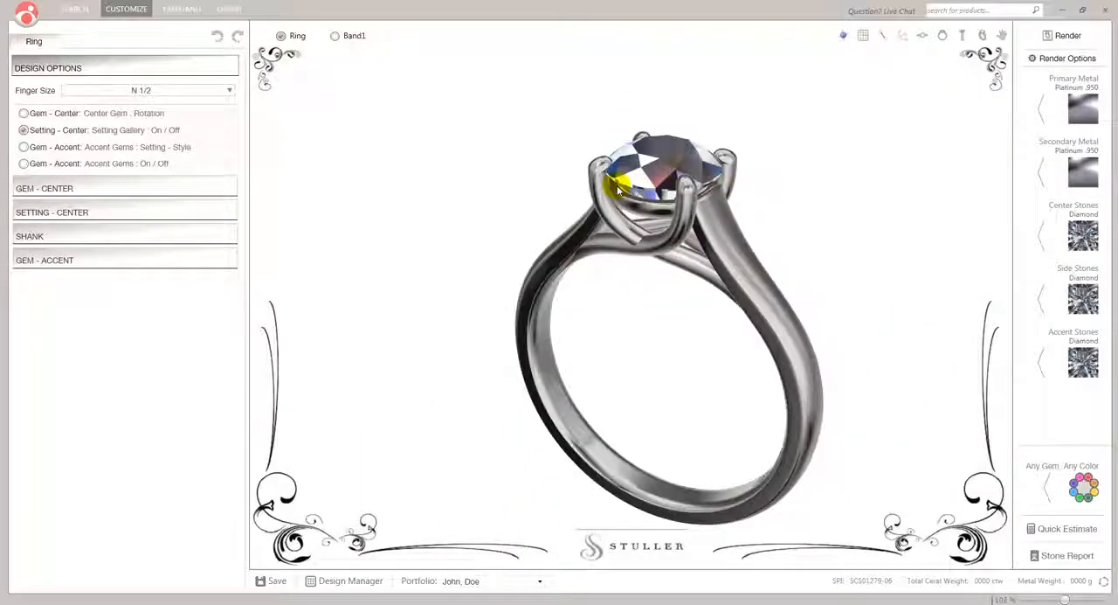
scroll(618, 190, down, 1)
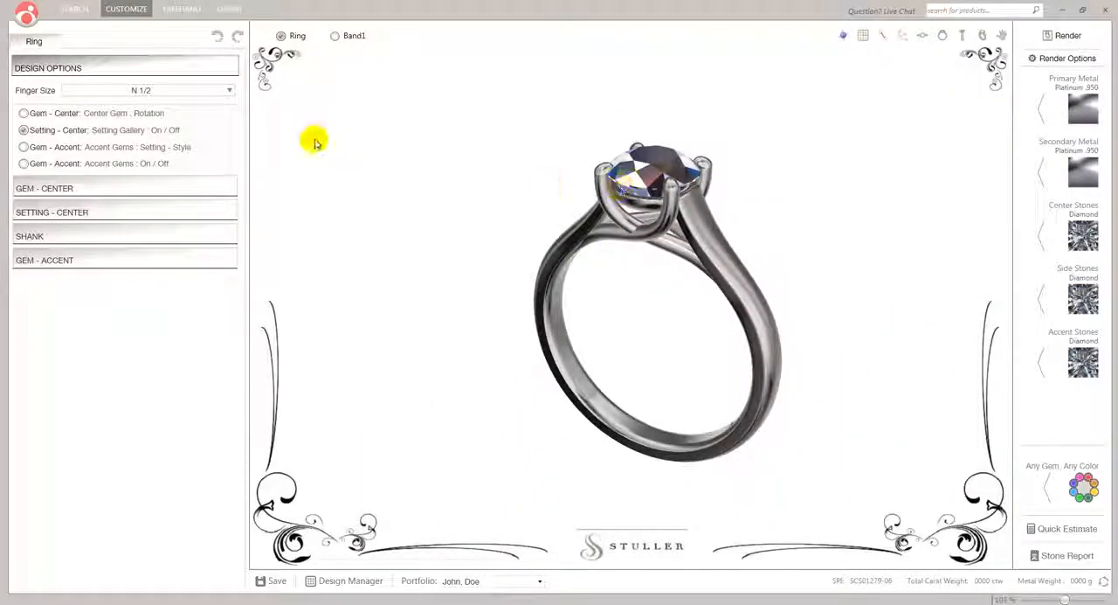
scroll(320, 137, up, 3)
scroll(320, 137, down, 3)
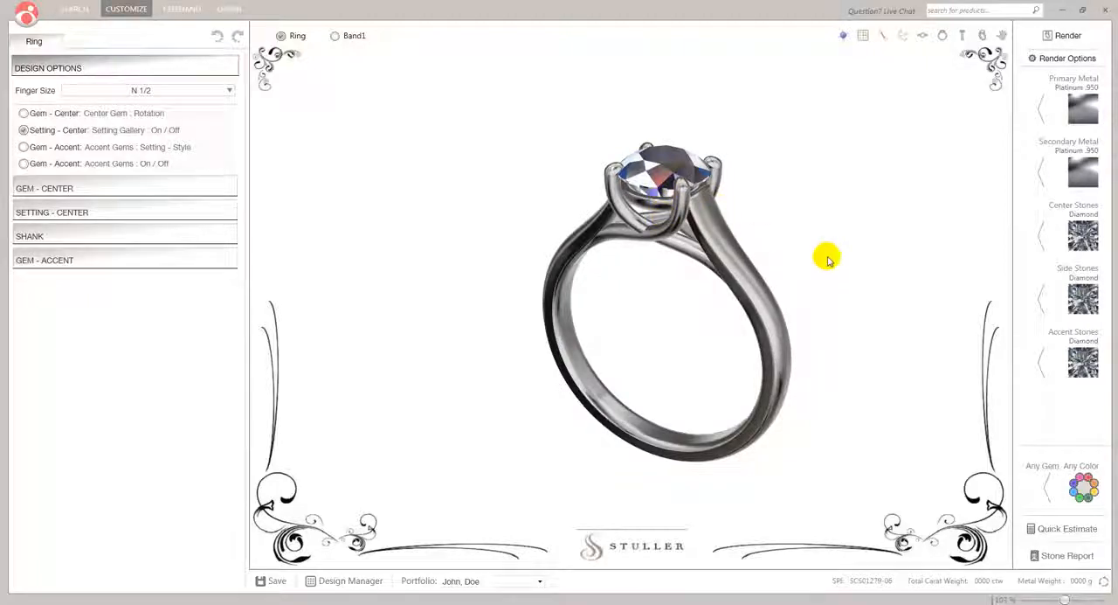
Inspect the ring from several angles, including the crossed supports beneath the center stone and the outside of the shank
drag(827, 259, 542, 117)
scroll(607, 229, up, 5)
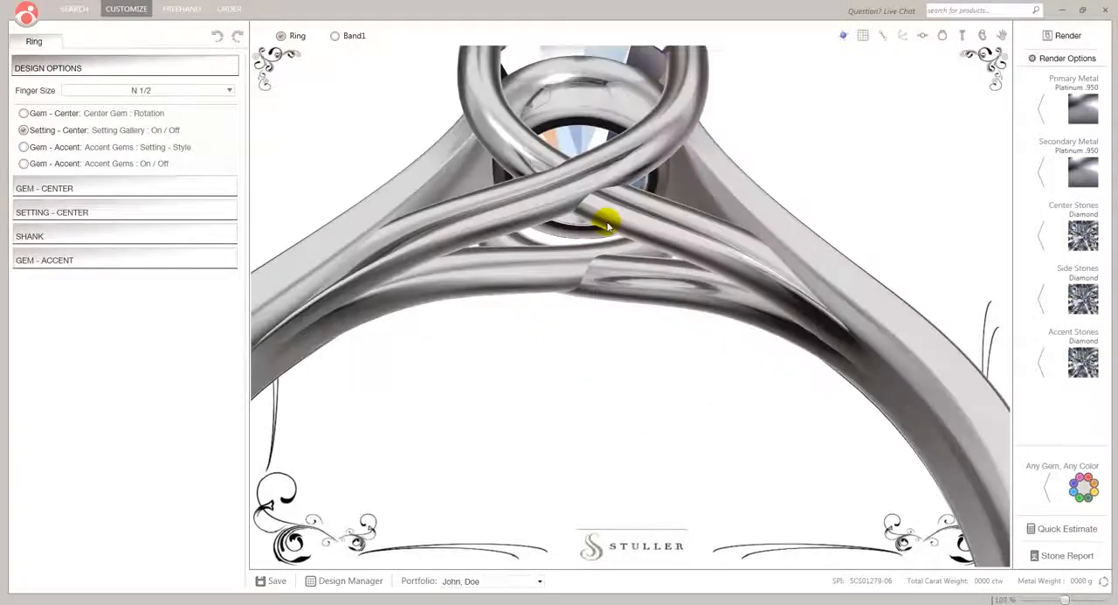
scroll(608, 212, down, 5)
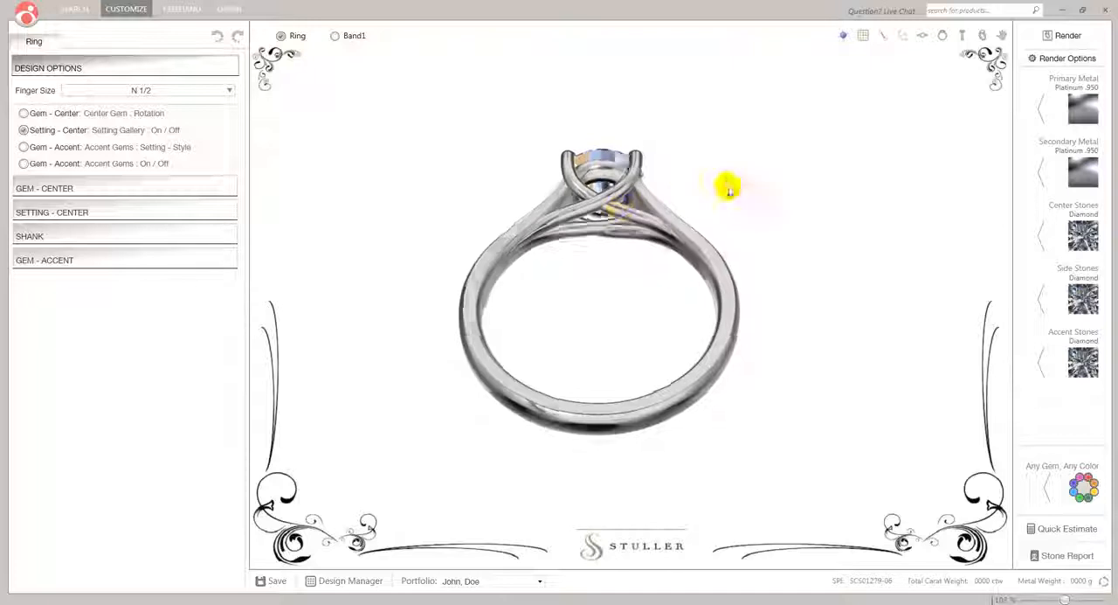
drag(675, 250, 642, 325)
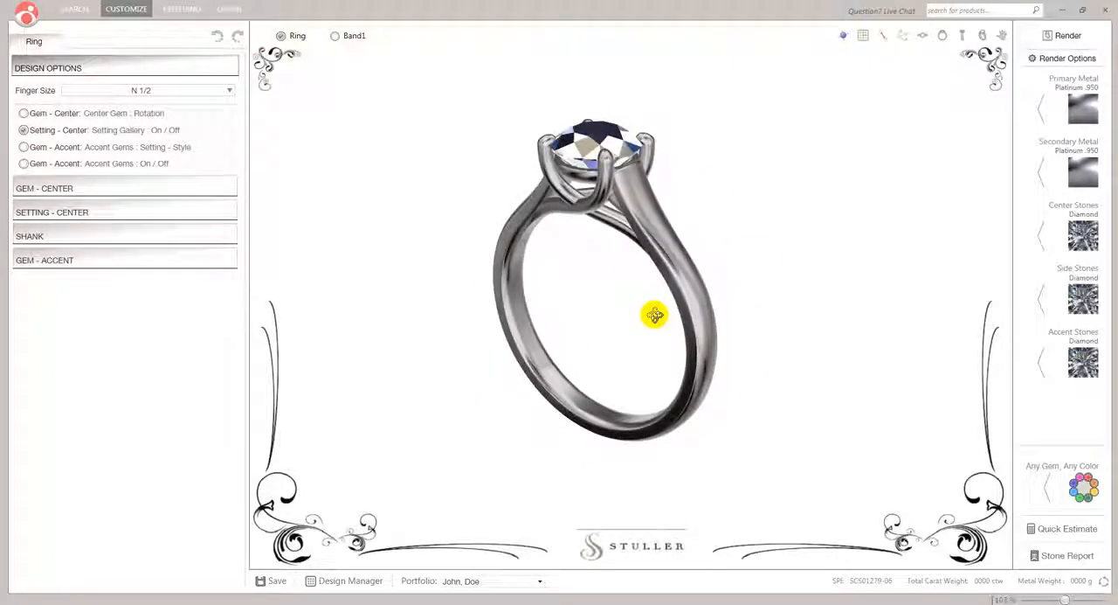
scroll(657, 318, up, 3)
mouse_move(642, 286)
ctrl+right_down()
mouse_move(648, 323)
mouse_move(639, 240)
mouse_move(643, 293)
ctrl+right_up()
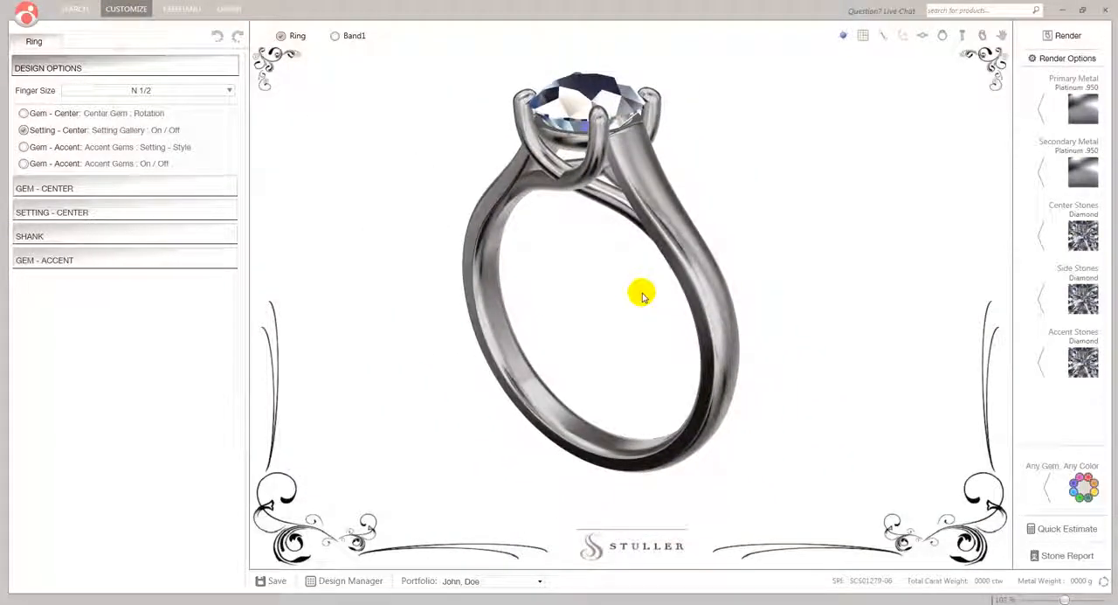
drag(591, 285, 634, 302)
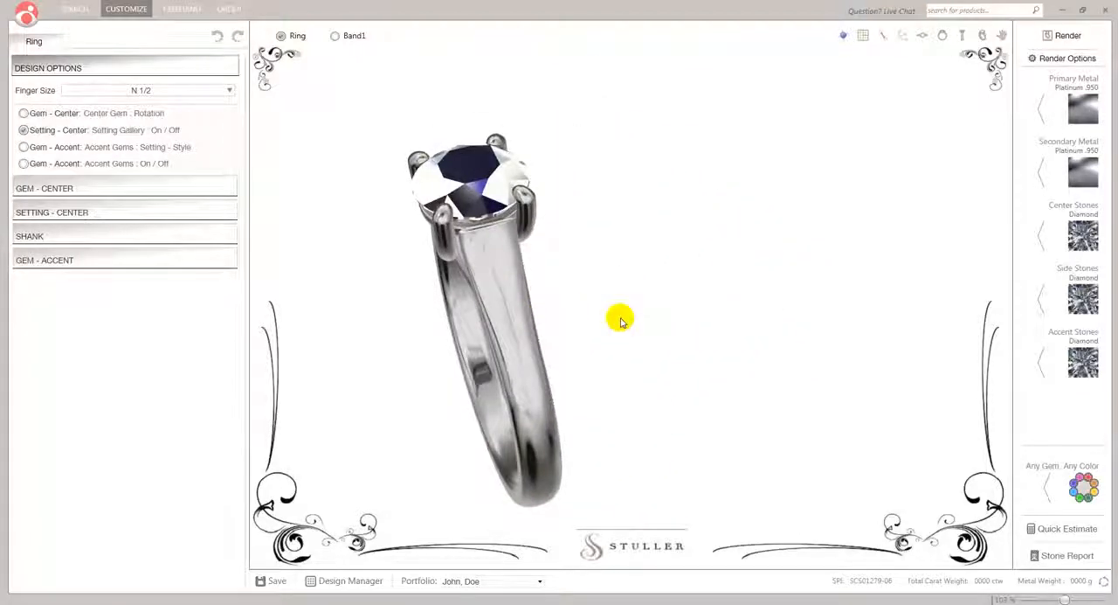
drag(559, 331, 609, 337)
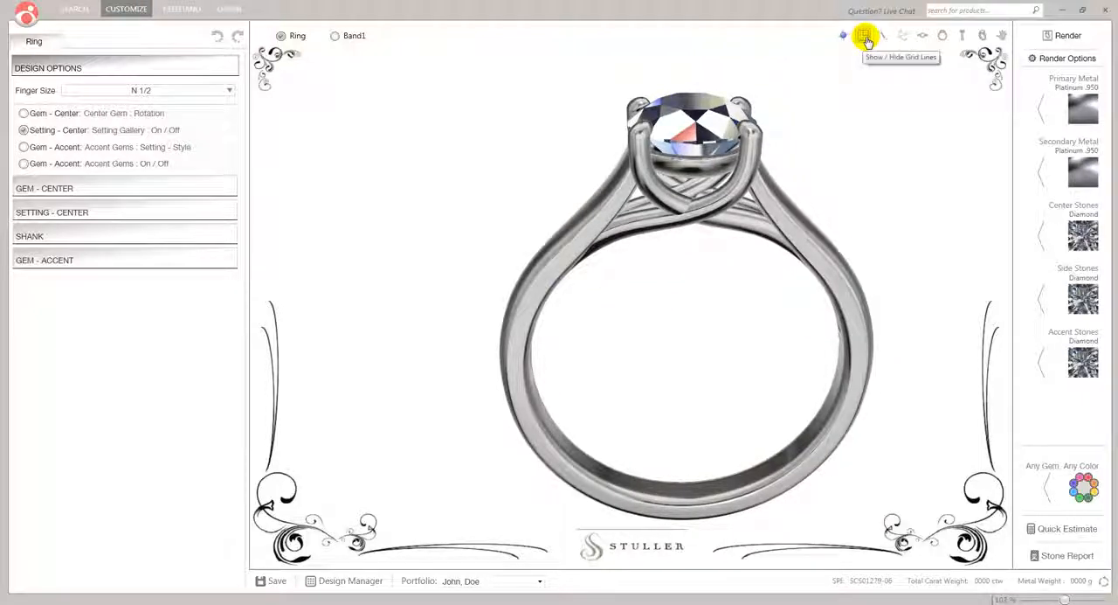
Show the ring from directly above and inspect its center stone up close
click(924, 38)
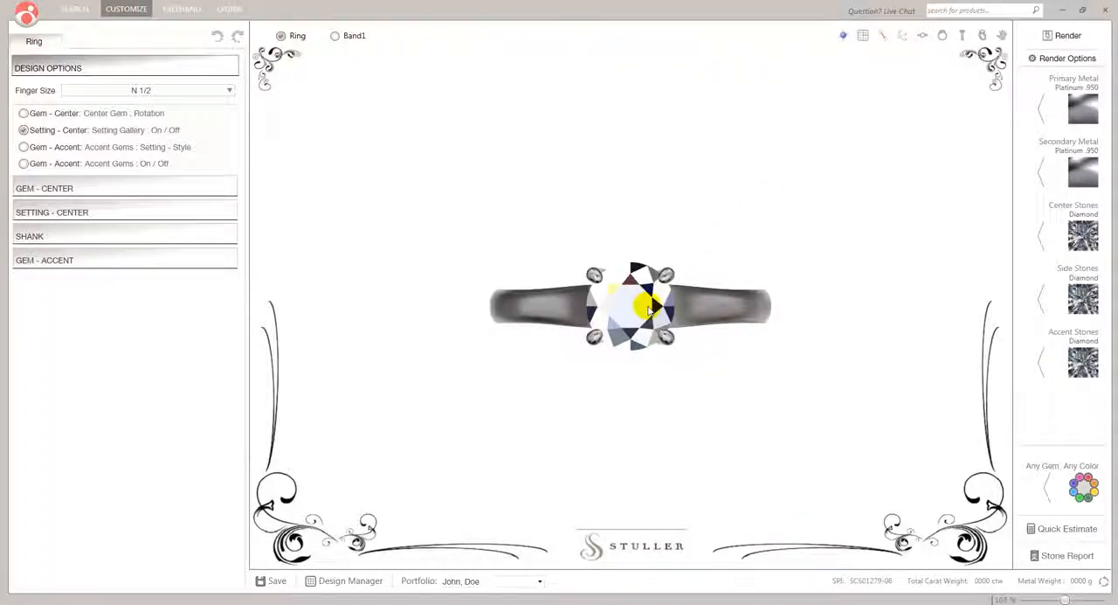
scroll(640, 305, up, 1)
scroll(640, 303, down, 2)
mouse_move(656, 279)
right_down()
mouse_move(652, 269)
mouse_move(633, 293)
mouse_move(621, 289)
mouse_move(626, 252)
mouse_move(615, 295)
mouse_move(718, 288)
mouse_move(654, 286)
right_up()
scroll(609, 325, up, 1)
scroll(609, 325, up, 2)
scroll(609, 324, down, 2)
Compare the ring in the standard front, side, perspective and top views
click(945, 41)
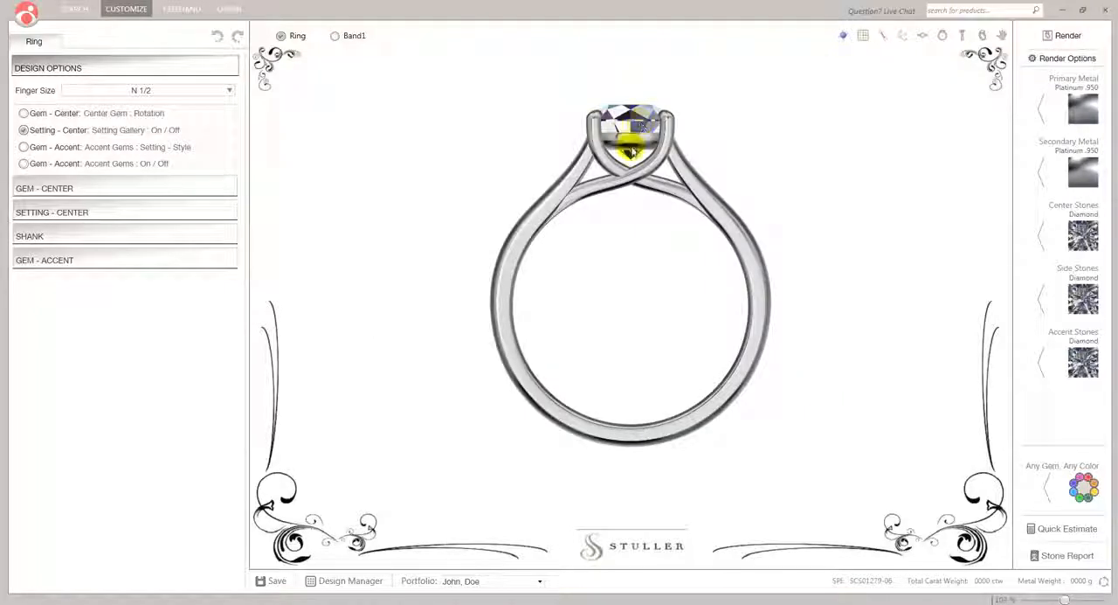
scroll(633, 152, up, 5)
scroll(632, 152, down, 5)
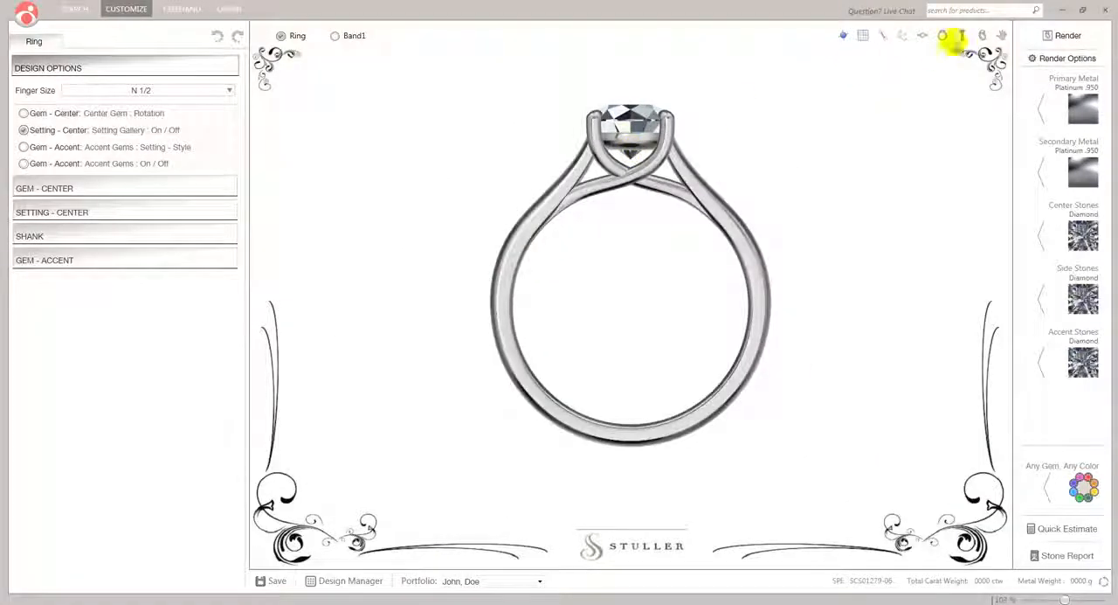
click(962, 37)
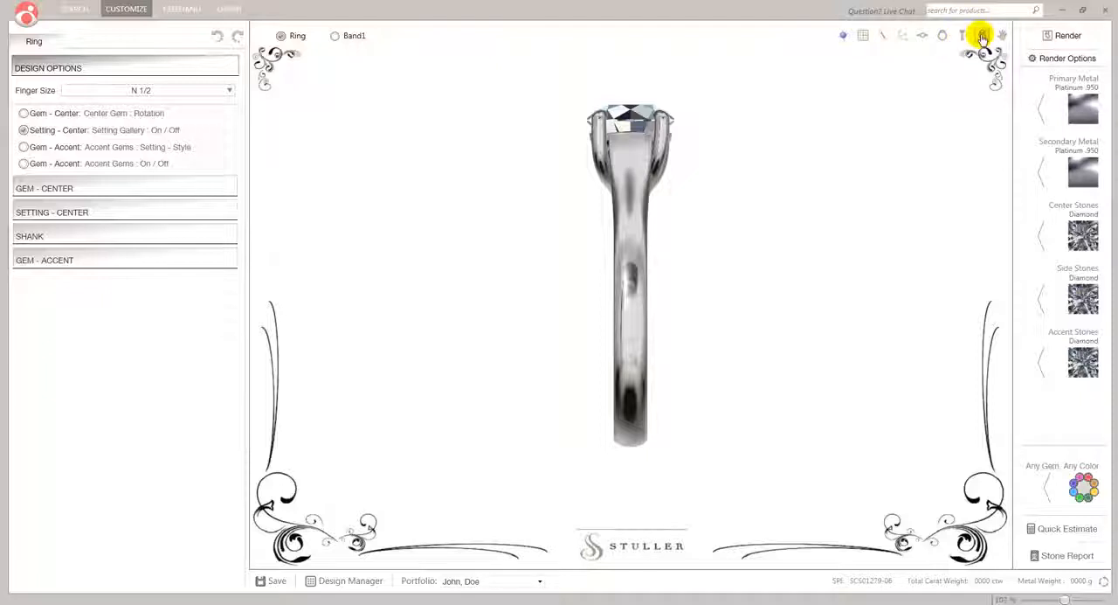
click(982, 36)
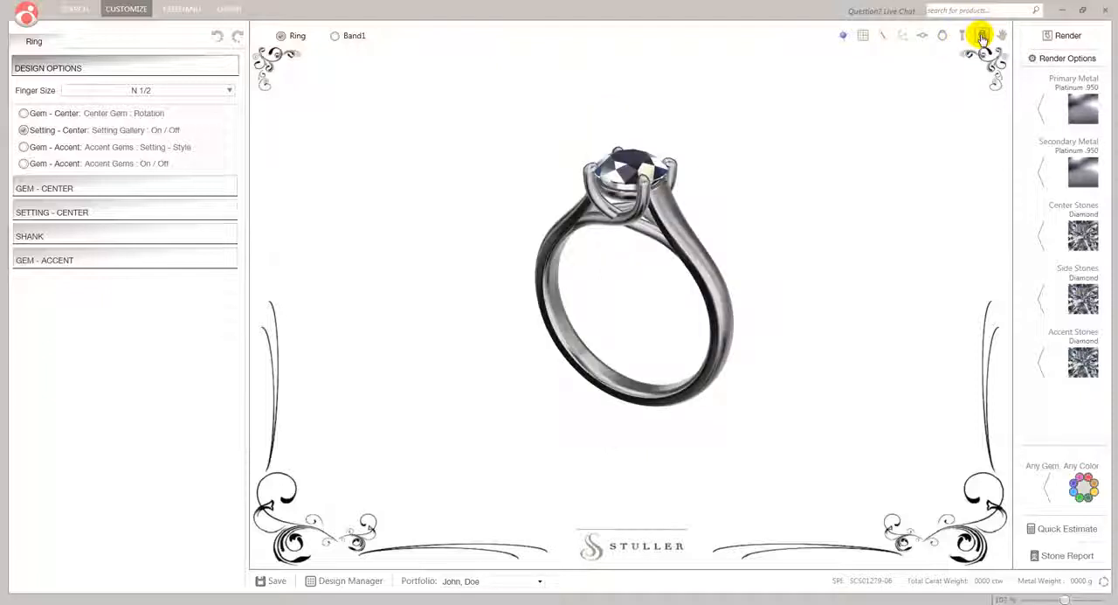
click(923, 37)
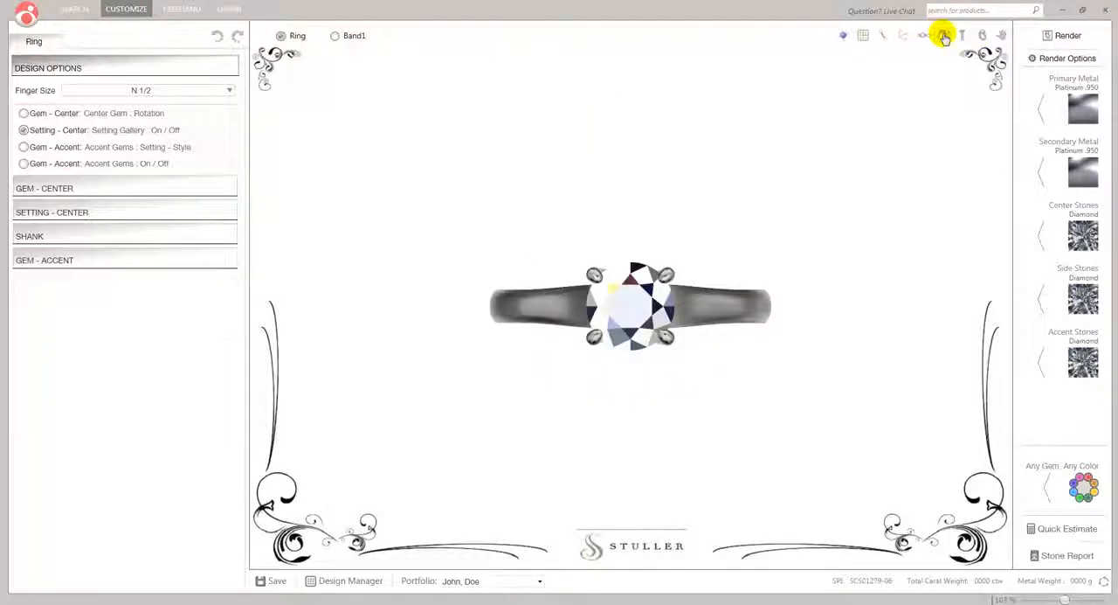
click(943, 35)
Show the grid lines to check the ring's proportions from above, and hide them again in the perspective view
click(922, 37)
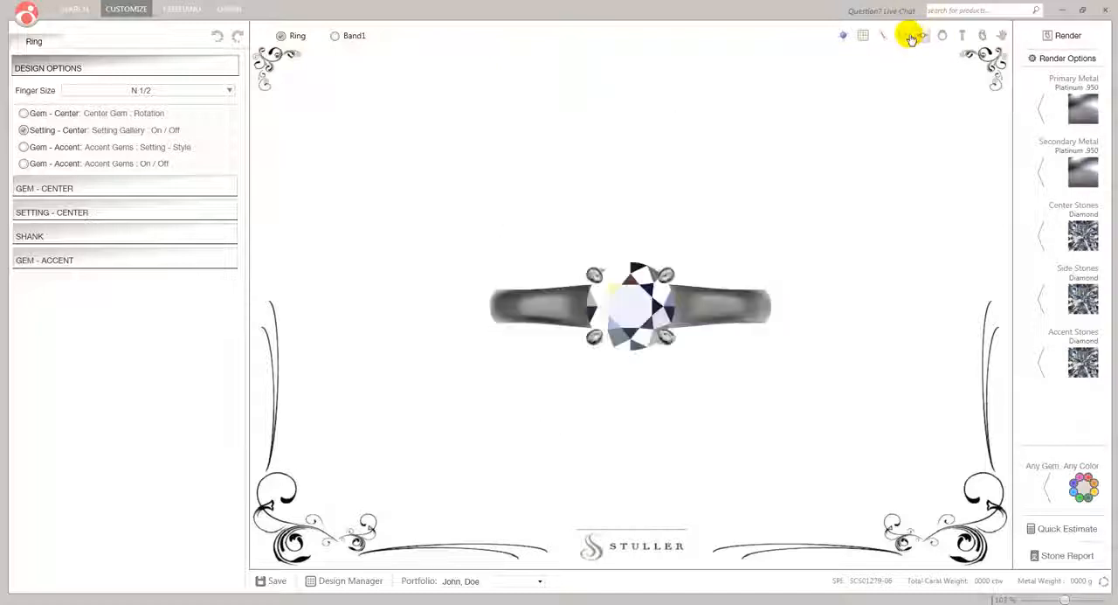
click(864, 38)
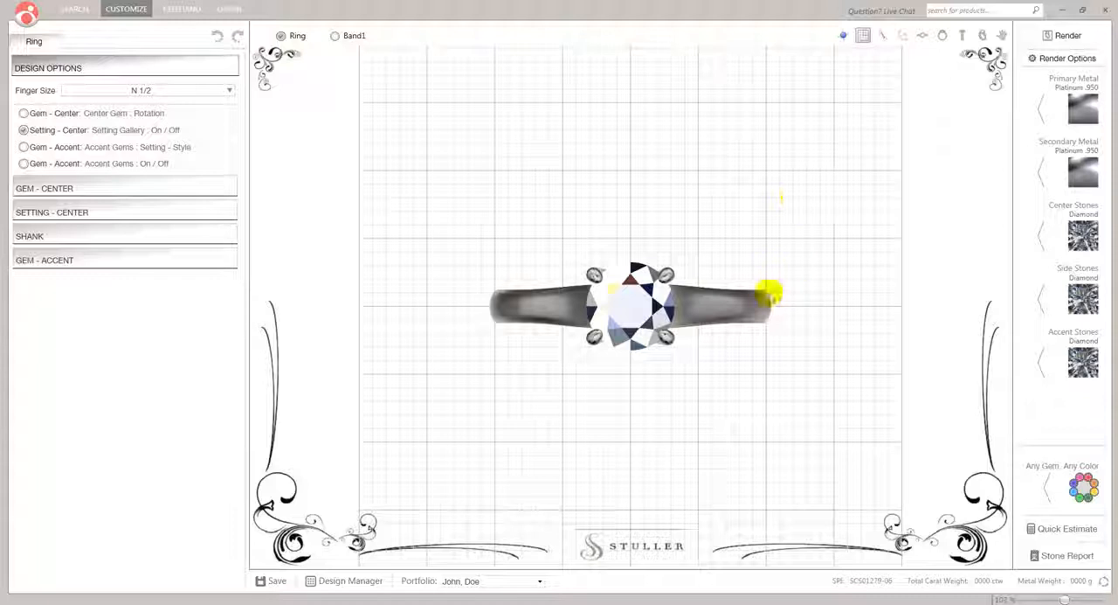
scroll(778, 293, up, 3)
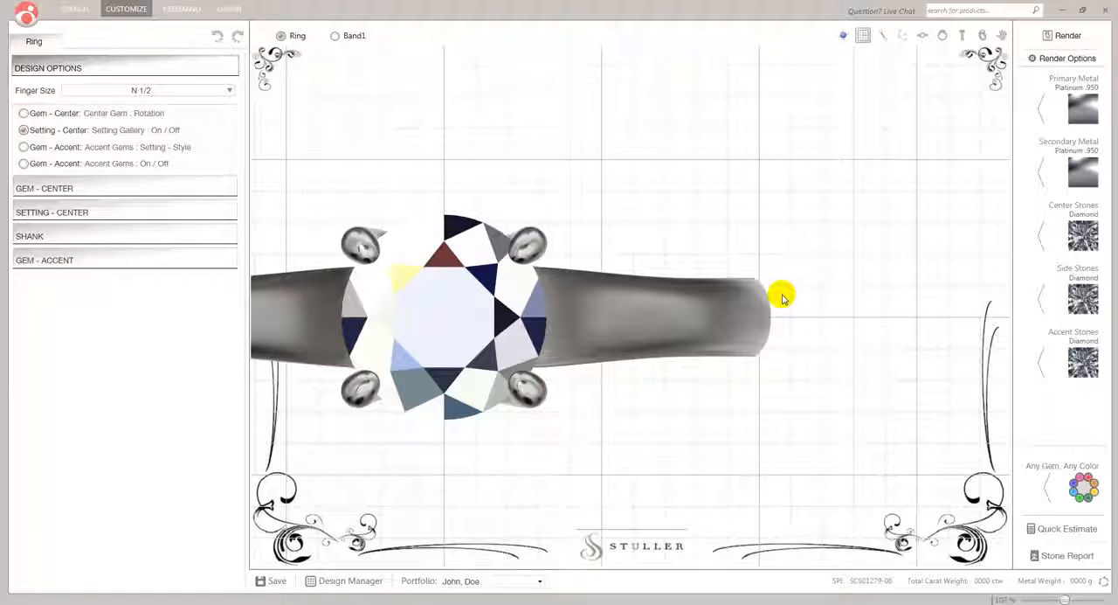
scroll(779, 299, down, 2)
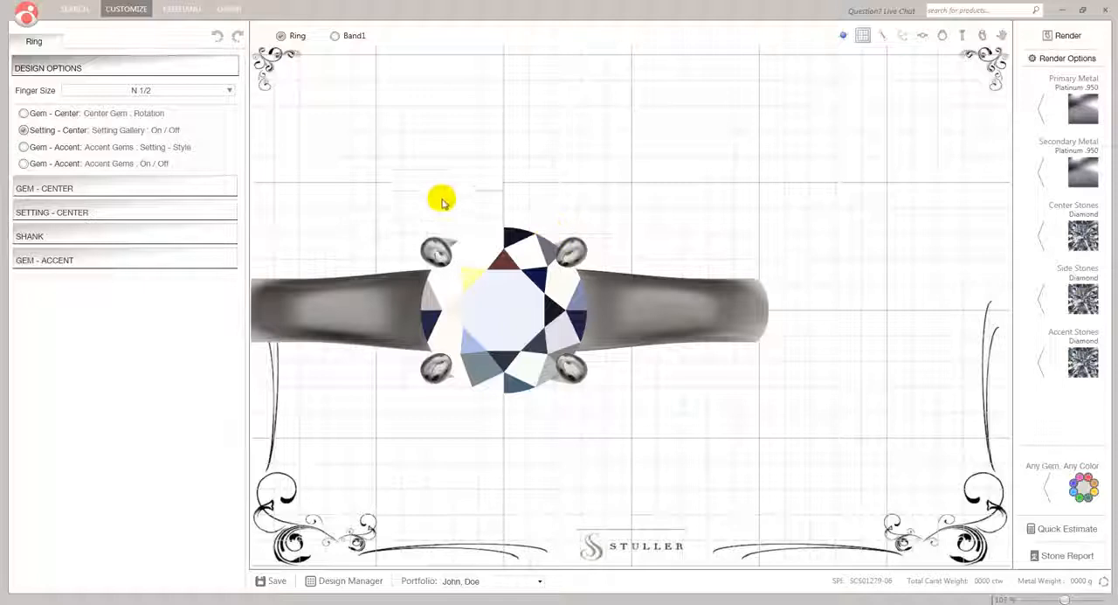
drag(387, 407, 540, 392)
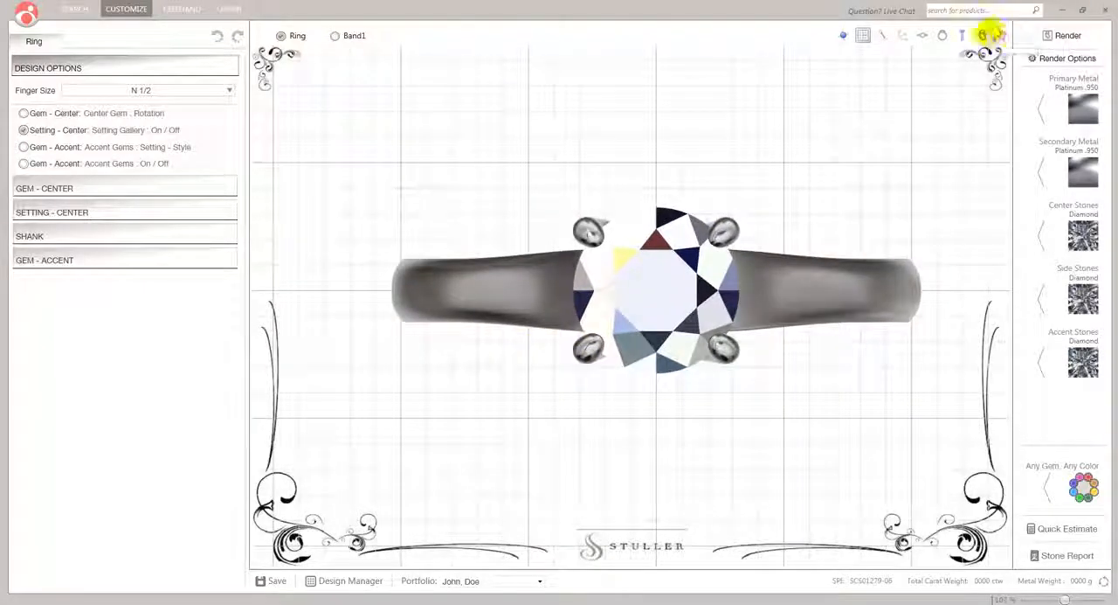
click(982, 36)
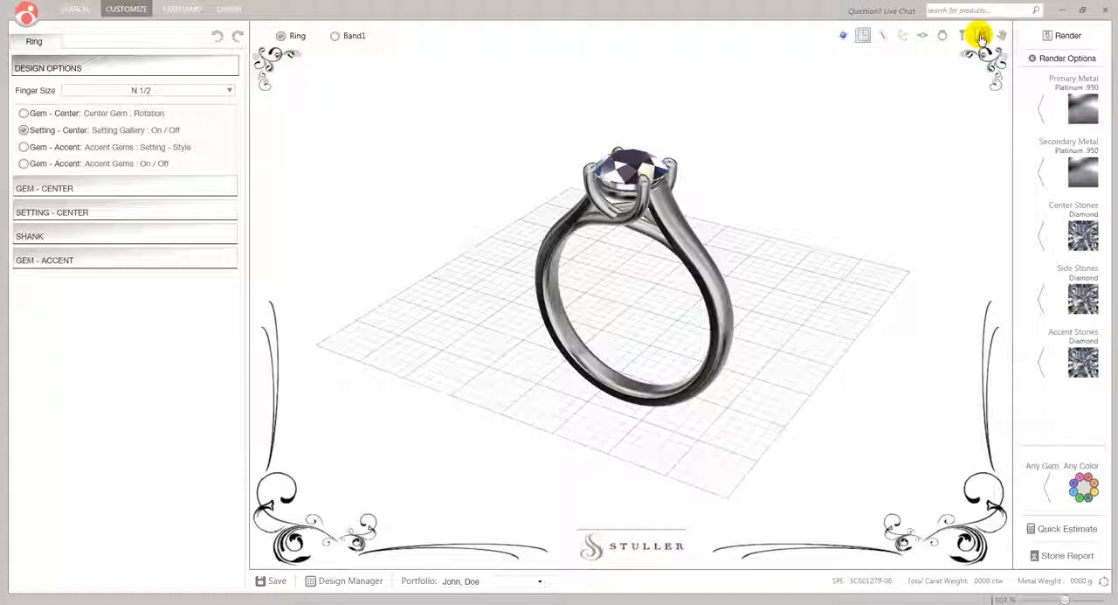
click(864, 36)
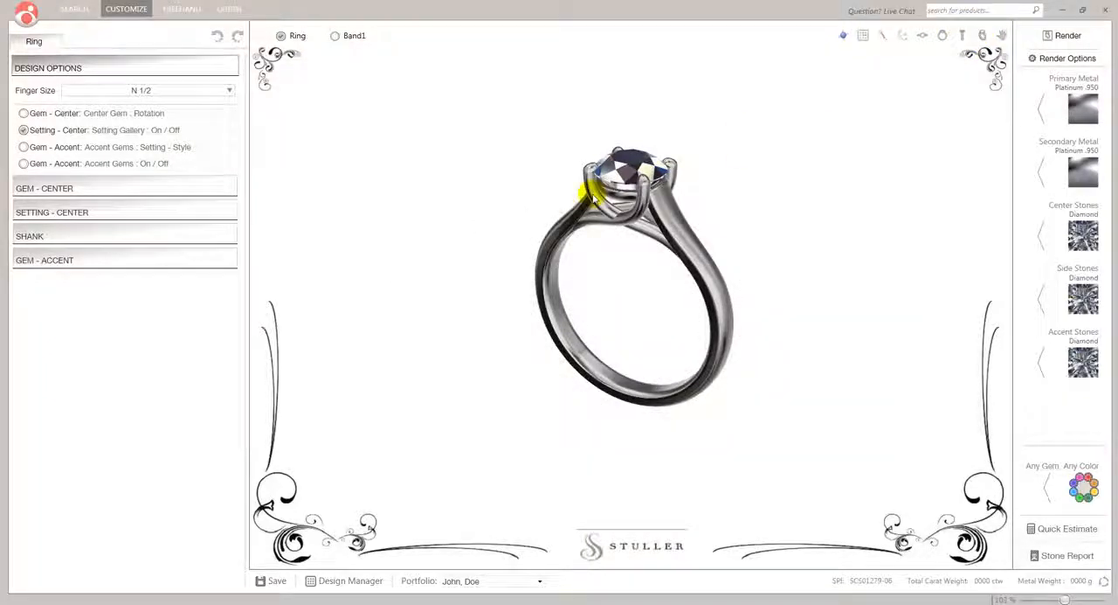
Try finger size W on the ring, and set its finger size to M
drag(584, 192, 601, 213)
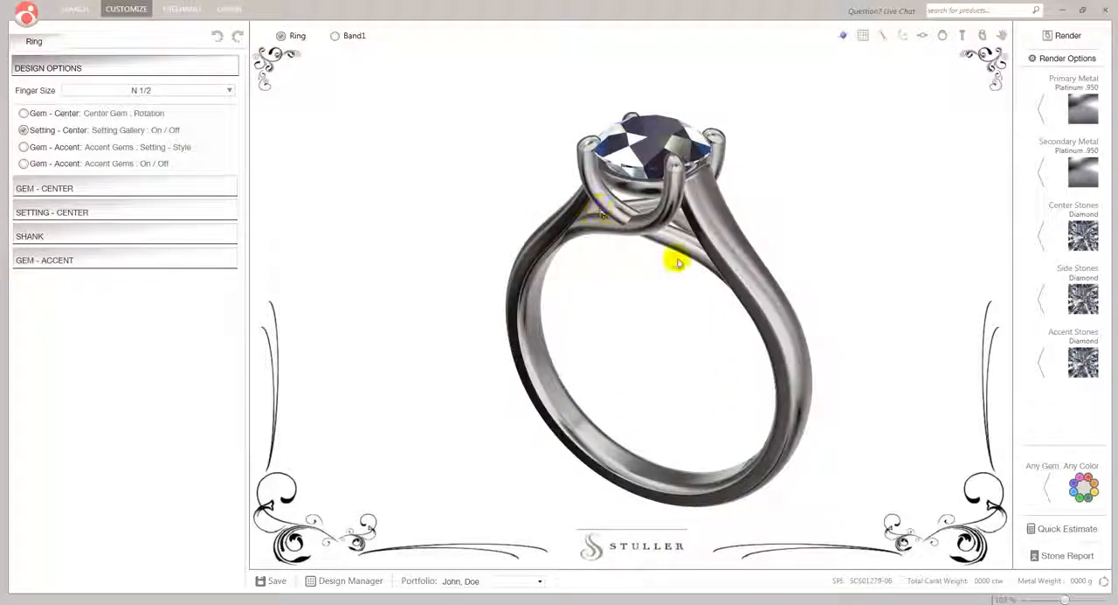
drag(770, 253, 732, 238)
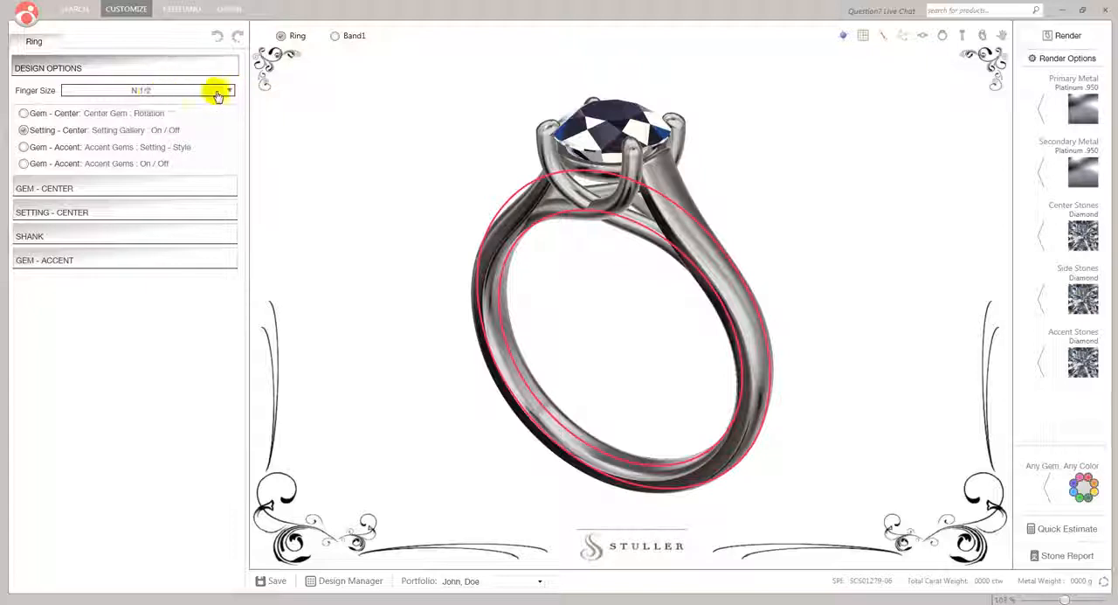
click(230, 92)
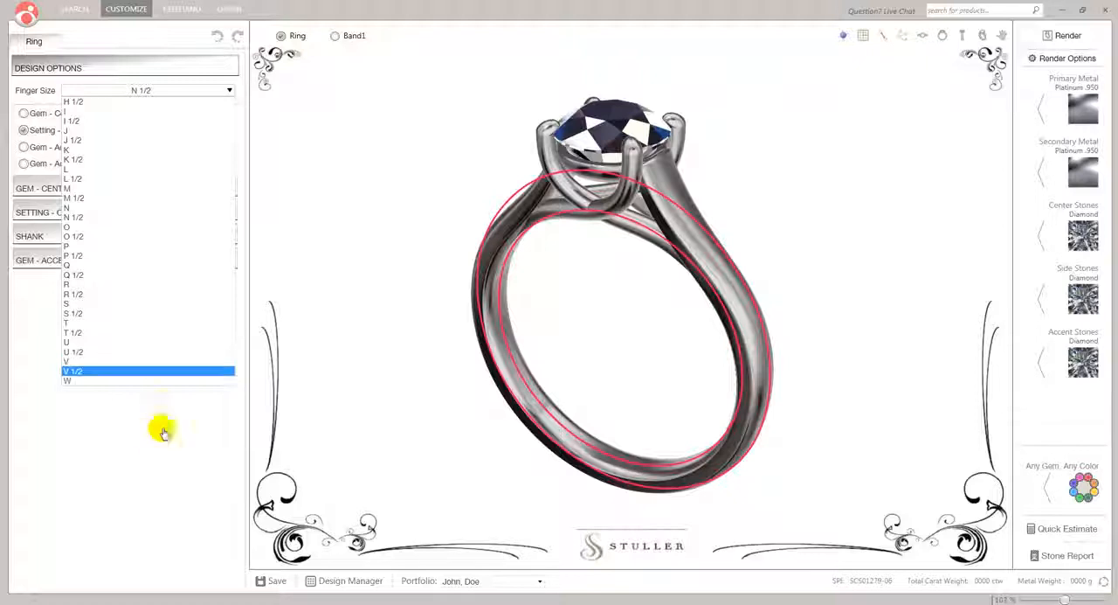
click(77, 381)
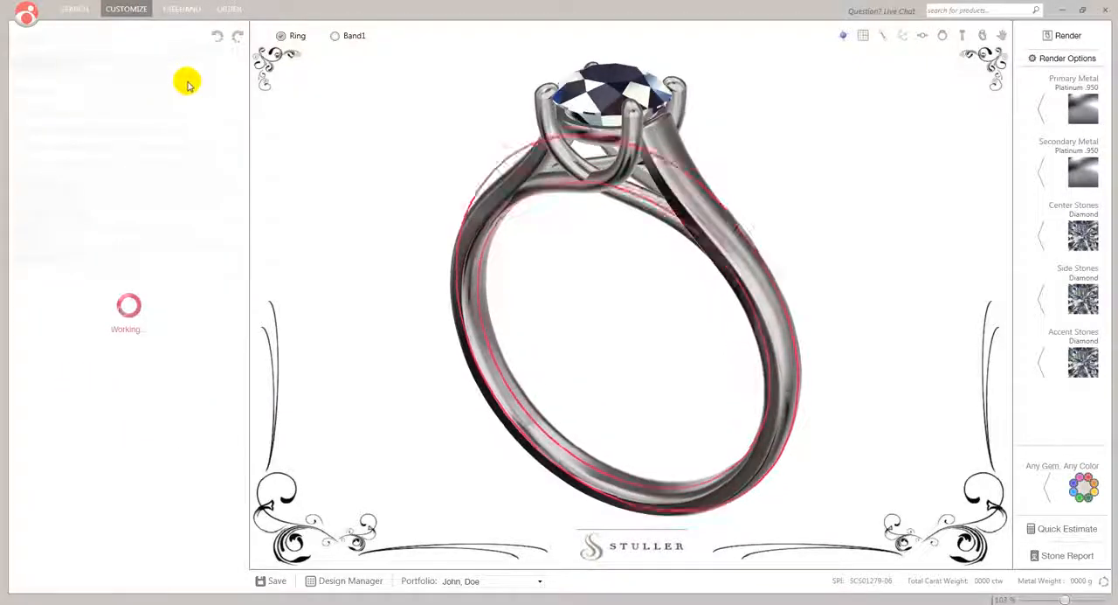
click(229, 90)
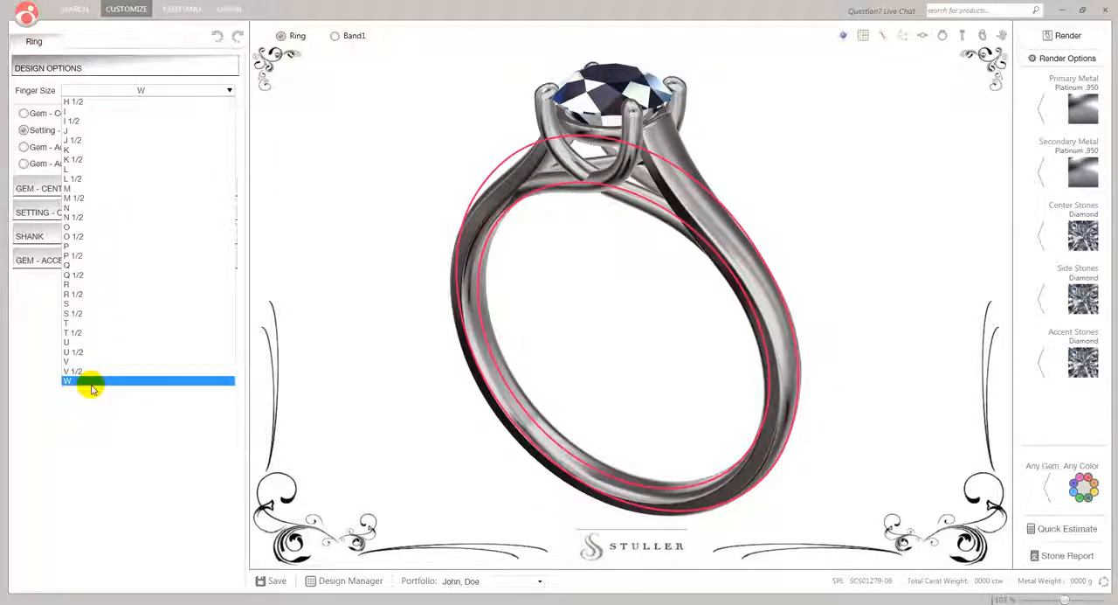
click(94, 196)
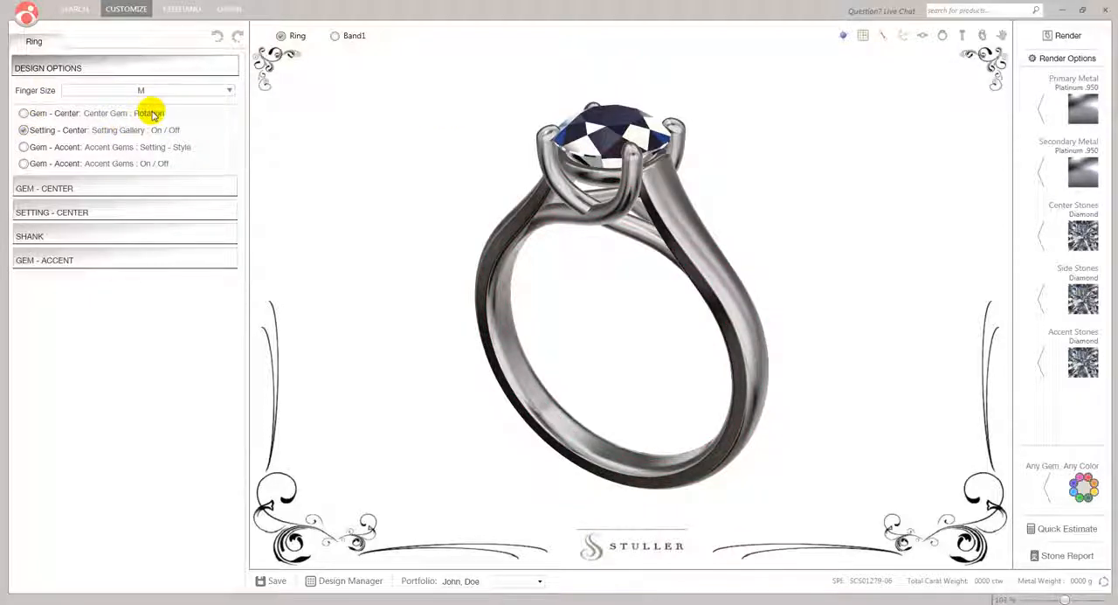
Turn off the setting gallery beneath the center stone
drag(431, 159, 419, 214)
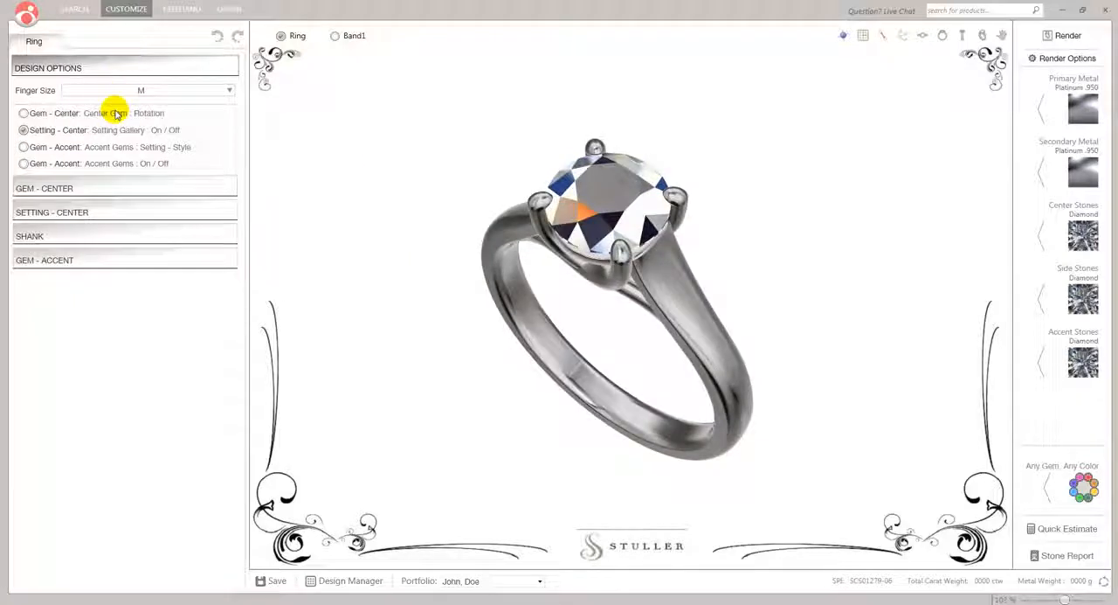
click(43, 131)
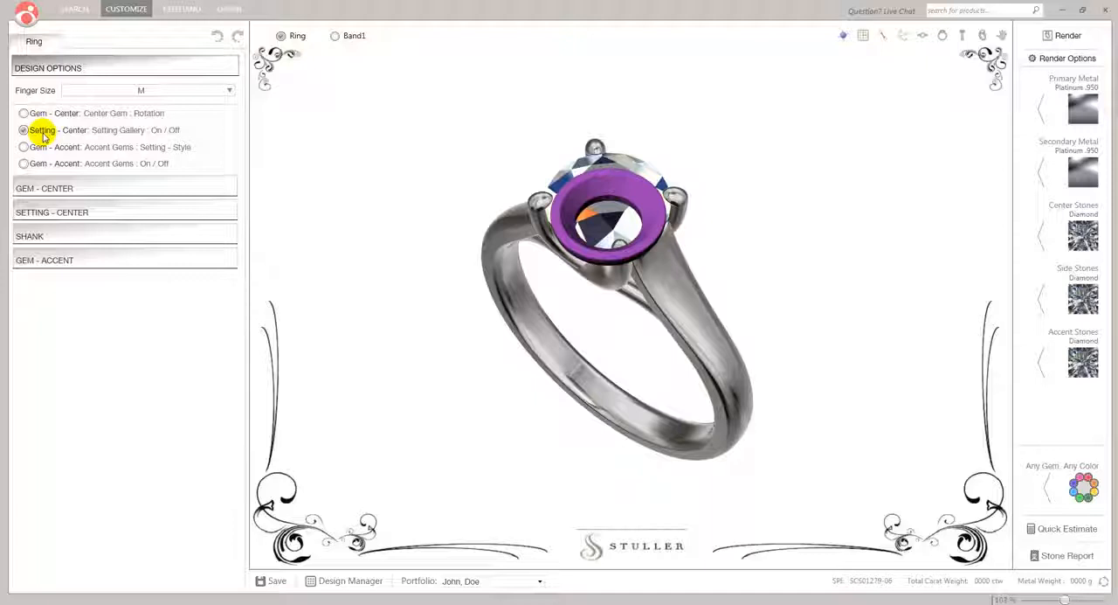
drag(434, 285, 459, 201)
click(23, 130)
Inspect the ring head without its gallery from several angles, up close and from farther away
drag(443, 225, 483, 225)
scroll(626, 172, up, 5)
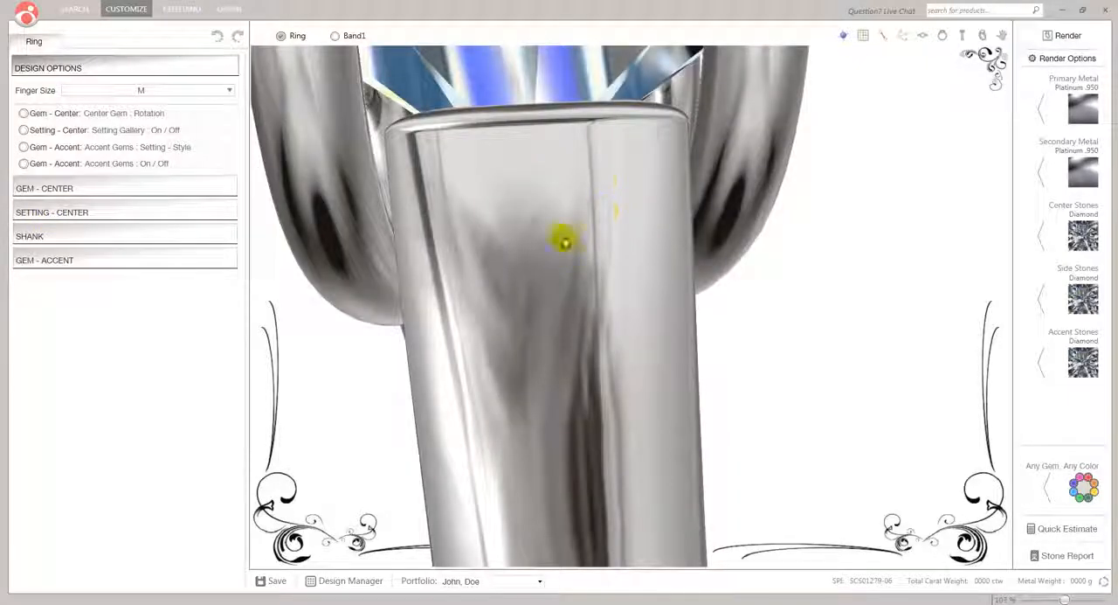
scroll(474, 242, down, 5)
drag(435, 245, 558, 214)
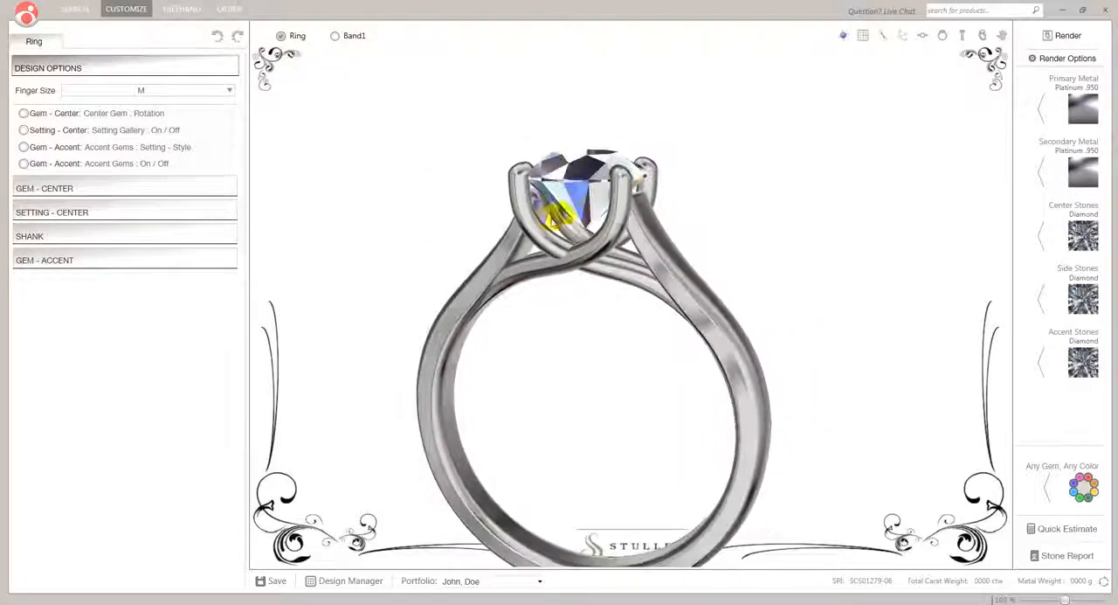
shift+right_drag(566, 179, 598, 148)
scroll(599, 147, up, 3)
scroll(601, 148, down, 3)
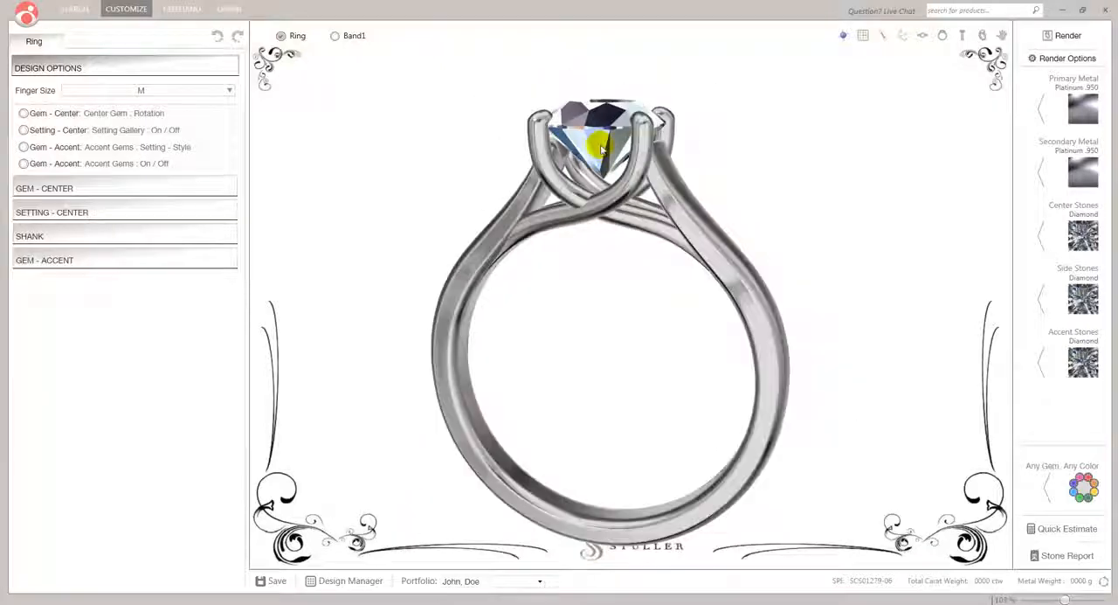
drag(616, 146, 594, 202)
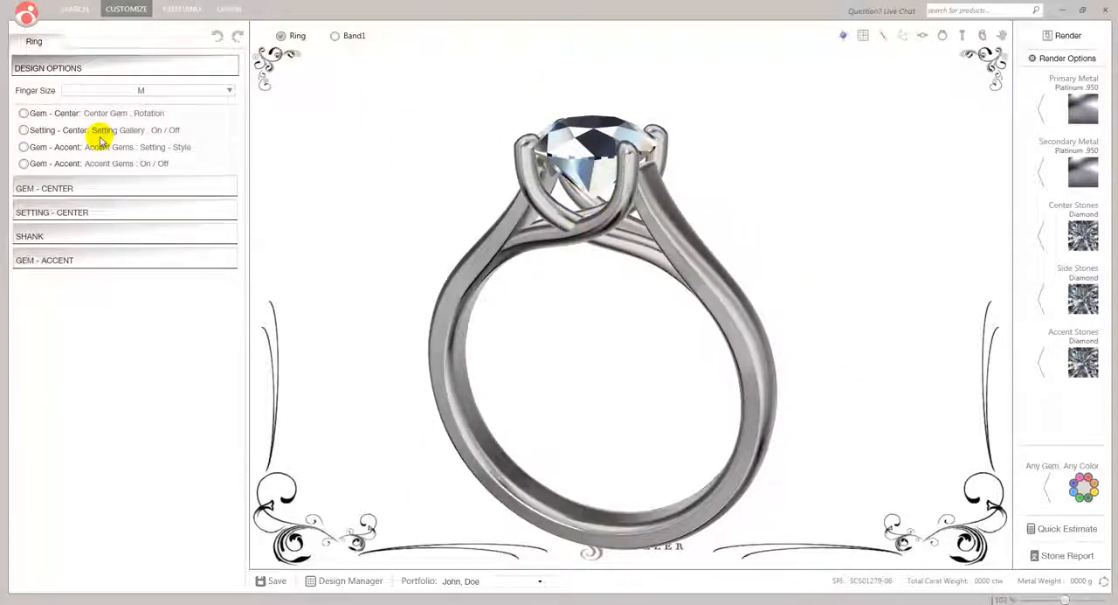
Turn the center setting's gallery back on and add accent gems to the shank
click(23, 130)
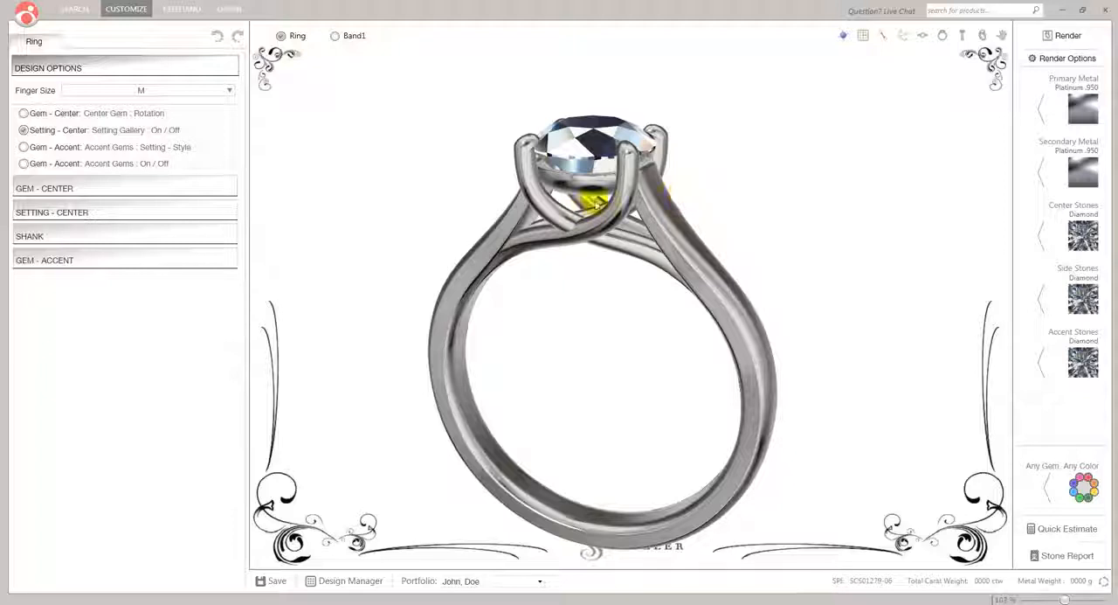
click(23, 164)
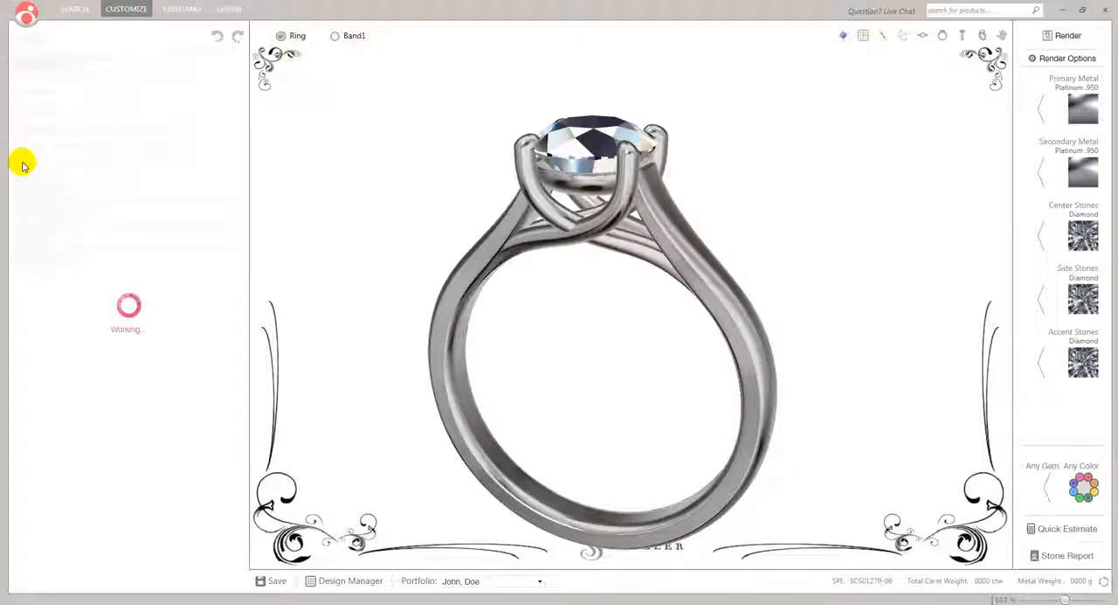
mouse_move(651, 258)
mouse_down()
mouse_move(512, 213)
mouse_move(524, 200)
mouse_move(635, 272)
mouse_up()
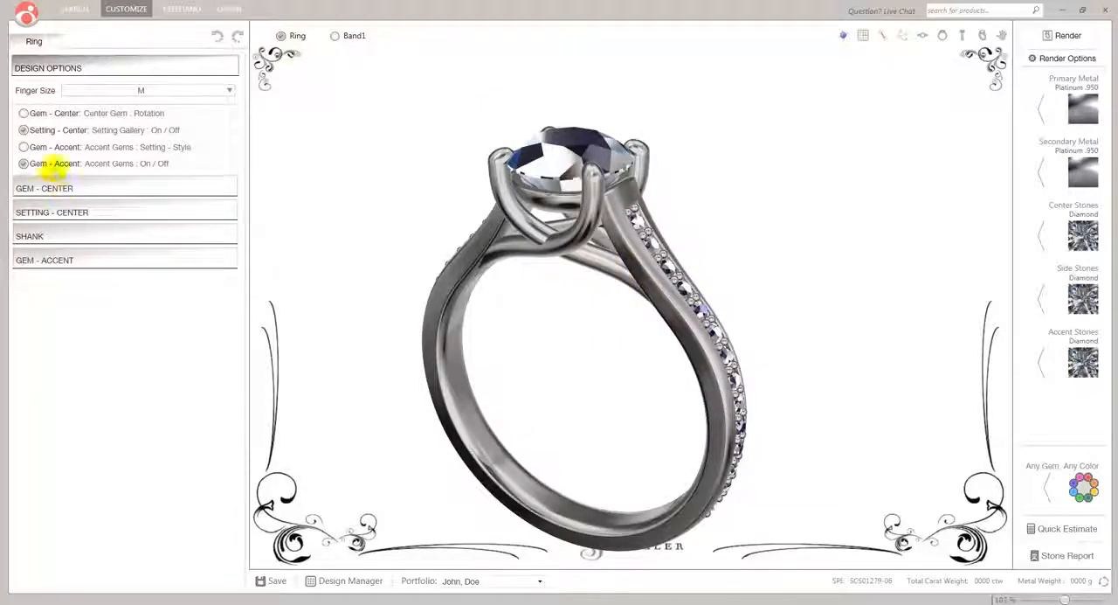
Try the other accent gem setting style, inspect it up close along the shank, and switch back to the original style
click(24, 147)
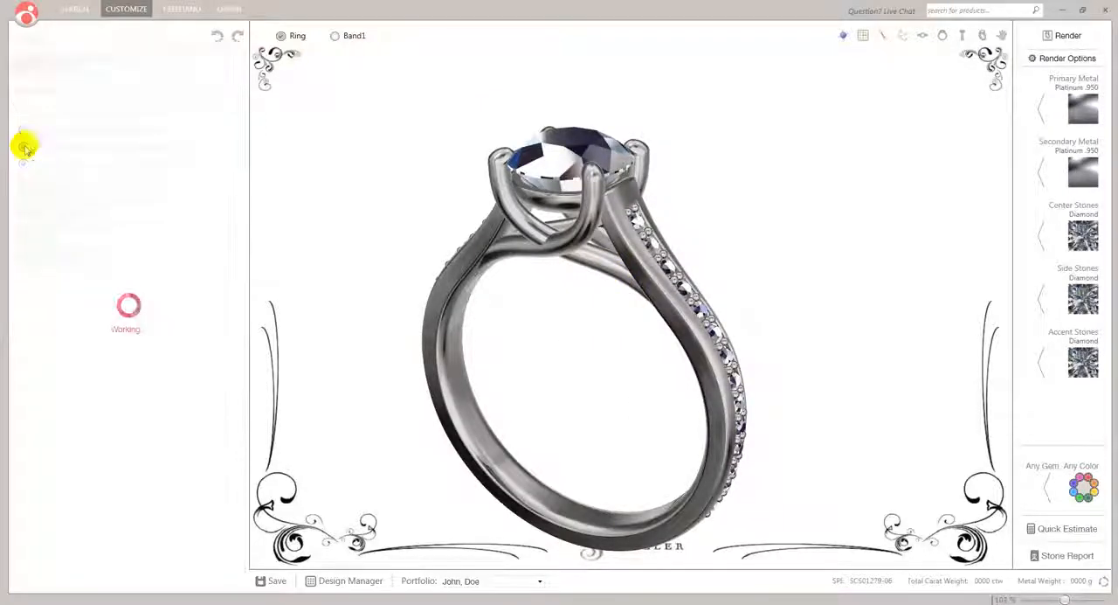
scroll(690, 269, up, 5)
scroll(690, 272, up, 2)
right_drag(691, 272, 588, 278)
scroll(603, 277, down, 5)
click(23, 165)
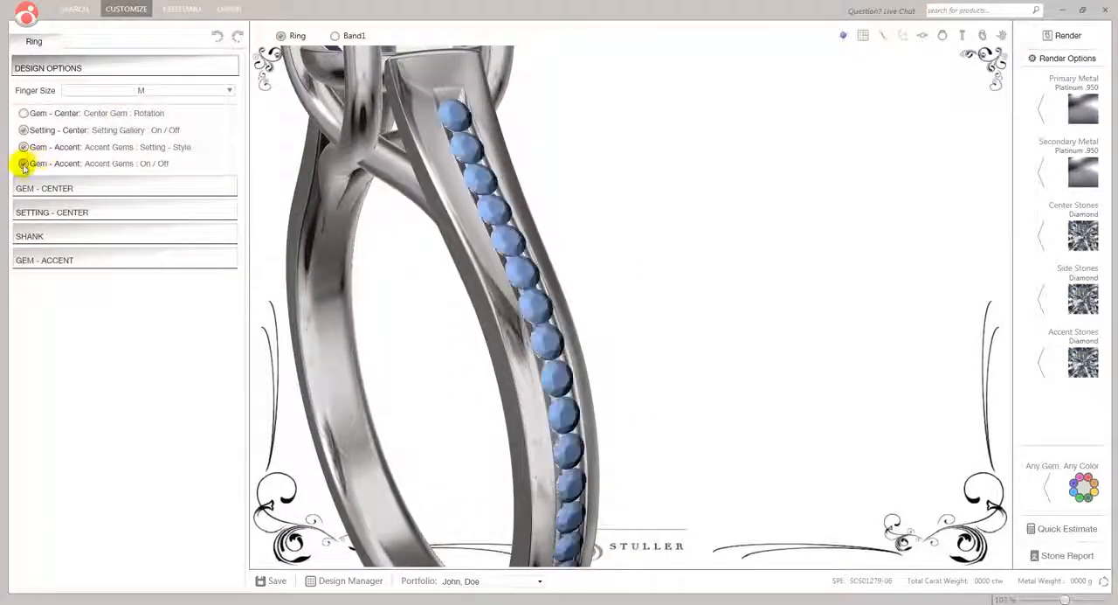
click(24, 146)
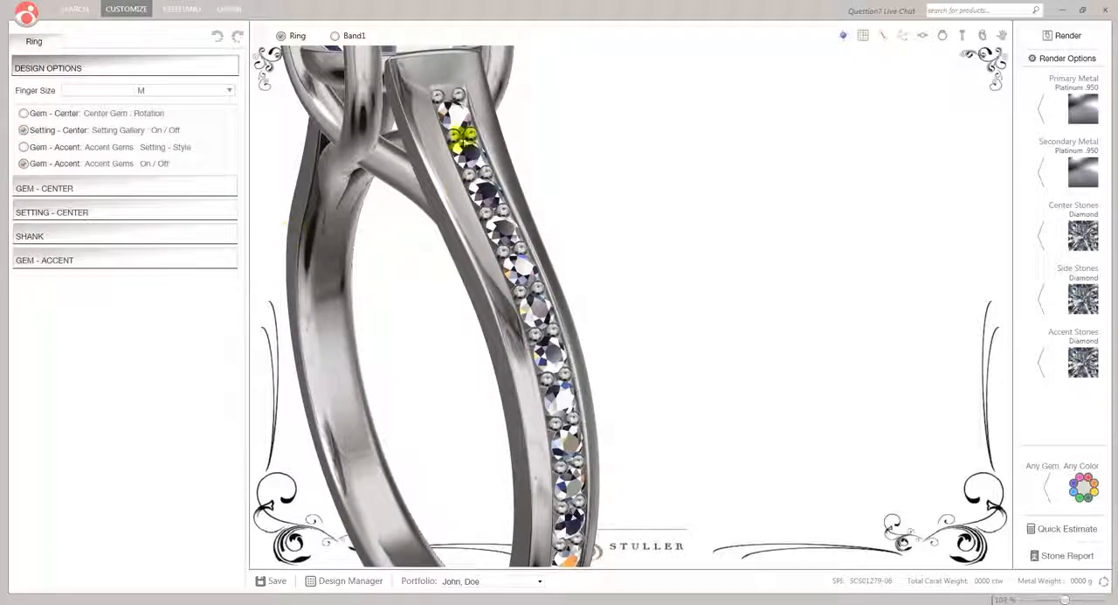
Save the accented ring to the customer's portfolio and check its entry in the Design Manager's save history
drag(463, 259, 537, 264)
scroll(538, 265, down, 3)
drag(522, 312, 615, 274)
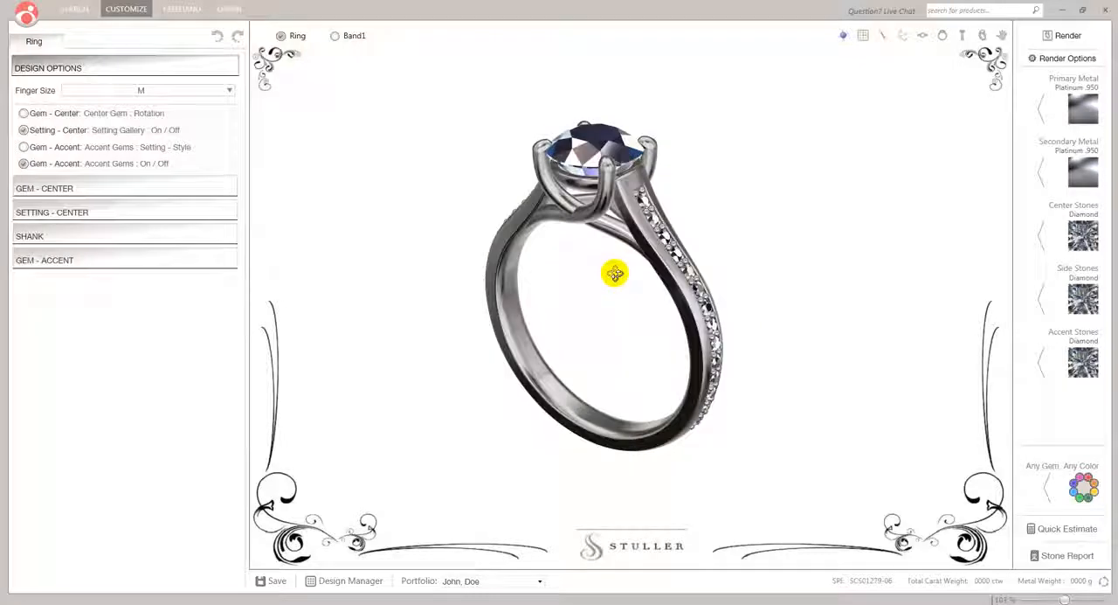
scroll(616, 269, up, 2)
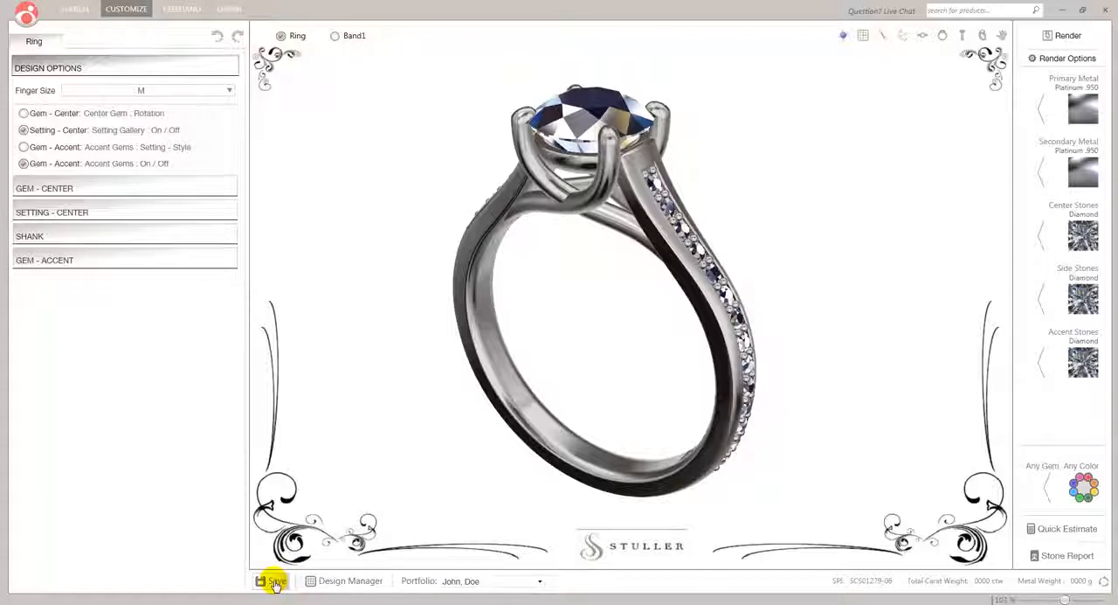
scroll(604, 269, up, 2)
scroll(604, 269, down, 2)
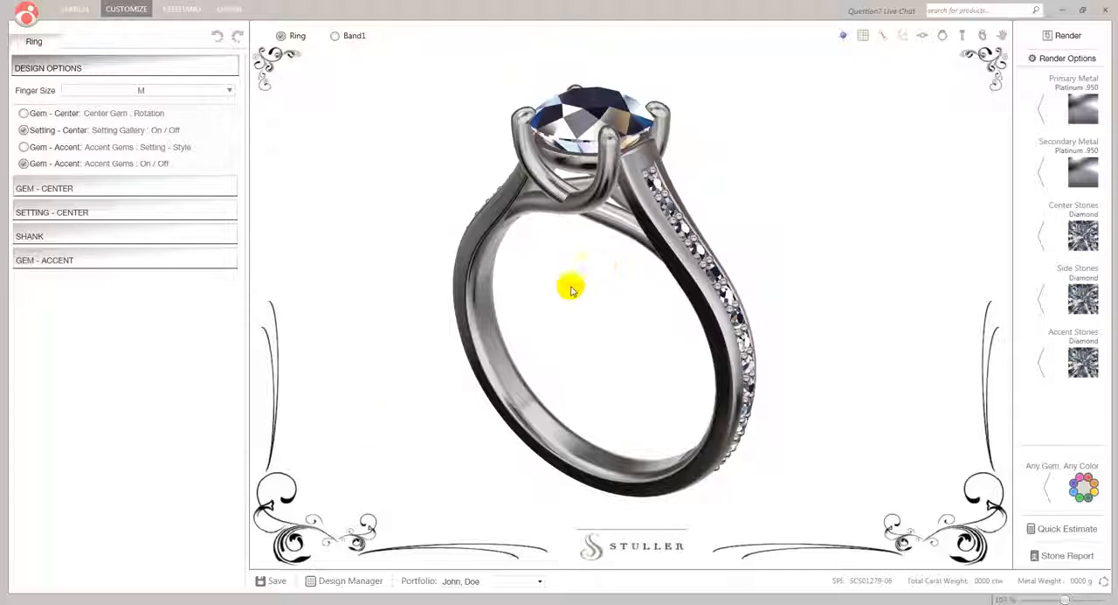
click(260, 581)
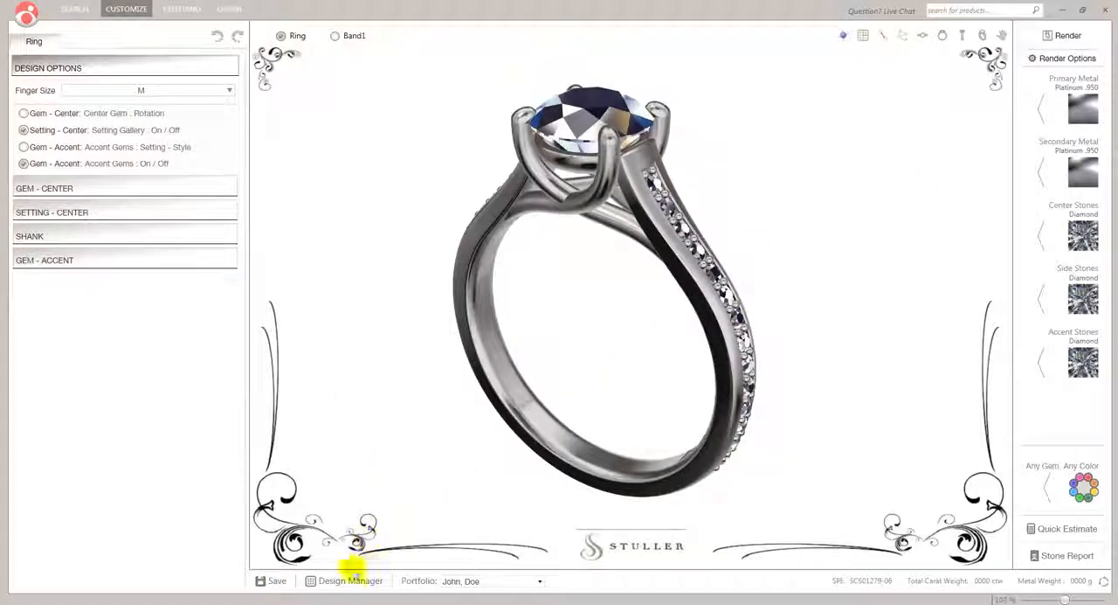
click(334, 580)
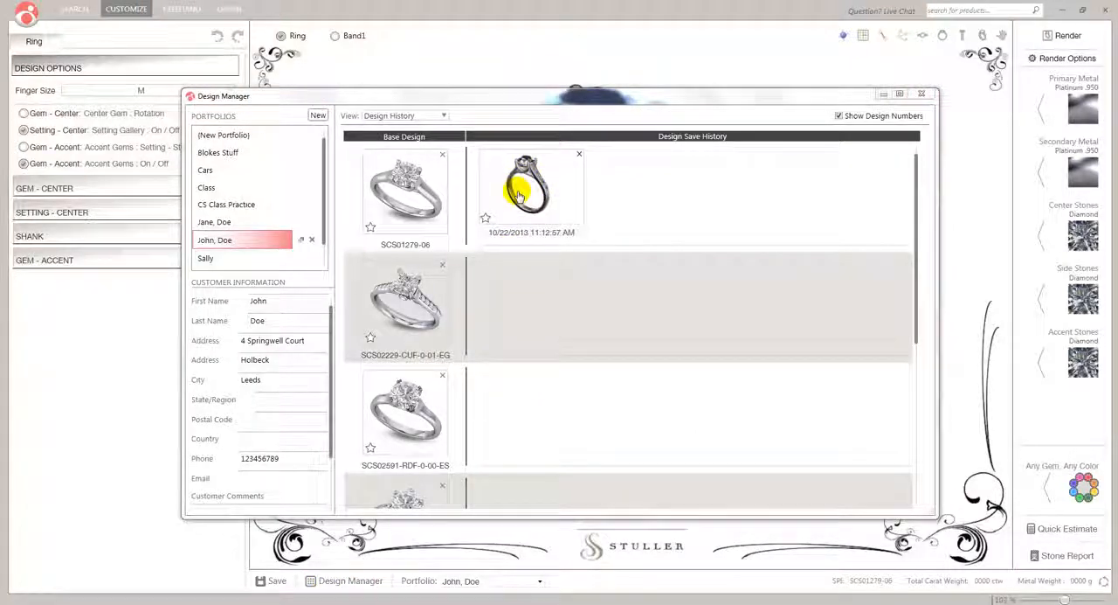
click(931, 94)
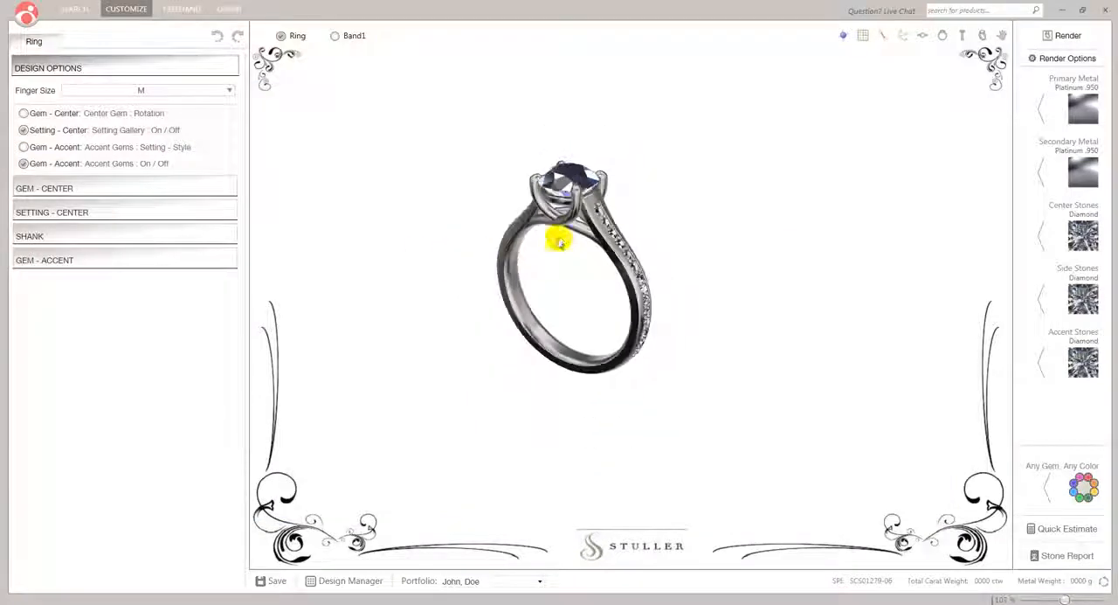
Save another version of the ring zoomed out, and delete that newest version from the Design Save History
click(266, 582)
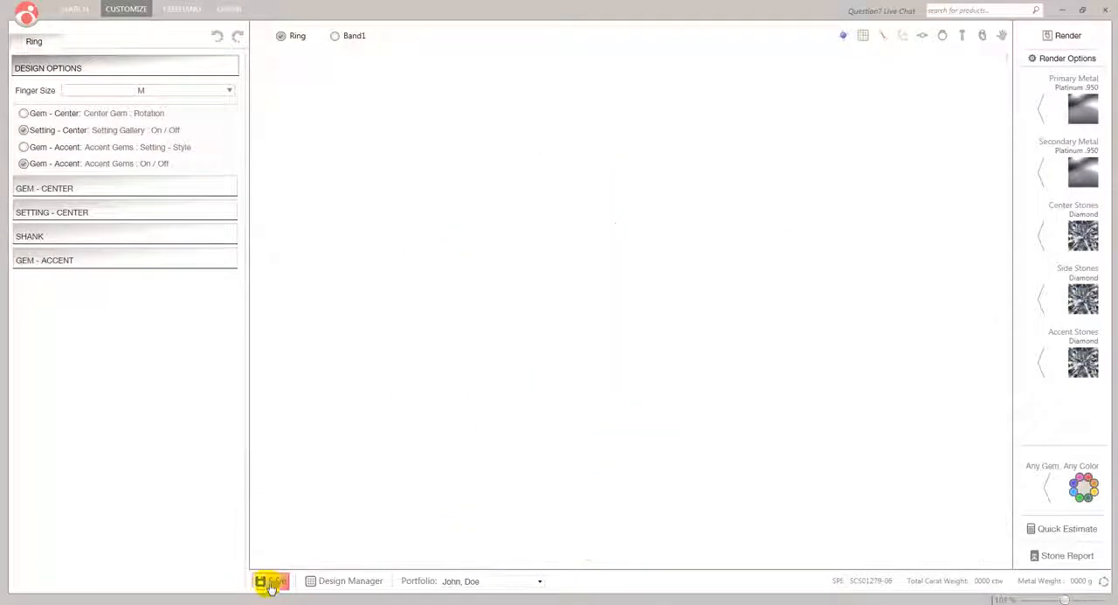
click(321, 580)
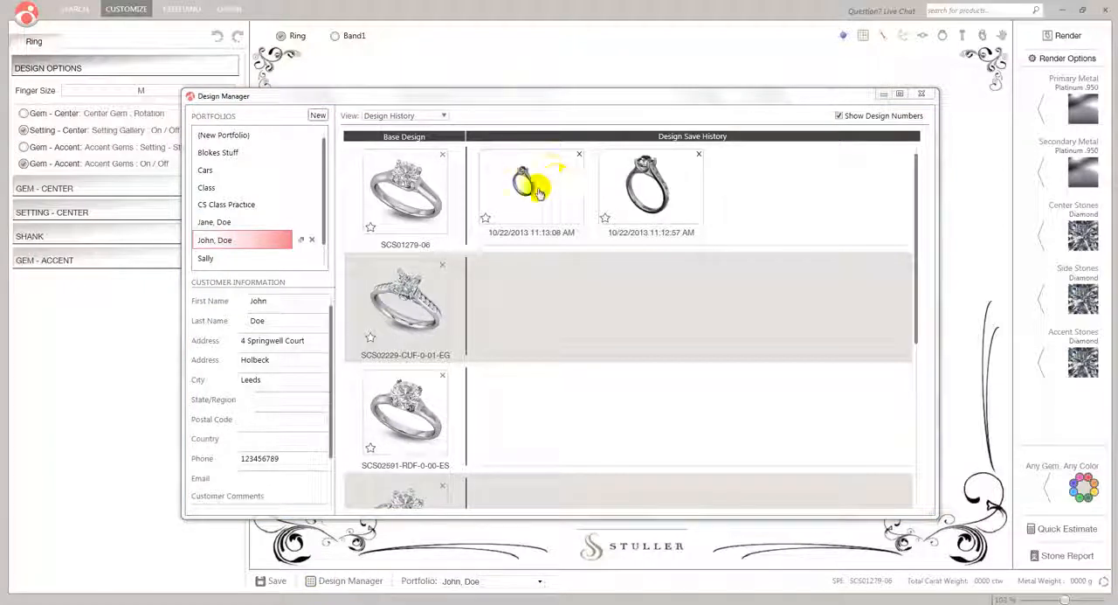
click(578, 153)
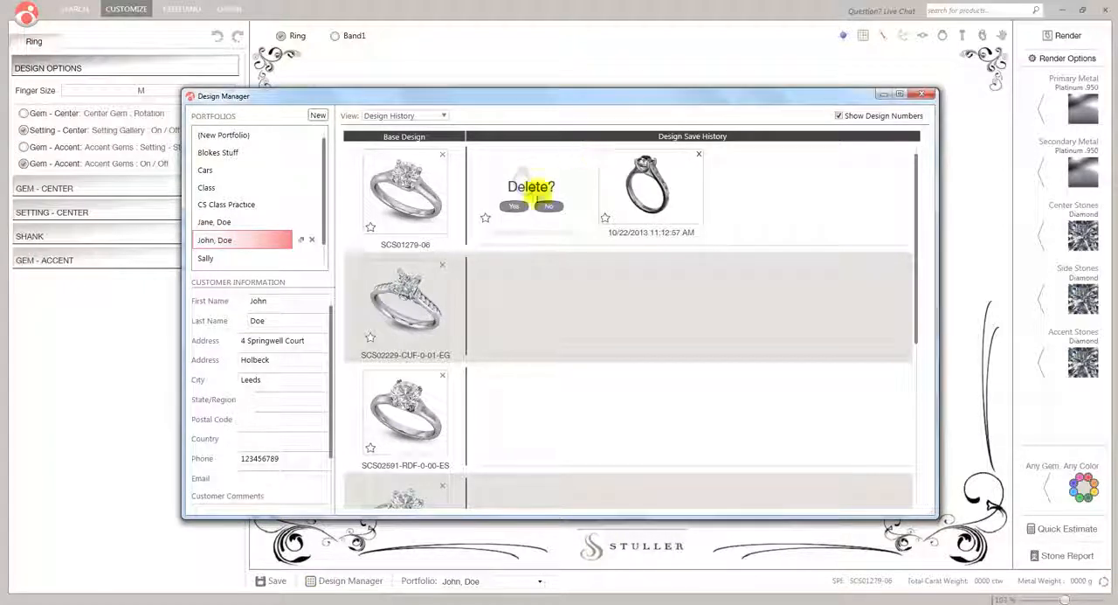
click(513, 206)
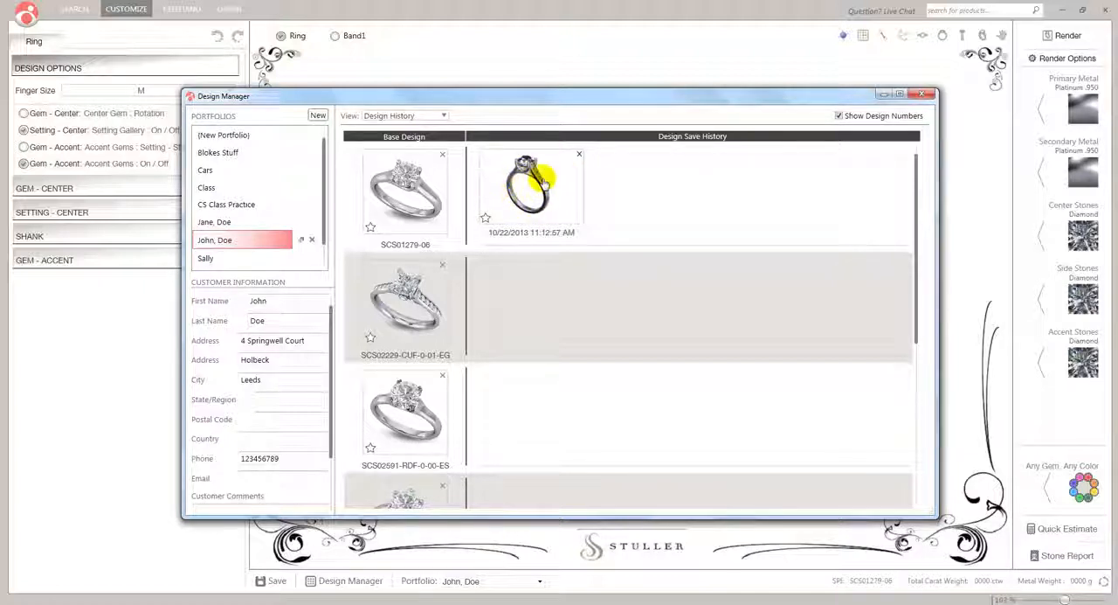
Open base design SCS02229-CUF-0-01-EG from the portfolio without saving the current changes, and view it up close
double_click(403, 288)
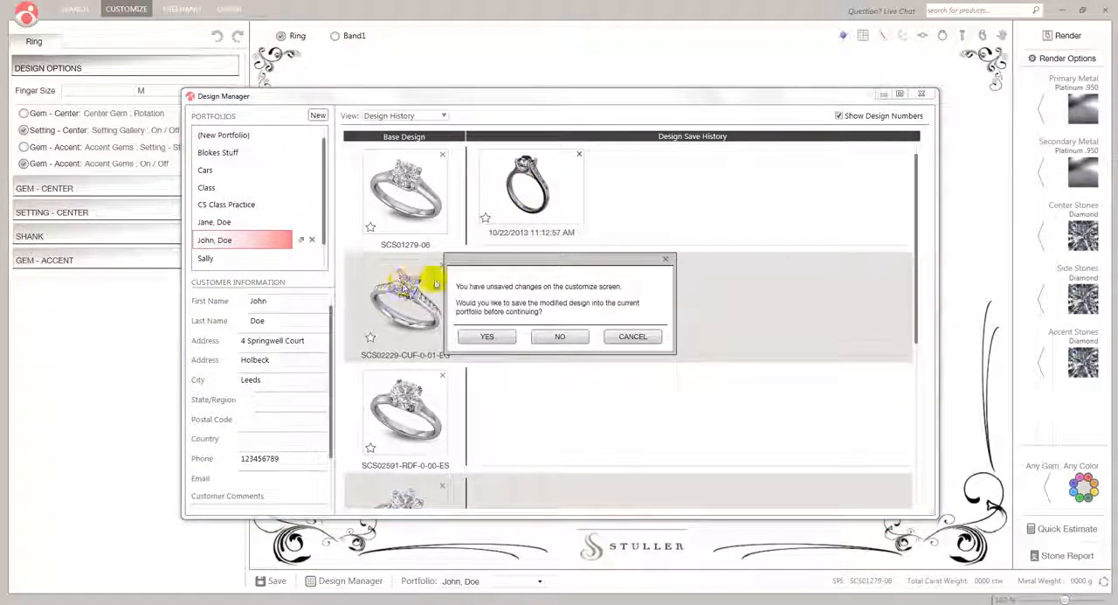
click(565, 336)
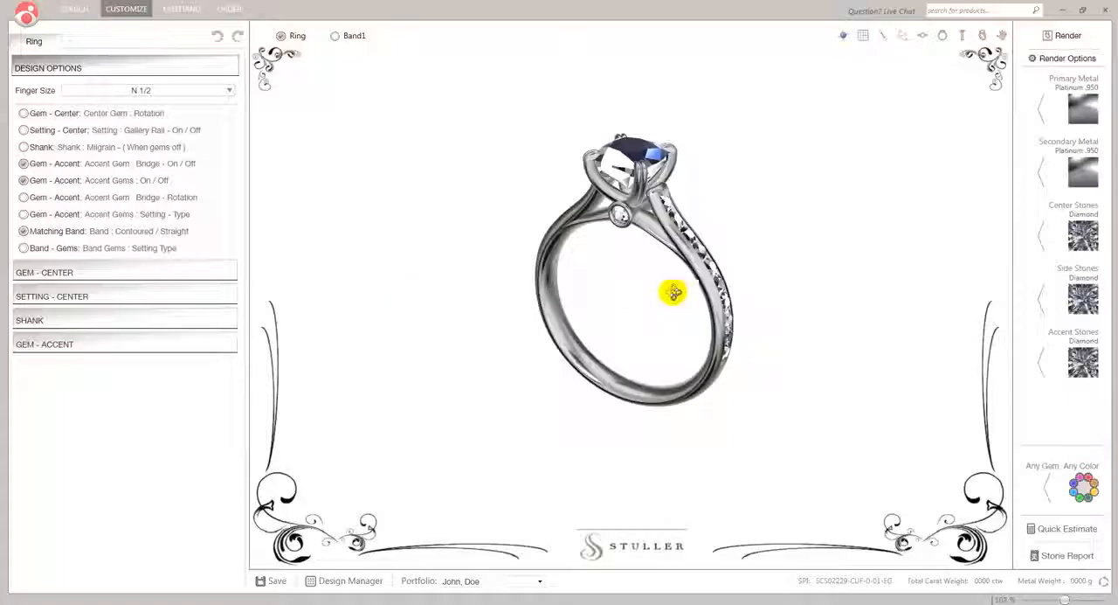
mouse_move(674, 292)
mouse_down()
mouse_move(550, 250)
mouse_move(670, 308)
mouse_move(742, 250)
mouse_move(656, 287)
mouse_move(681, 284)
mouse_up()
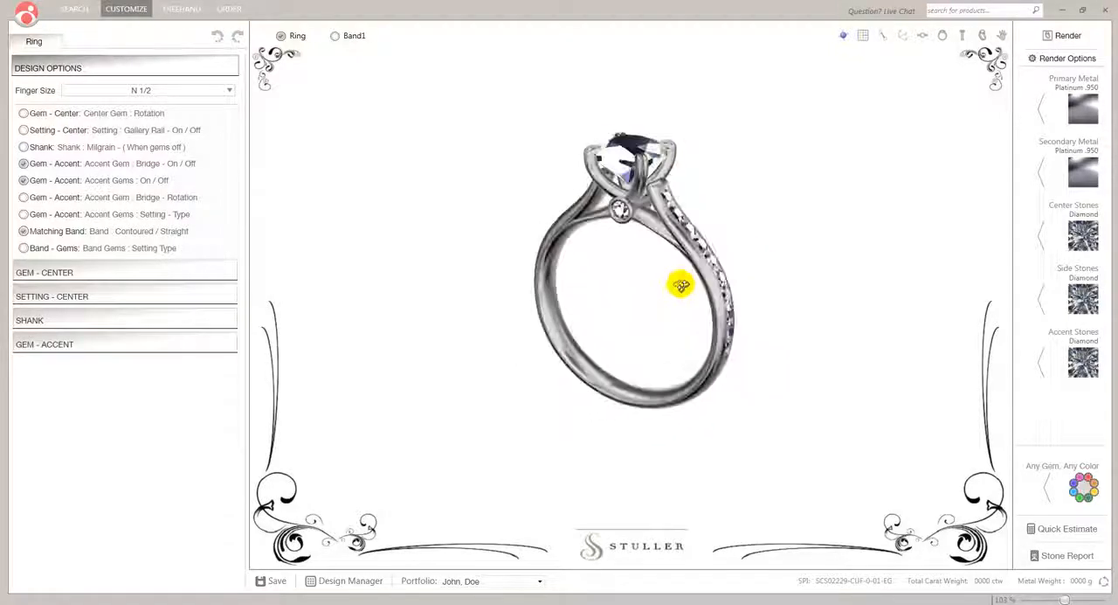
scroll(675, 241, up, 3)
right_drag(673, 248, 665, 274)
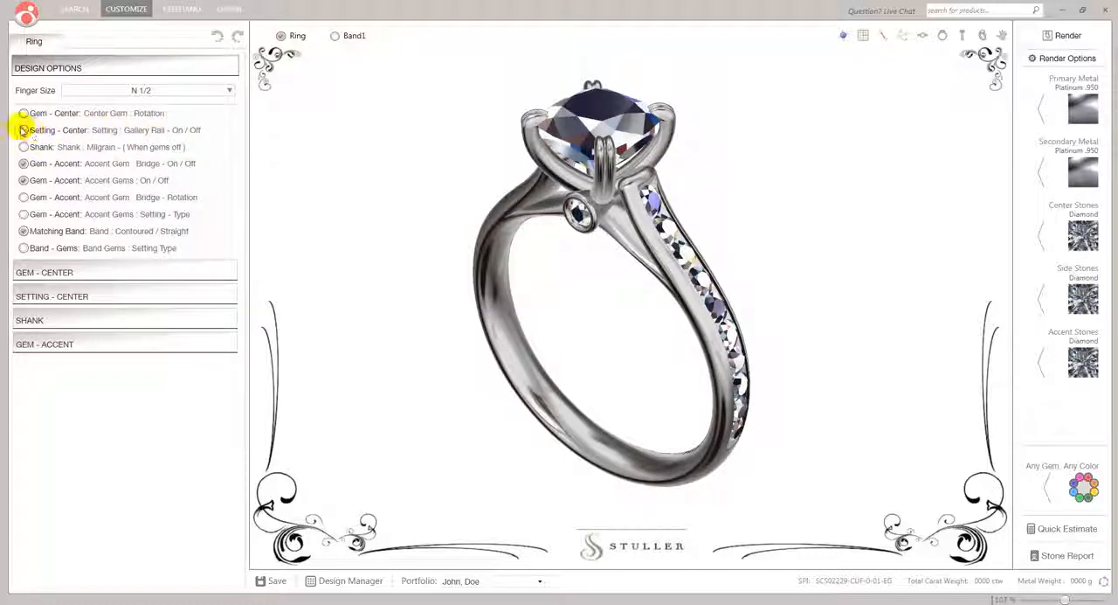
Turn on the gallery rail in the center setting and view it from the front
click(23, 130)
drag(512, 267, 549, 237)
click(23, 148)
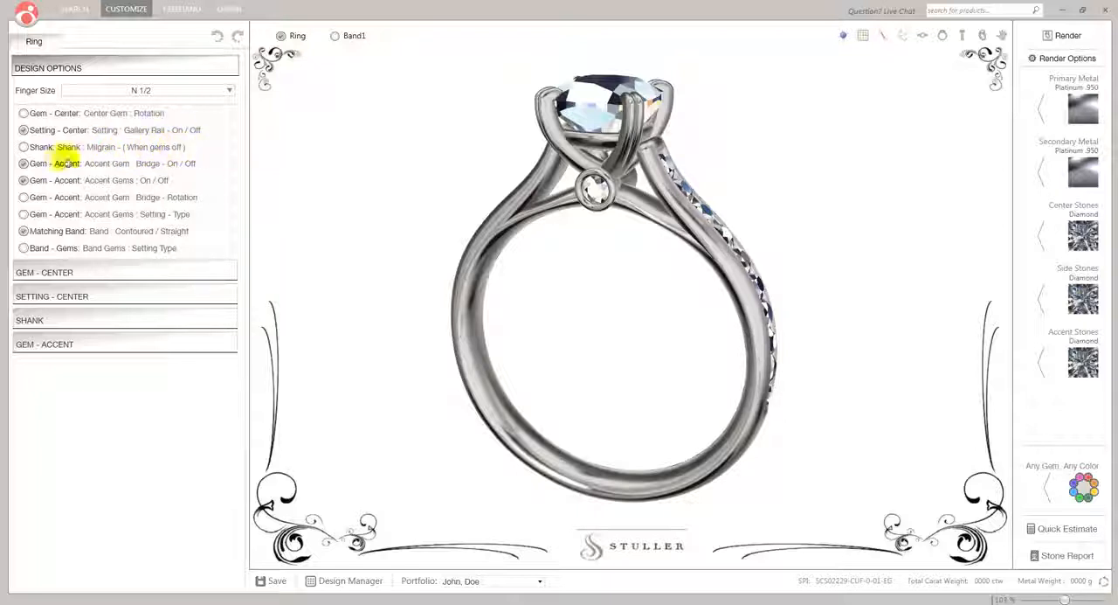
Turn off the accent gem on the bridge and the accent gems along the shank
click(22, 162)
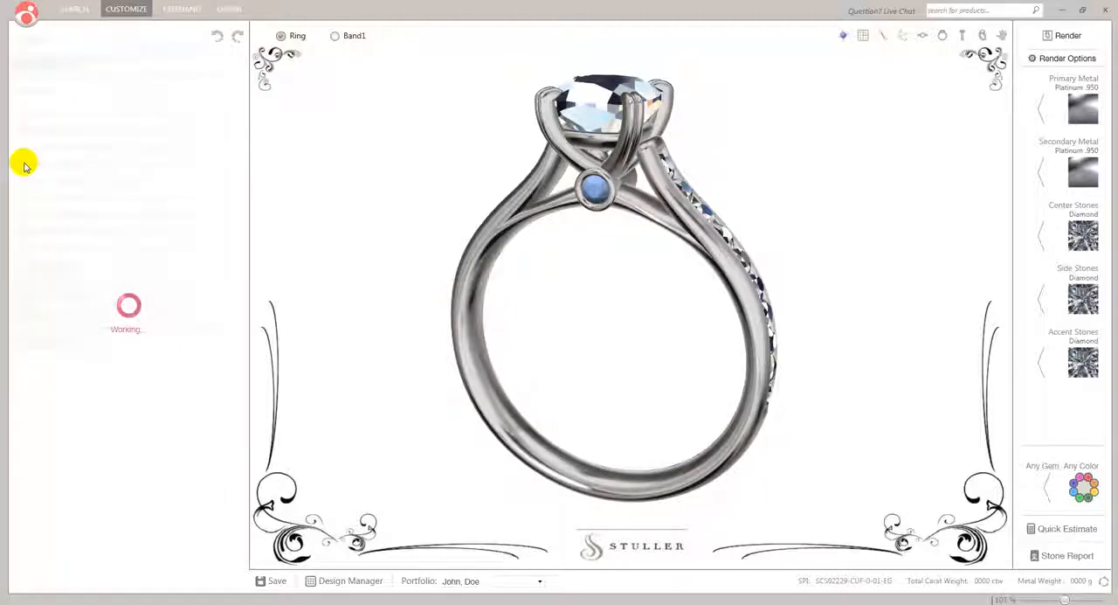
click(23, 180)
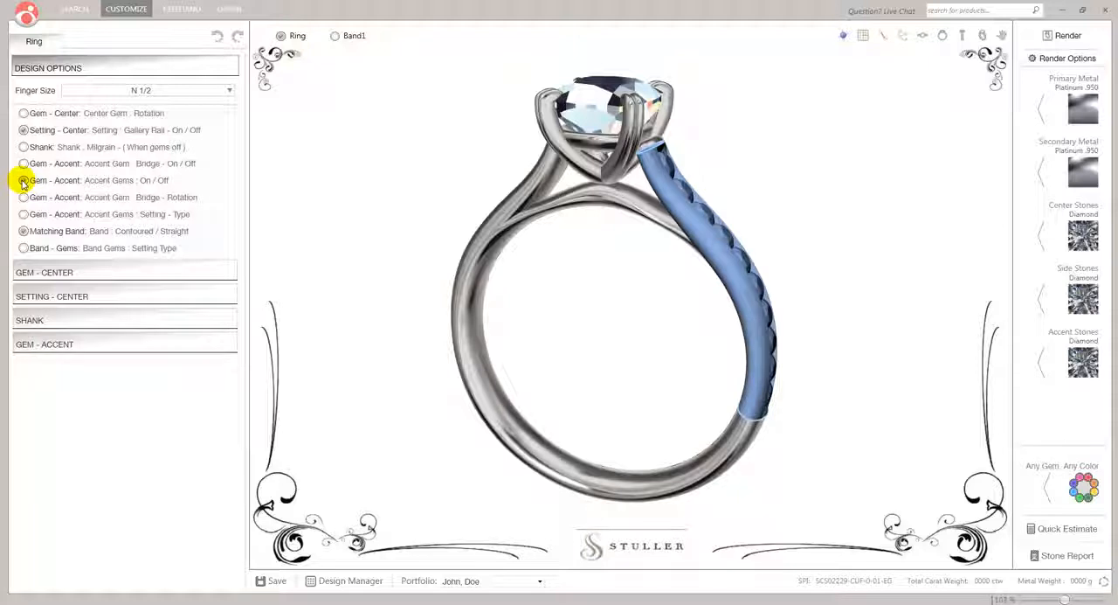
Try the milgrain option on the shank, examine it up close, and turn it off again
drag(541, 230, 499, 242)
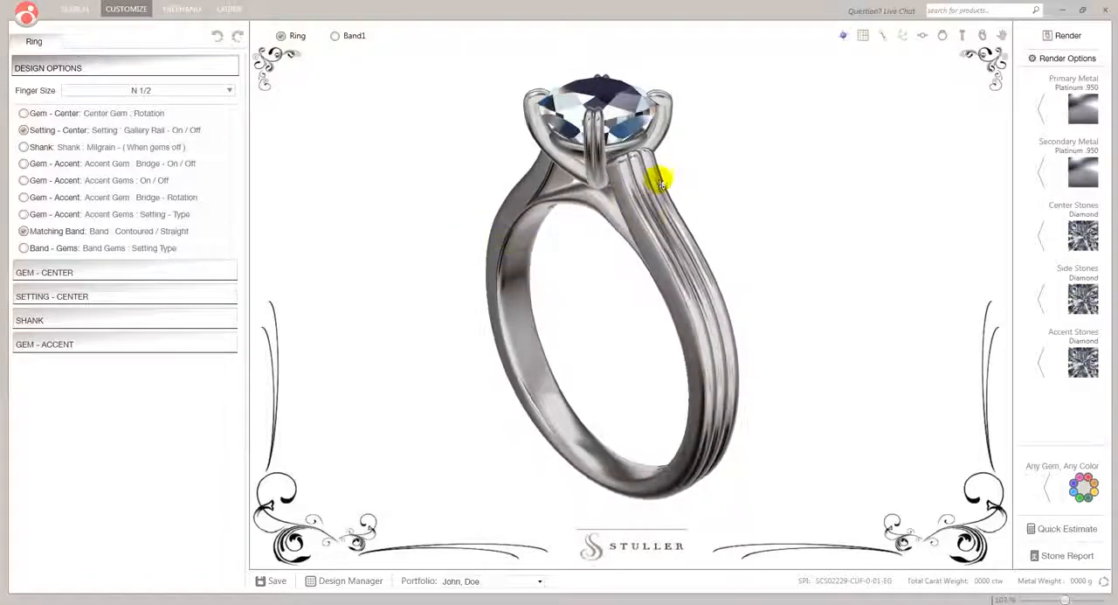
scroll(654, 183, up, 3)
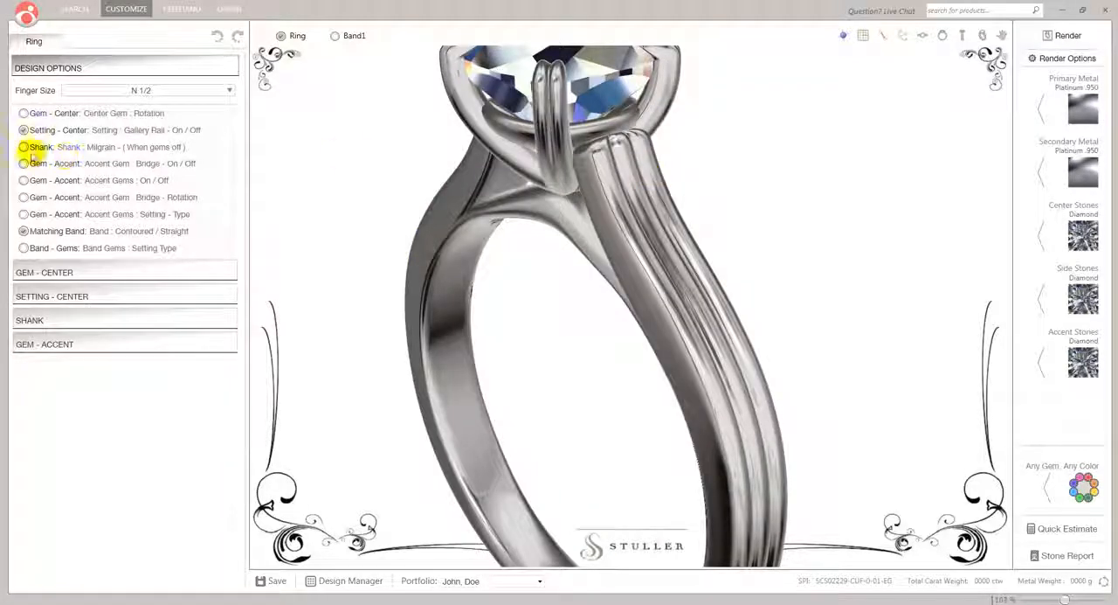
click(24, 148)
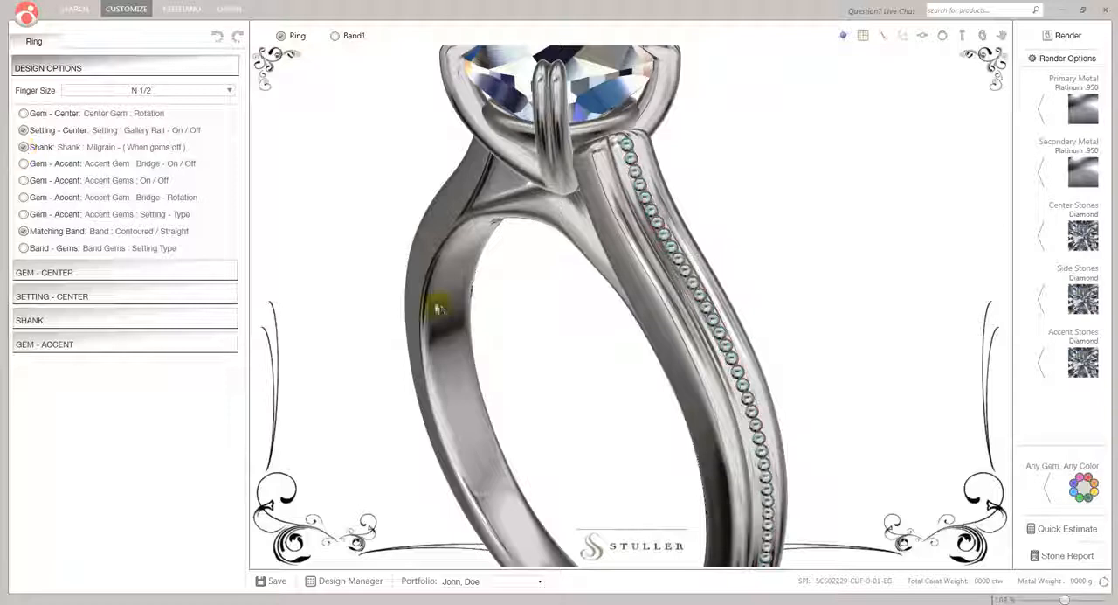
mouse_move(539, 345)
mouse_down()
mouse_move(422, 321)
mouse_move(532, 335)
mouse_up()
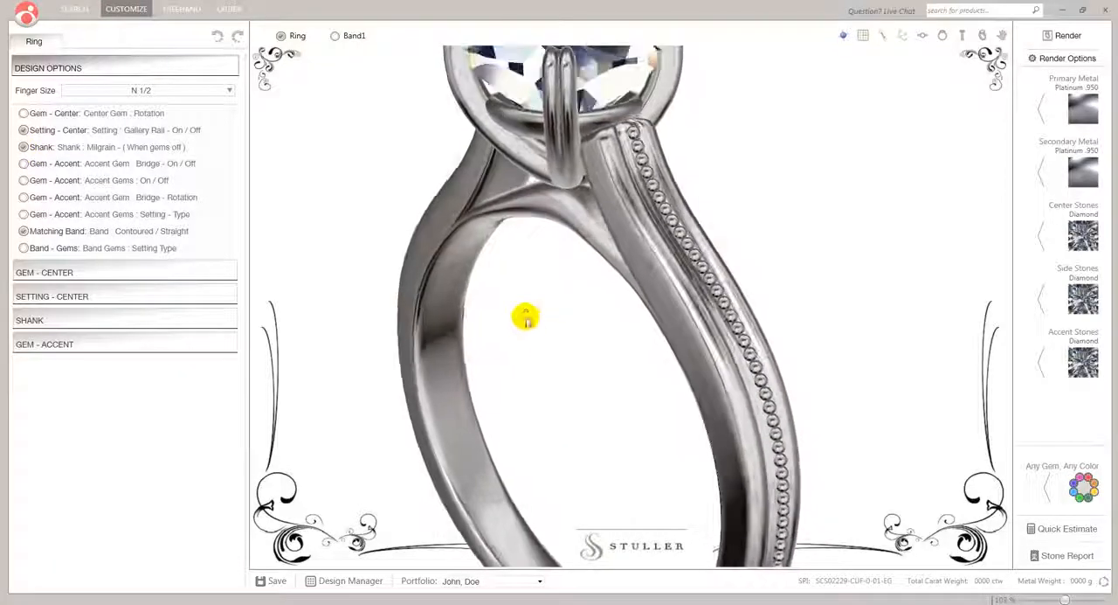
click(23, 147)
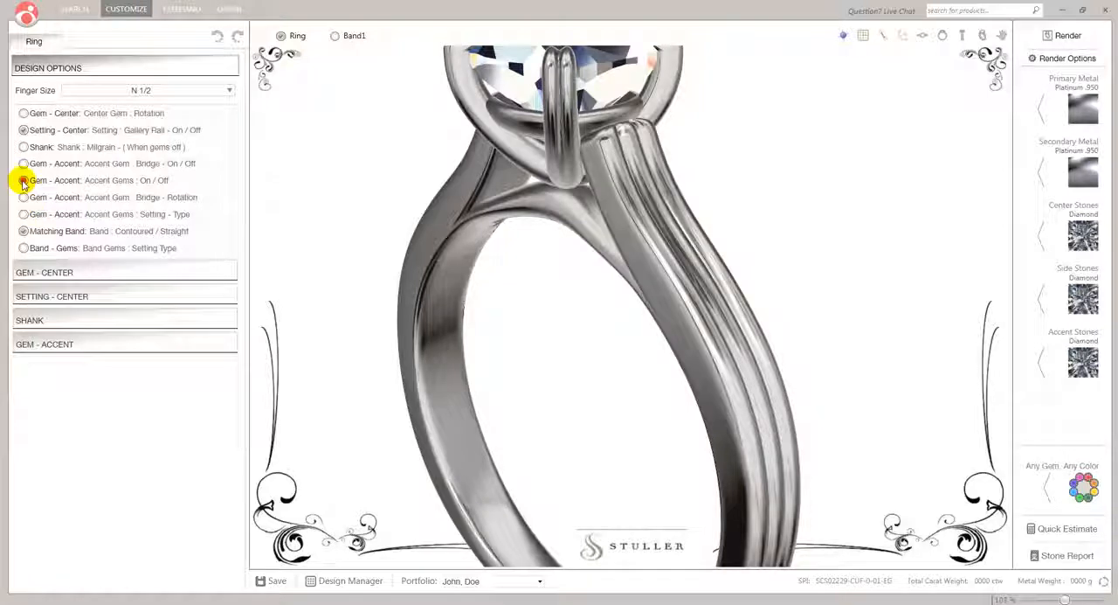
Turn the accent gems along the shank back on and show matching band Band1 beside the ring from the side
click(24, 180)
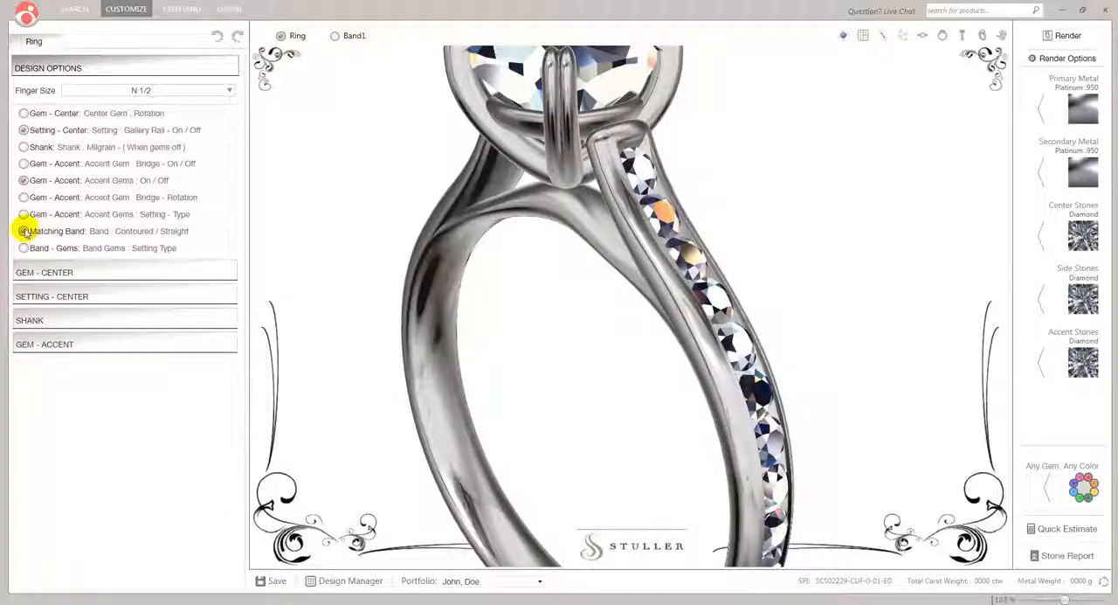
click(335, 39)
drag(556, 285, 472, 259)
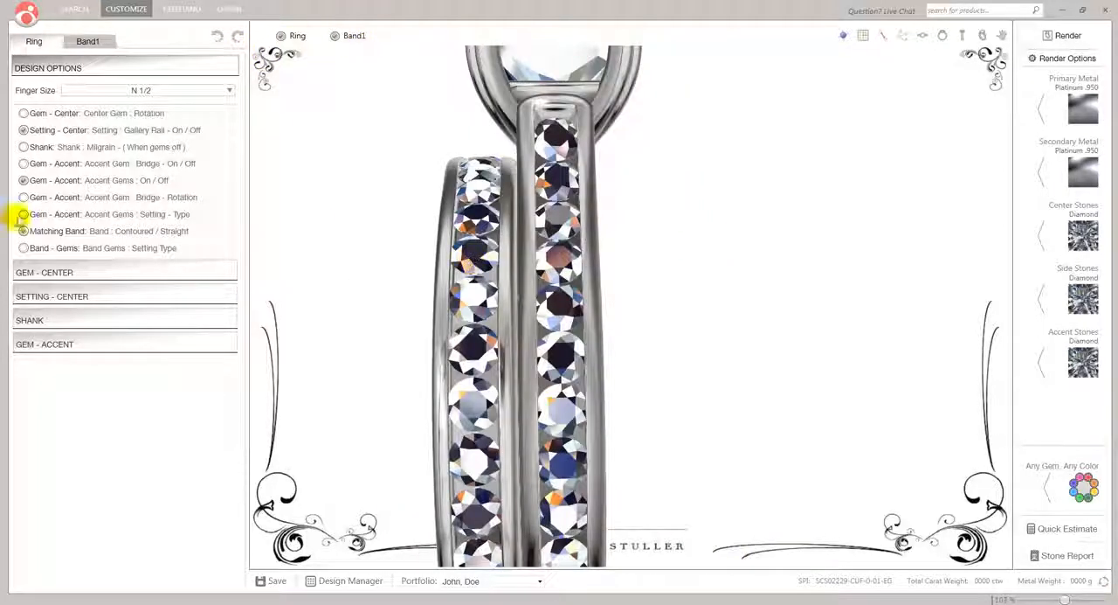
Change the band gems' setting type to the beaded style, and try the same on the ring's accent gems before reverting those
click(25, 248)
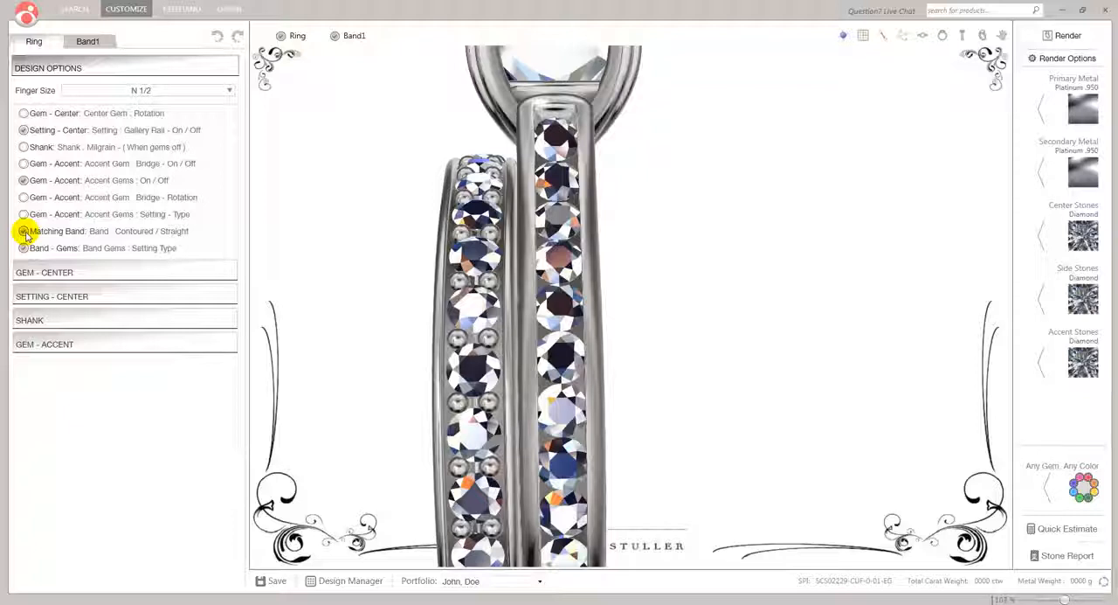
click(23, 214)
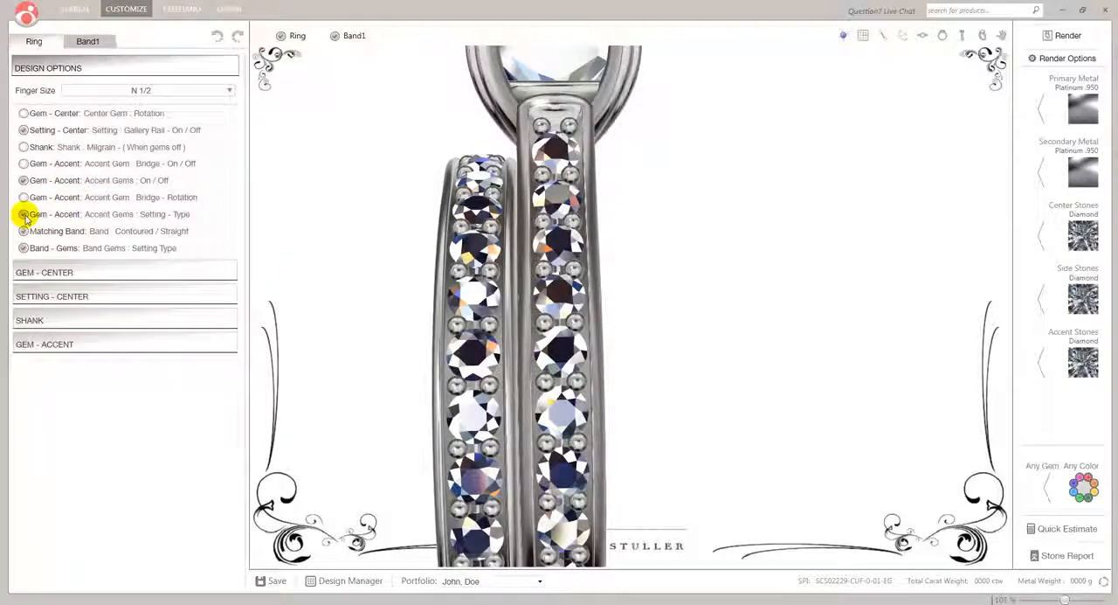
click(25, 215)
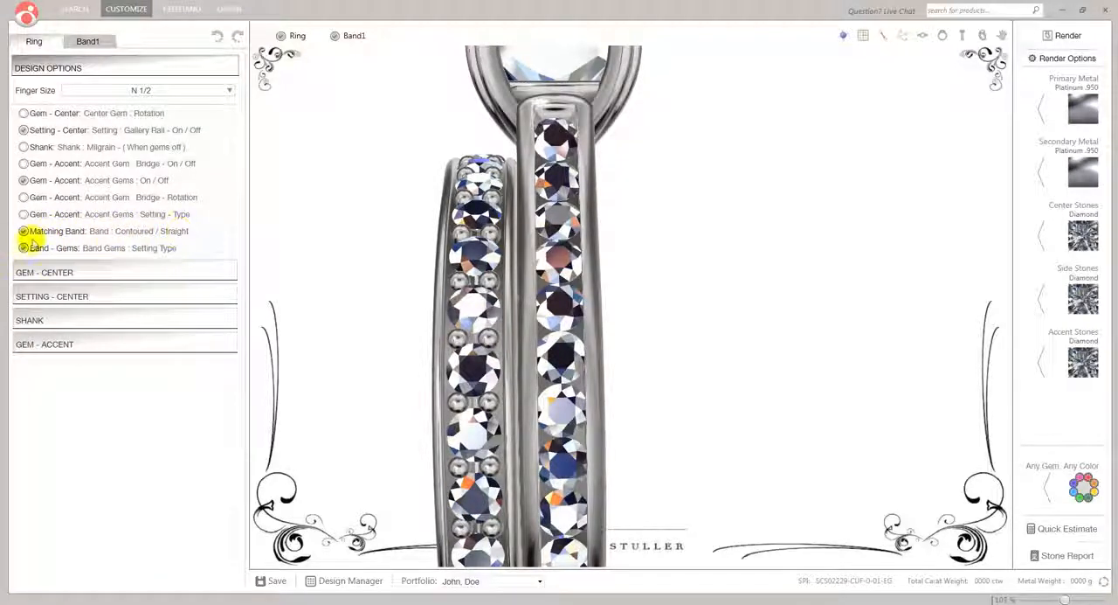
Turn off the matching band's Contoured / Straight option, check its fit against the ring, and hide Band1
click(23, 232)
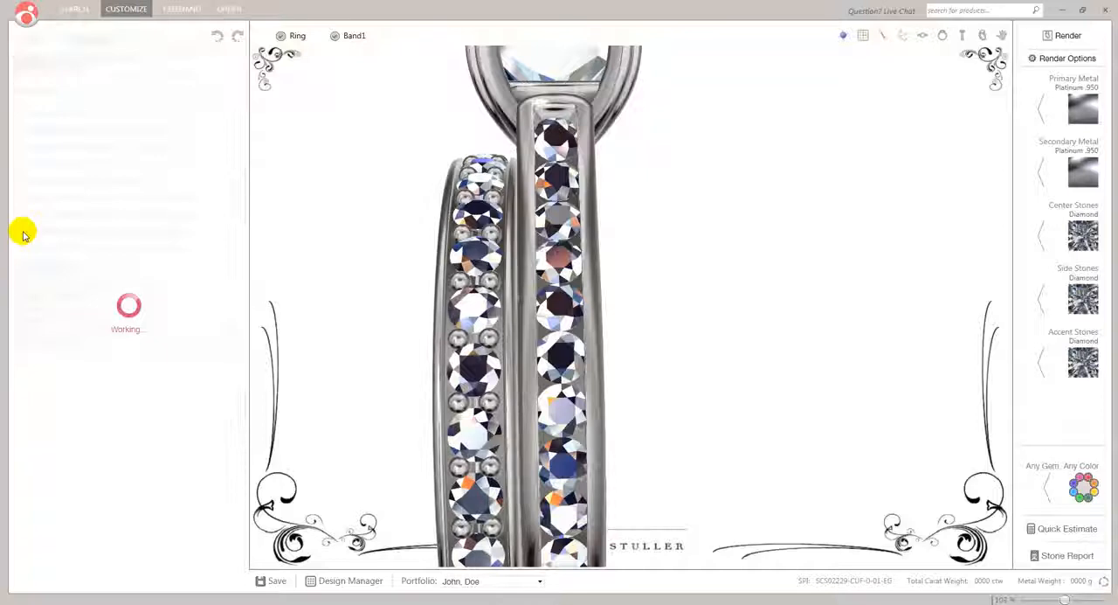
drag(370, 213, 363, 231)
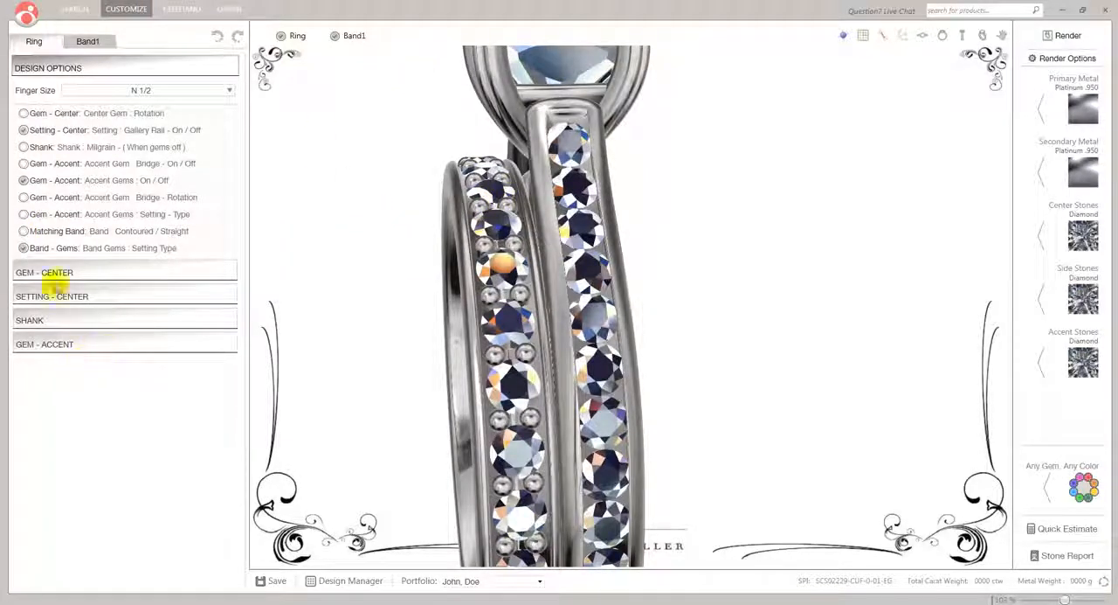
click(334, 35)
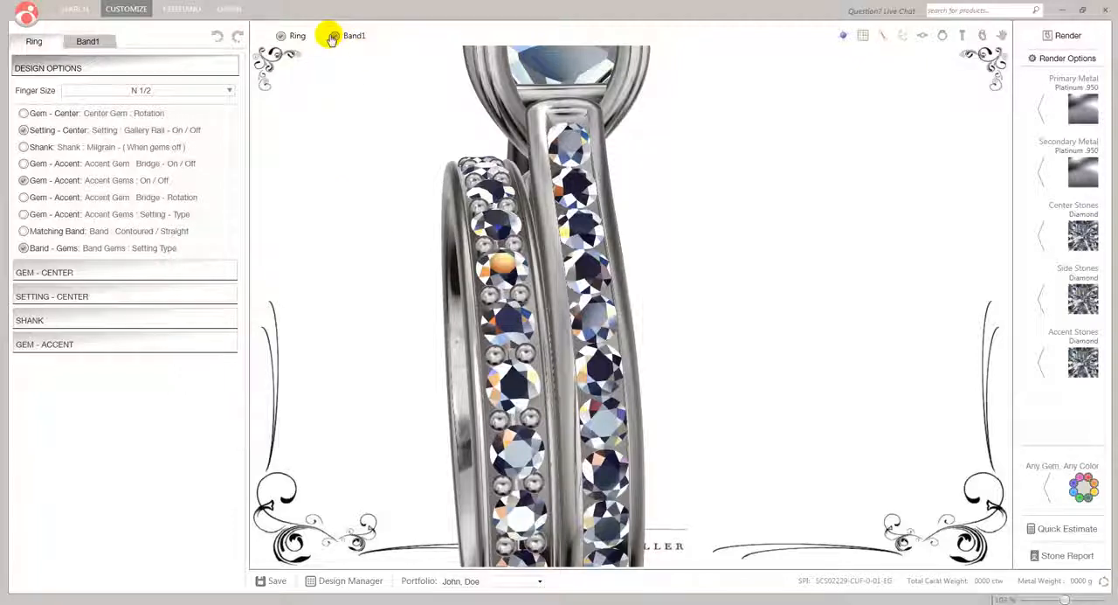
right_drag(442, 268, 506, 282)
scroll(480, 233, down, 5)
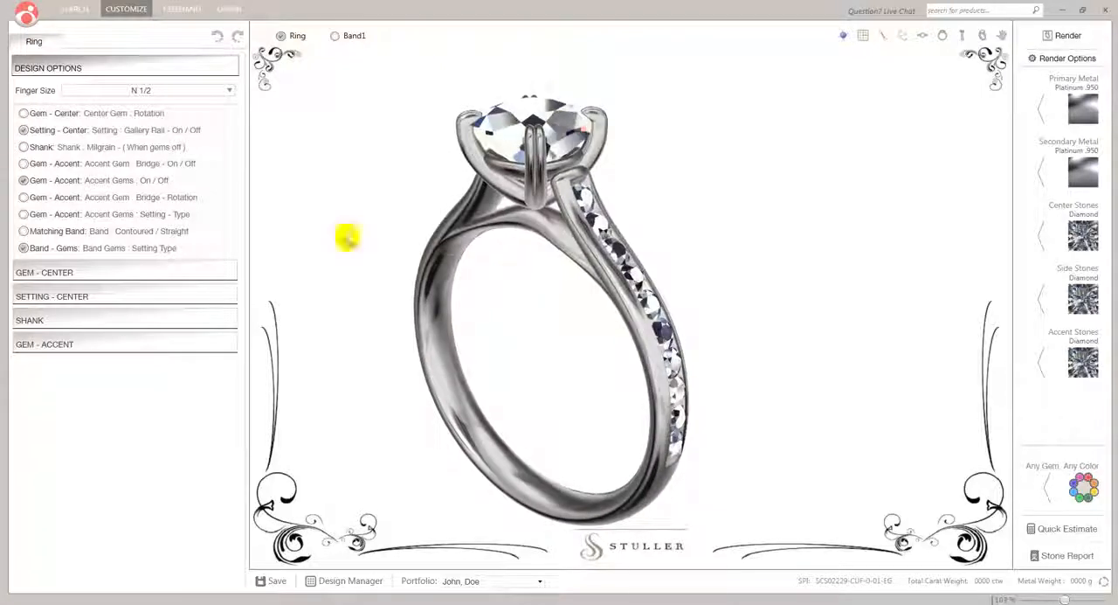
Try an oval center gem with the center gem rotation turned on, viewed from above at an angle
click(63, 273)
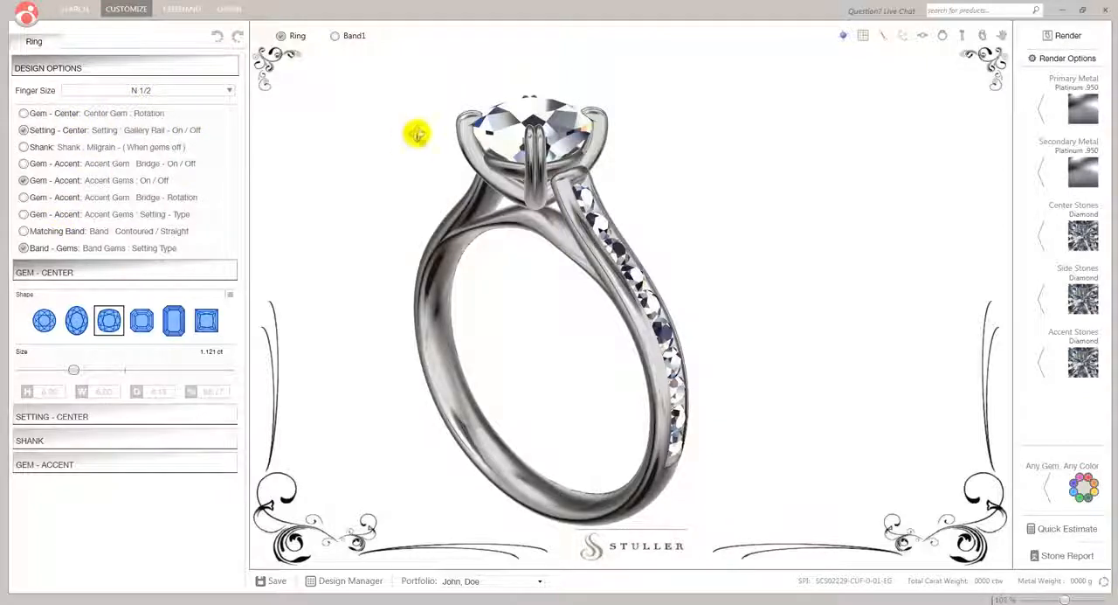
drag(414, 182, 413, 221)
click(77, 322)
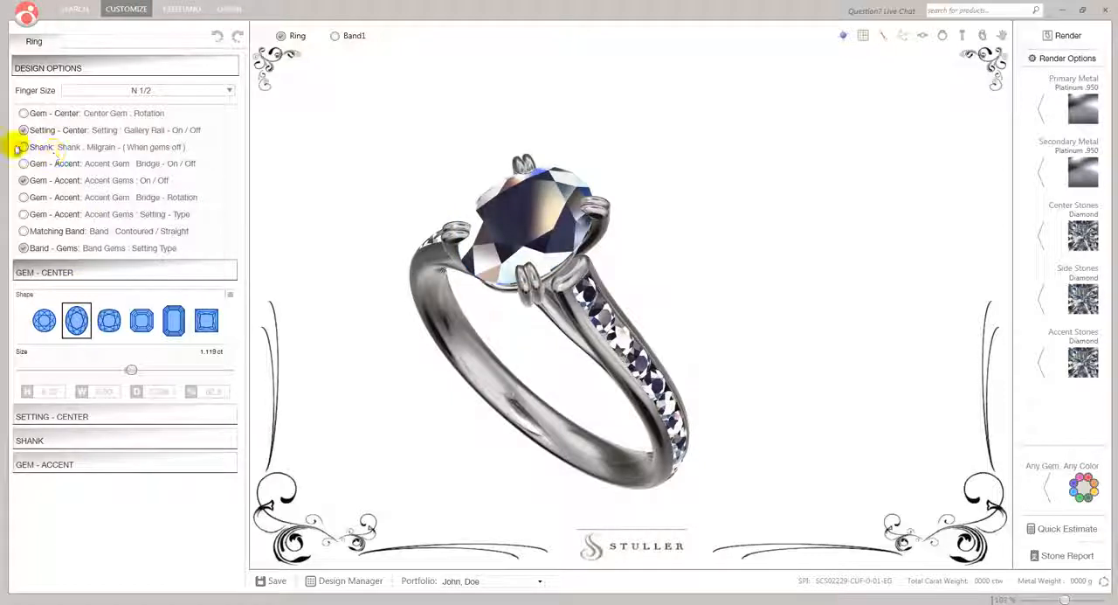
click(23, 114)
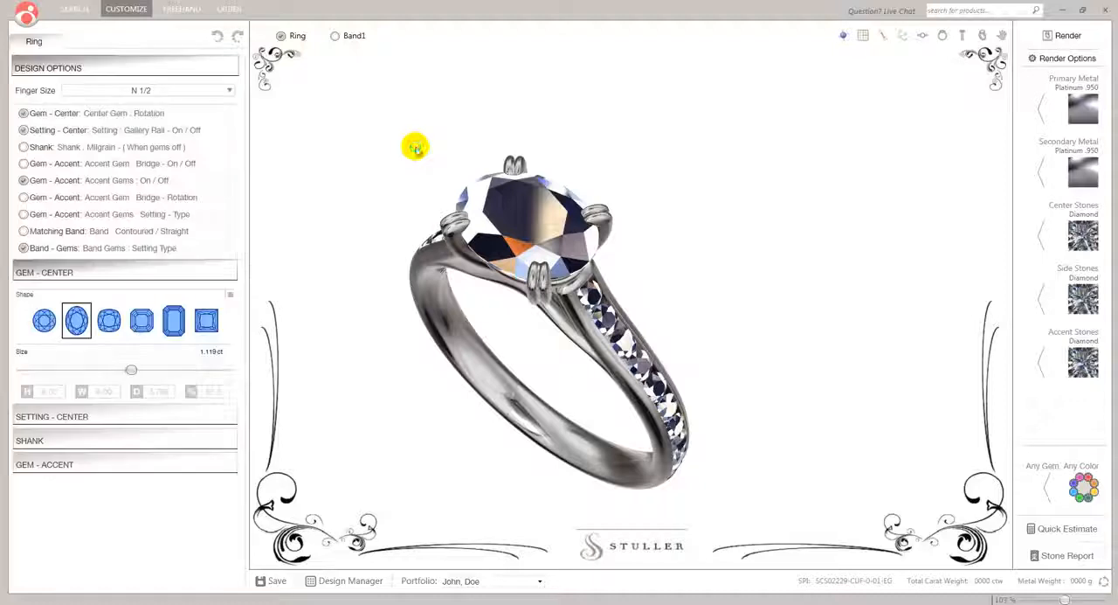
drag(451, 352, 457, 317)
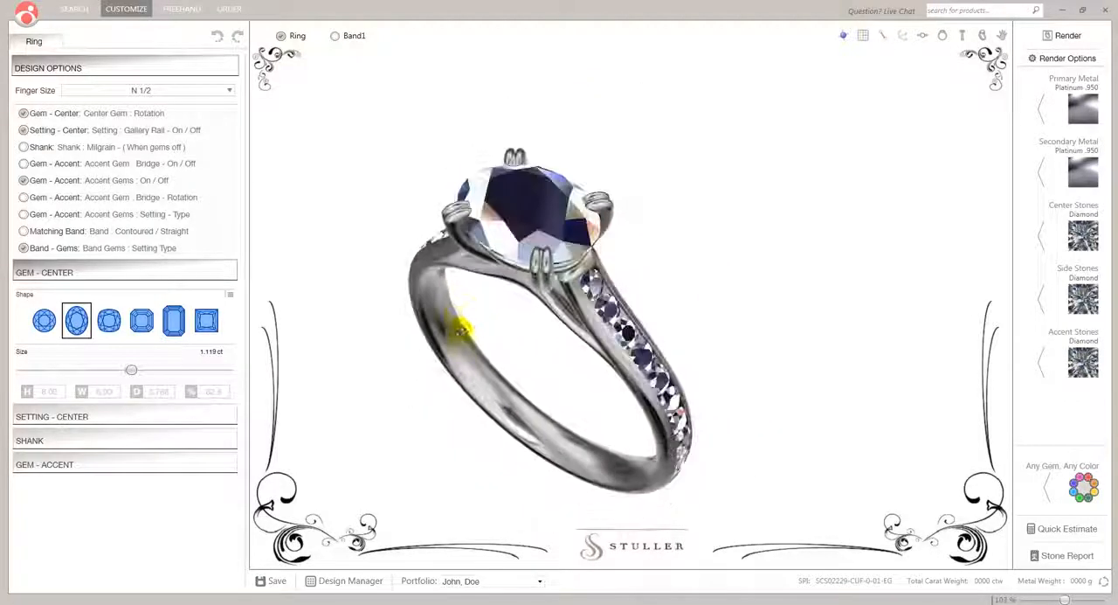
Try an emerald-cut center gem, turn off the center gem rotation, and change the gem's shape to round
click(173, 323)
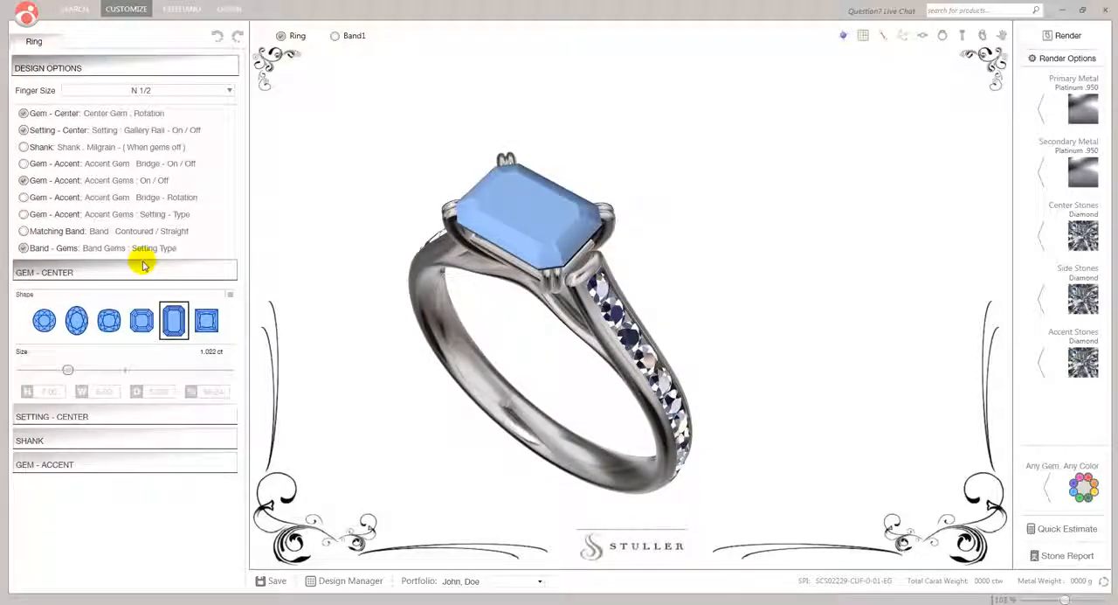
click(24, 113)
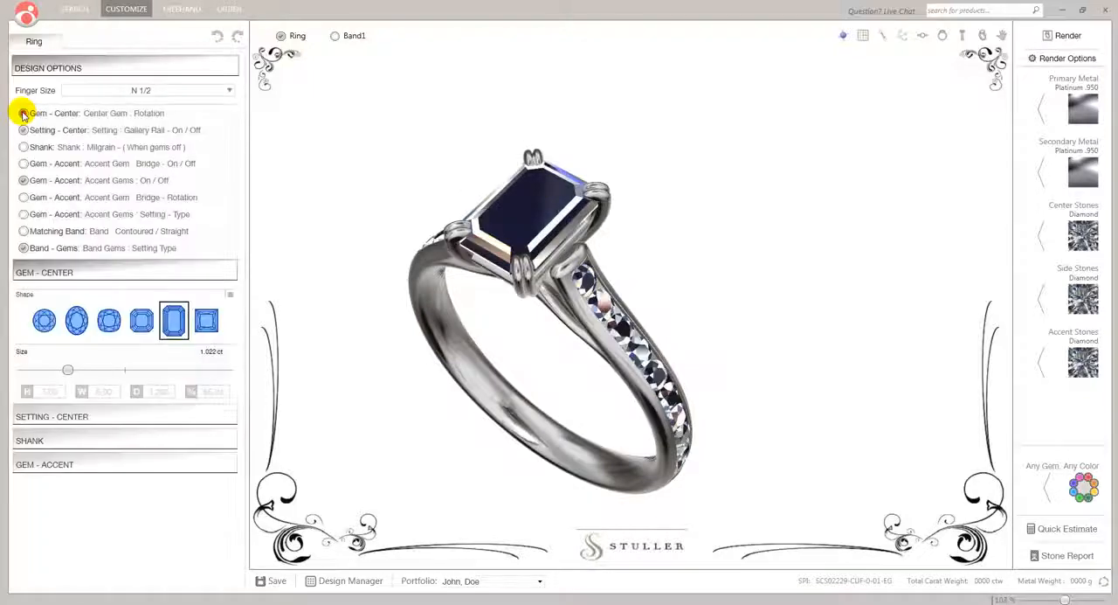
click(44, 320)
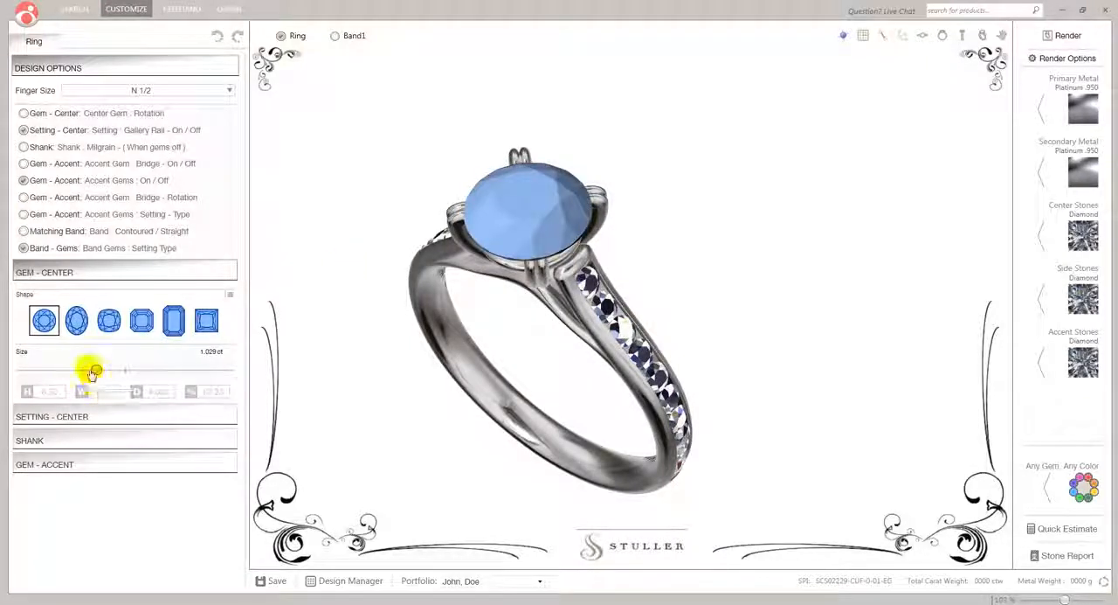
Try the smallest and largest sizes for the round center gem, and set its size to about 1.077 ct
drag(97, 372, 7, 370)
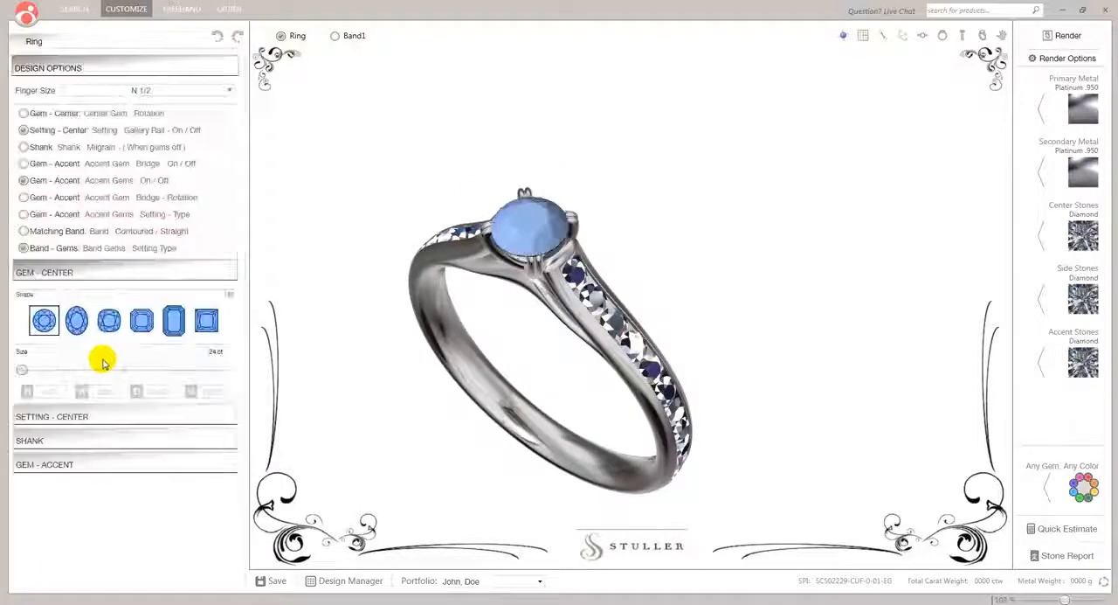
drag(21, 374, 259, 365)
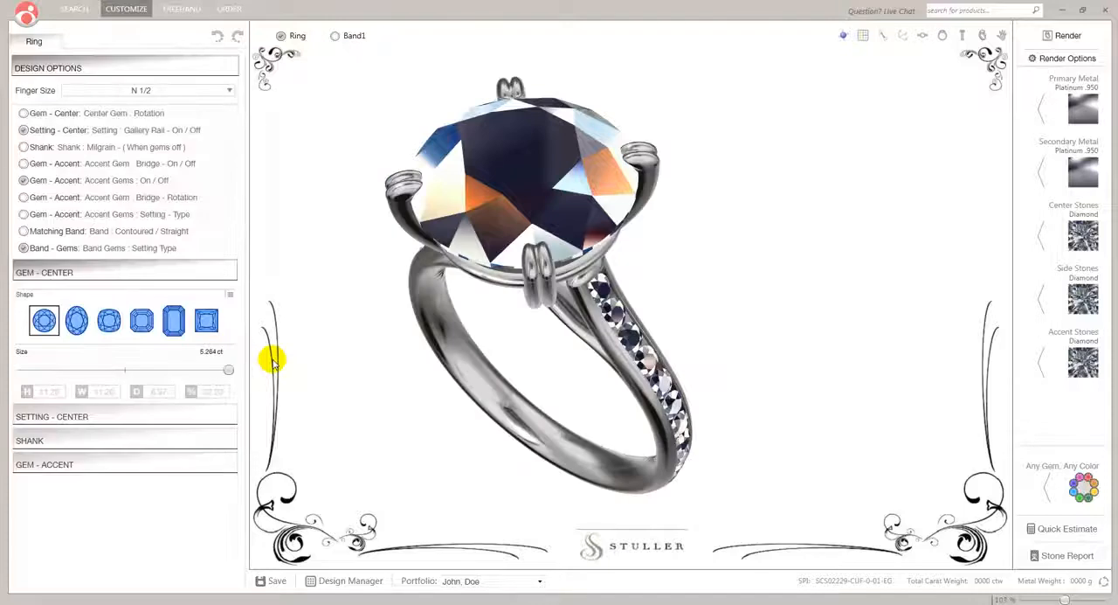
drag(468, 353, 499, 290)
drag(228, 371, 104, 384)
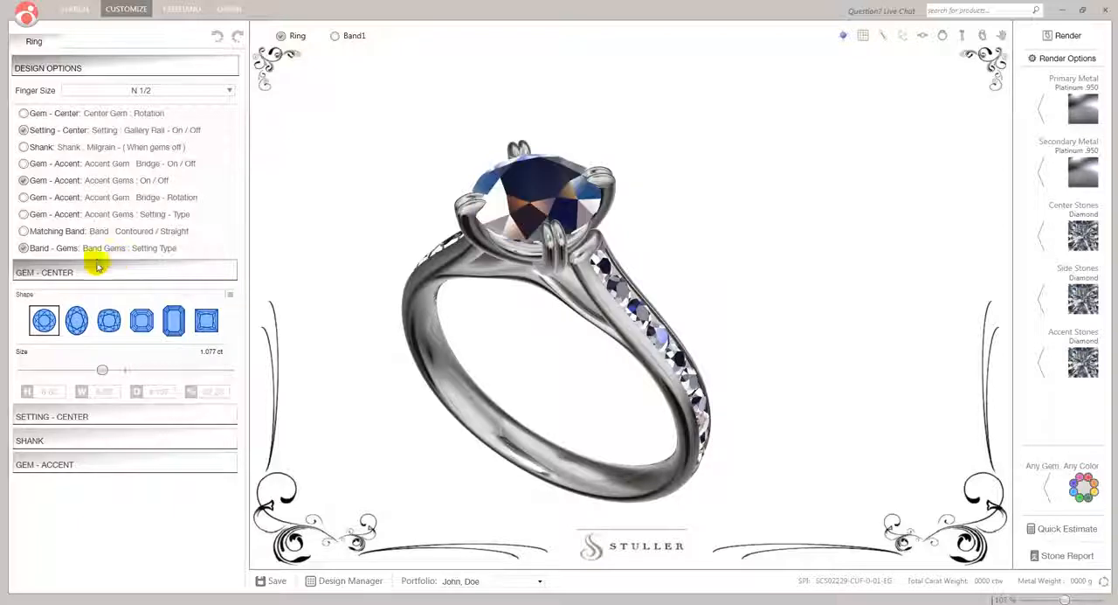
Set the center setting's prong shape to round, comparing it with the rounded-square shape
click(55, 274)
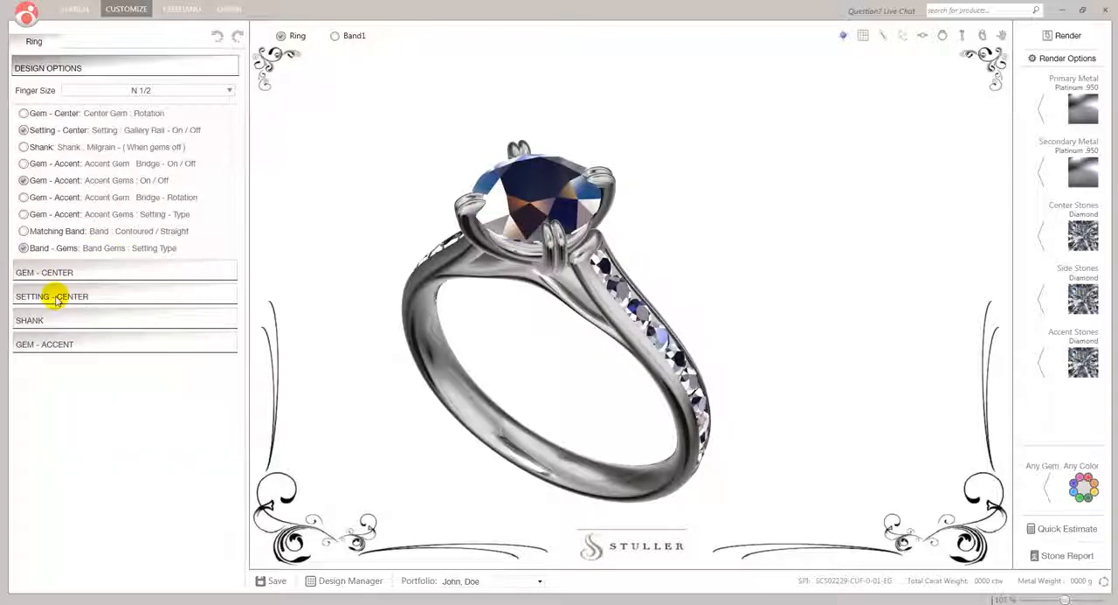
click(56, 297)
click(48, 347)
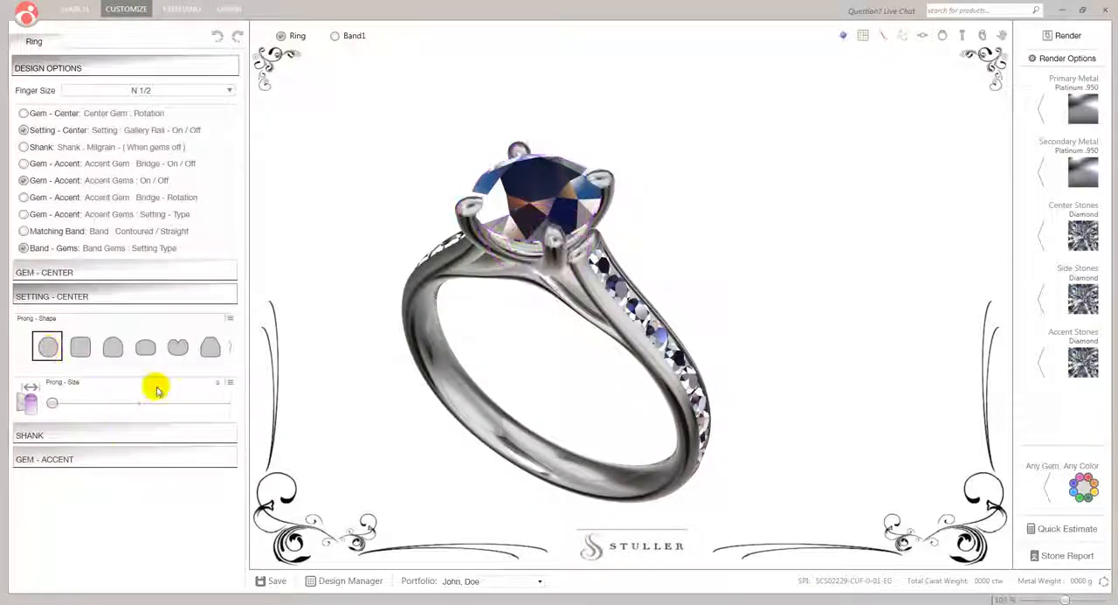
click(86, 348)
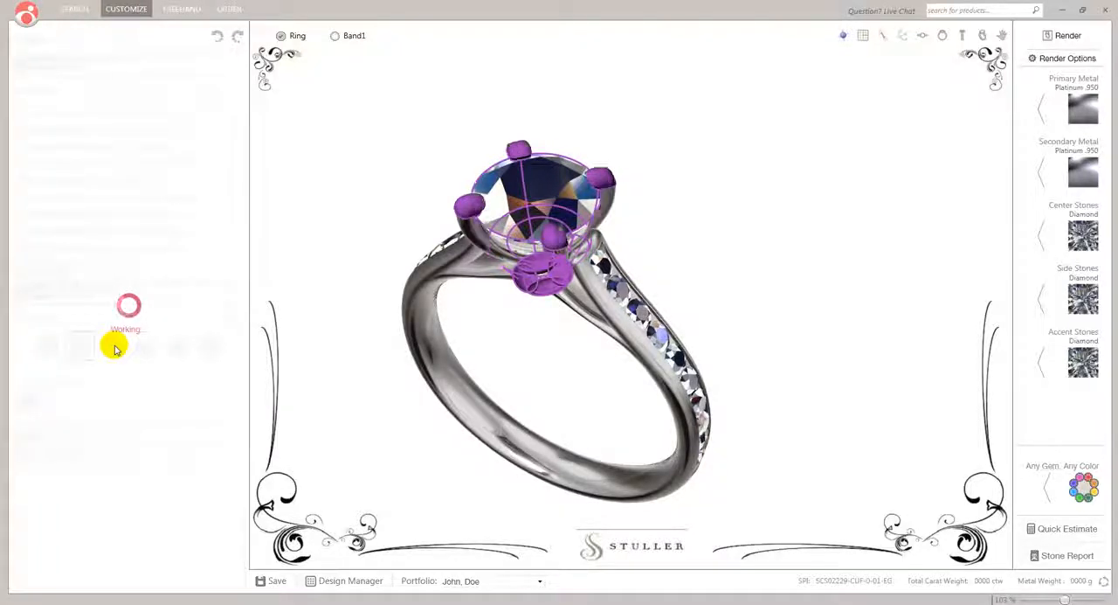
click(52, 349)
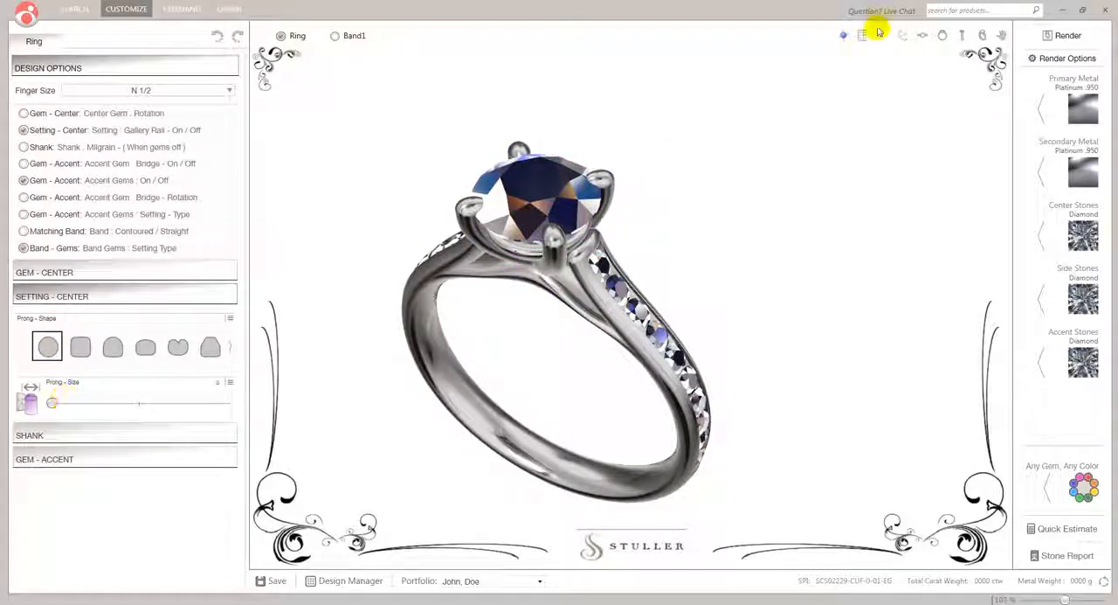
Show the grid in a top view of the prongs, try larger prong sizes up to the maximum, and return the size to 0
click(924, 37)
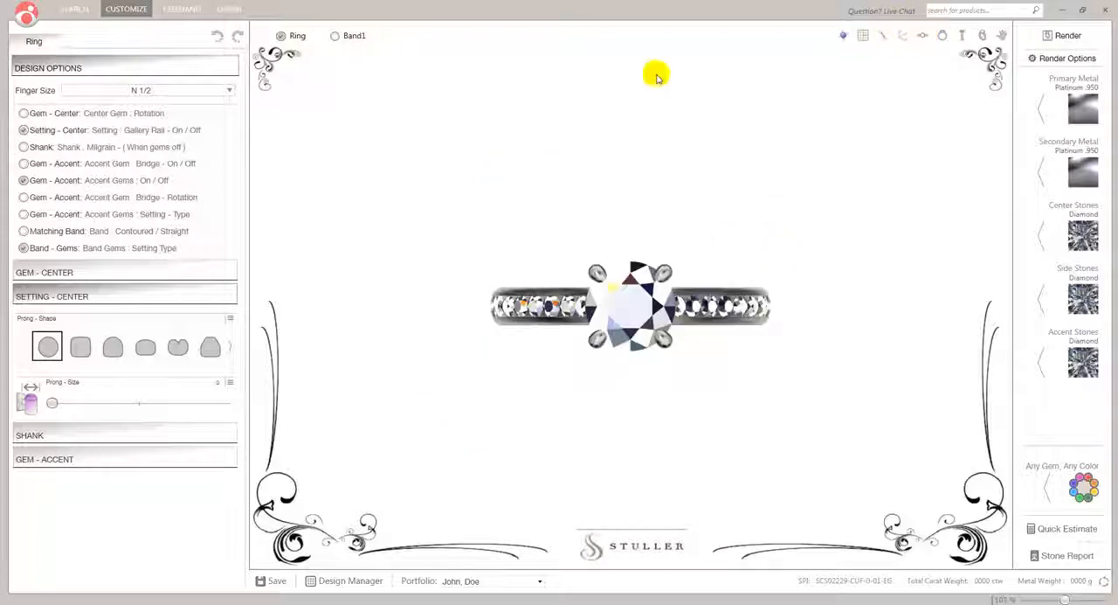
click(865, 35)
scroll(667, 280, up, 8)
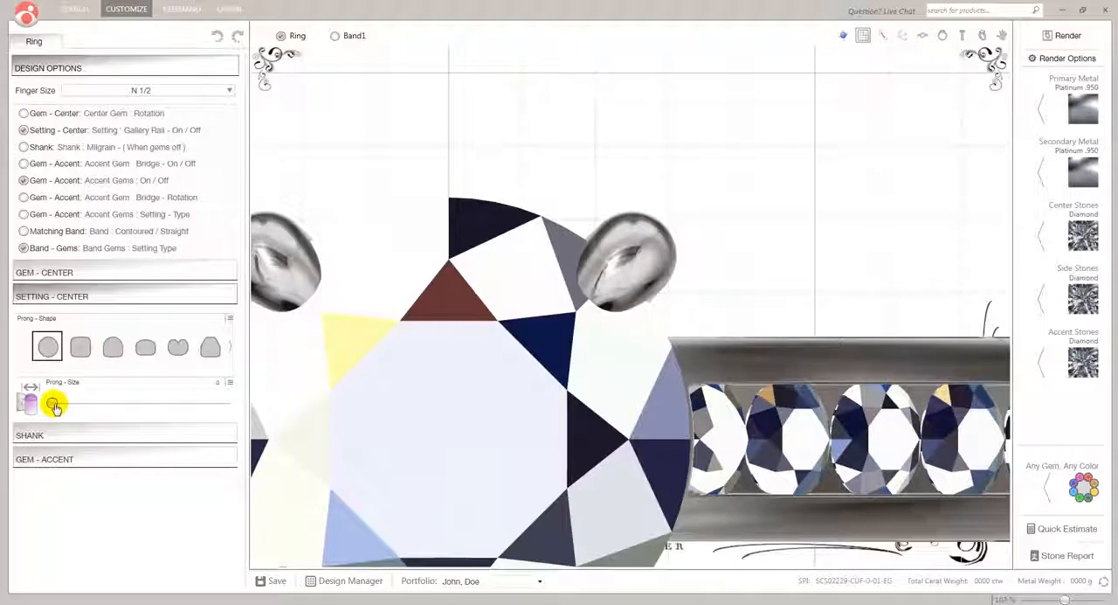
drag(53, 404, 131, 404)
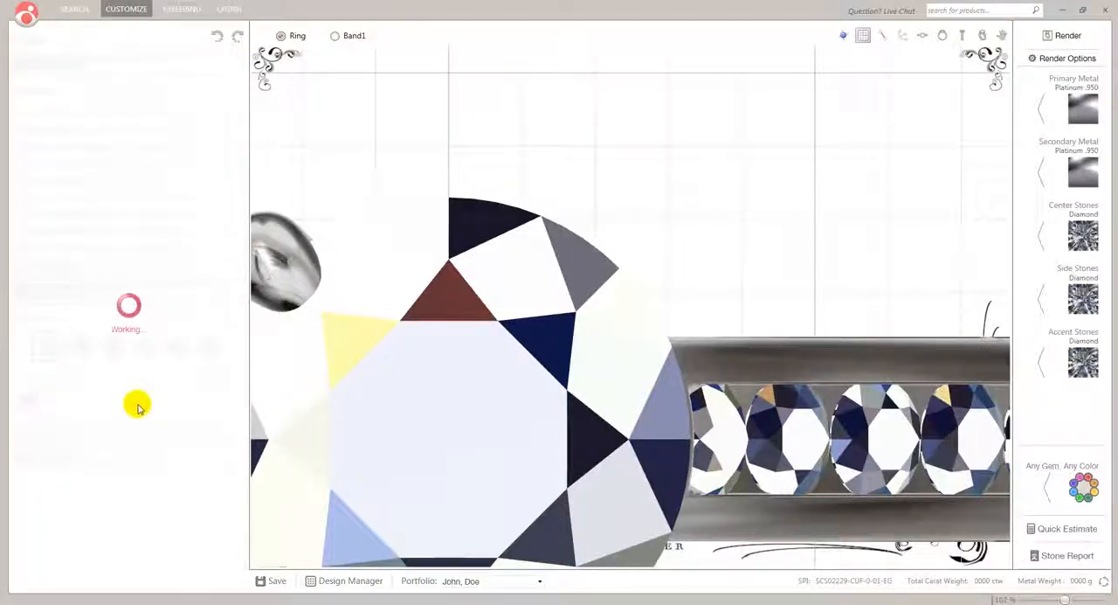
drag(132, 405, 239, 409)
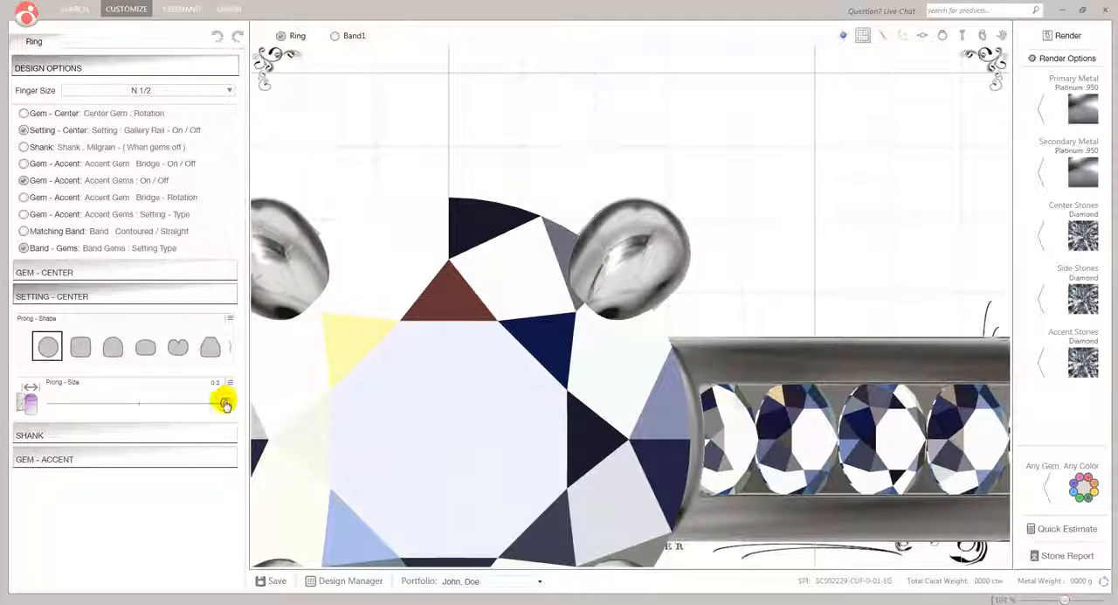
drag(225, 403, 48, 405)
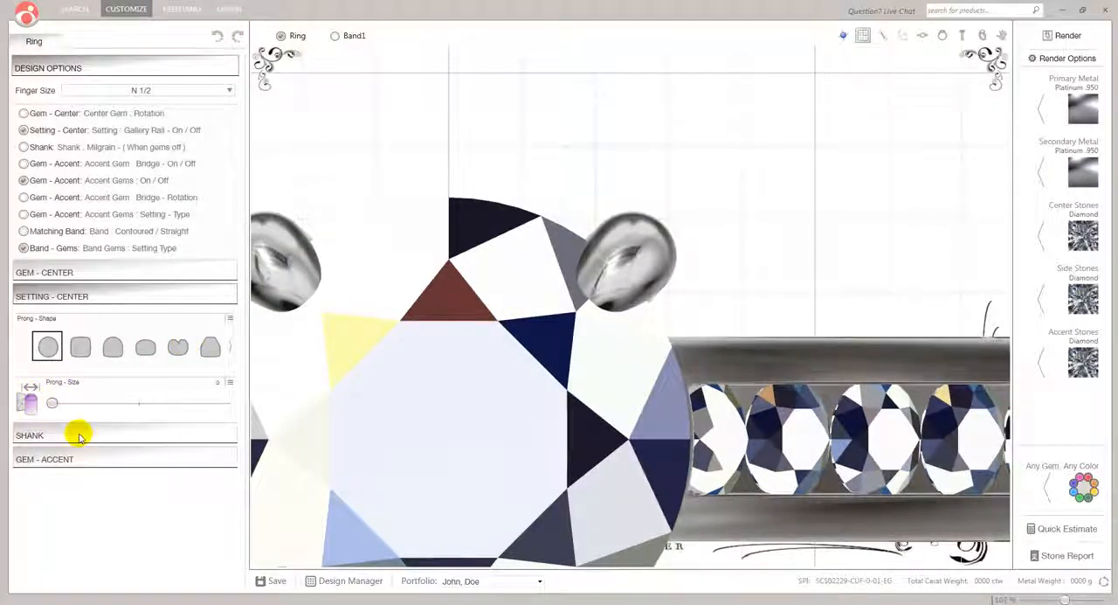
Show the shank settings, switch to the perspective view, and hide the grid for a close view of the shank
click(29, 436)
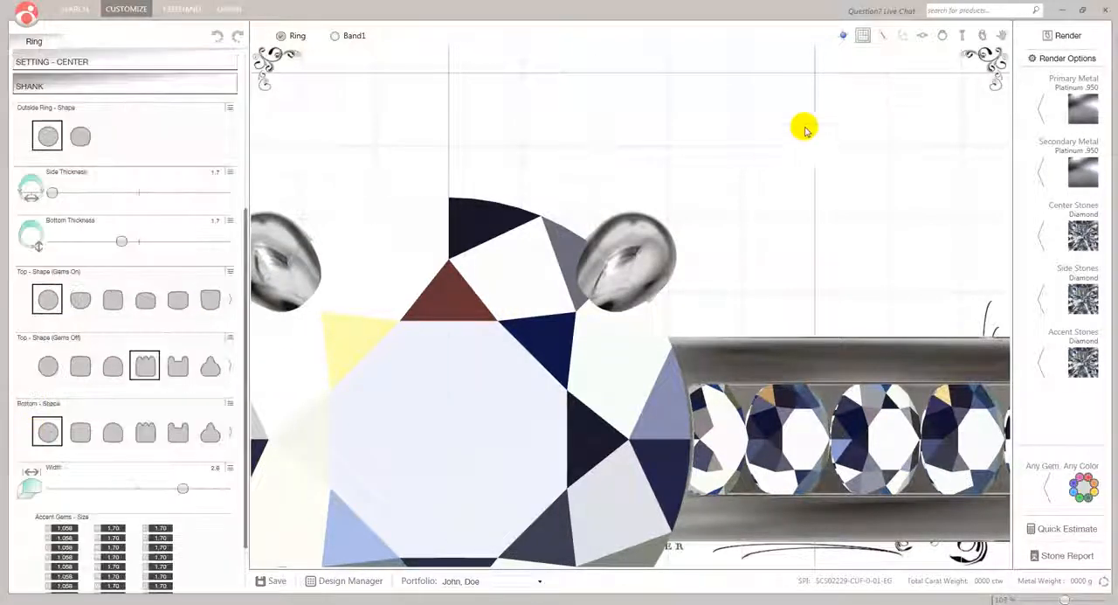
click(981, 34)
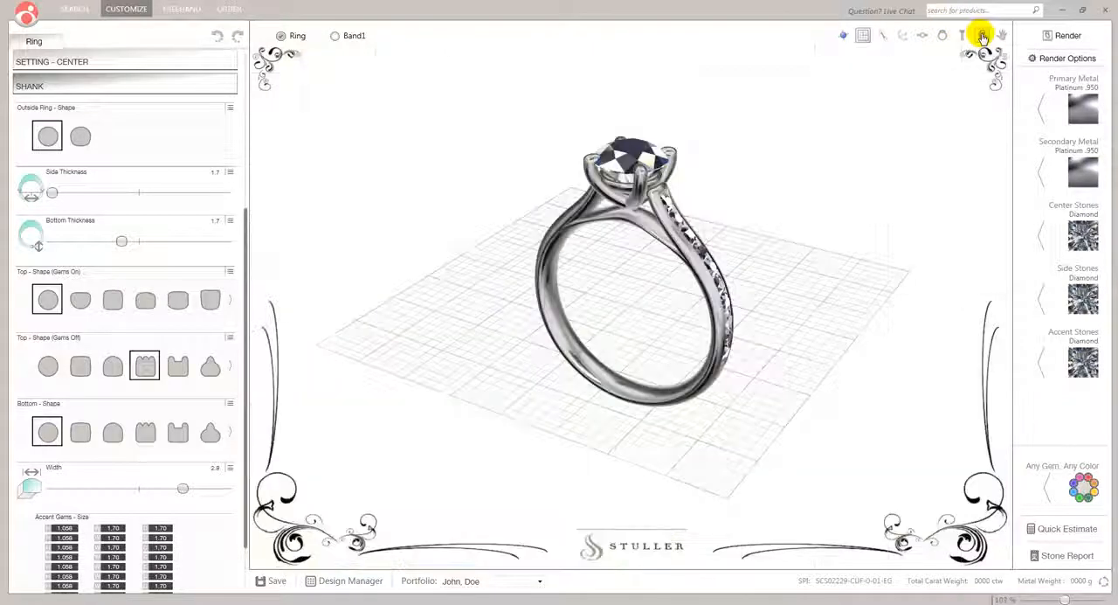
click(864, 35)
scroll(681, 231, up, 3)
scroll(664, 241, up, 2)
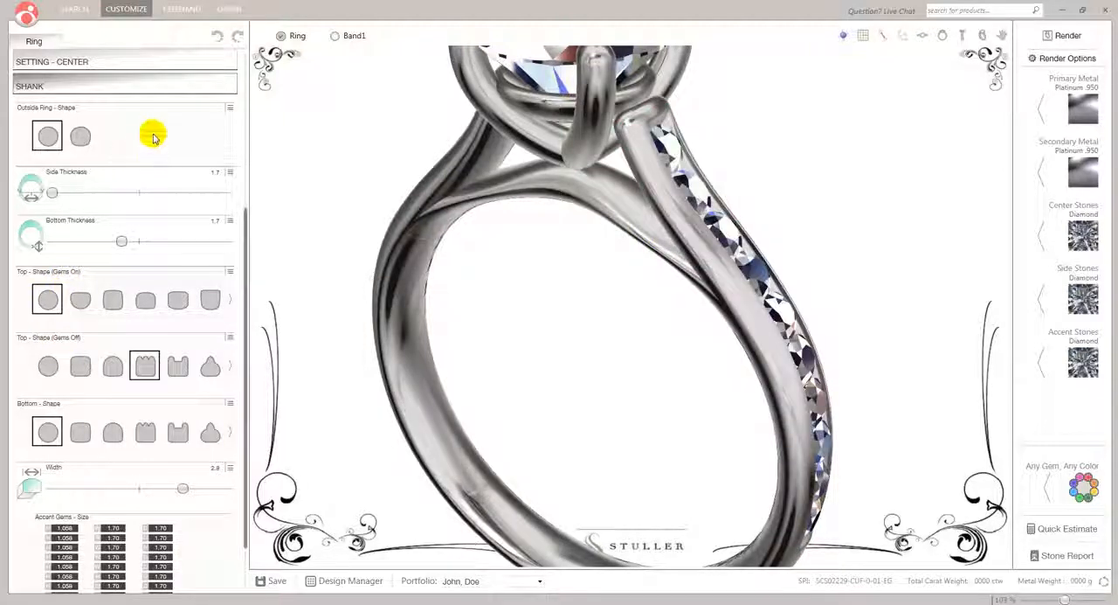
Turn off the ring's accent gems in the design options
scroll(153, 137, up, 3)
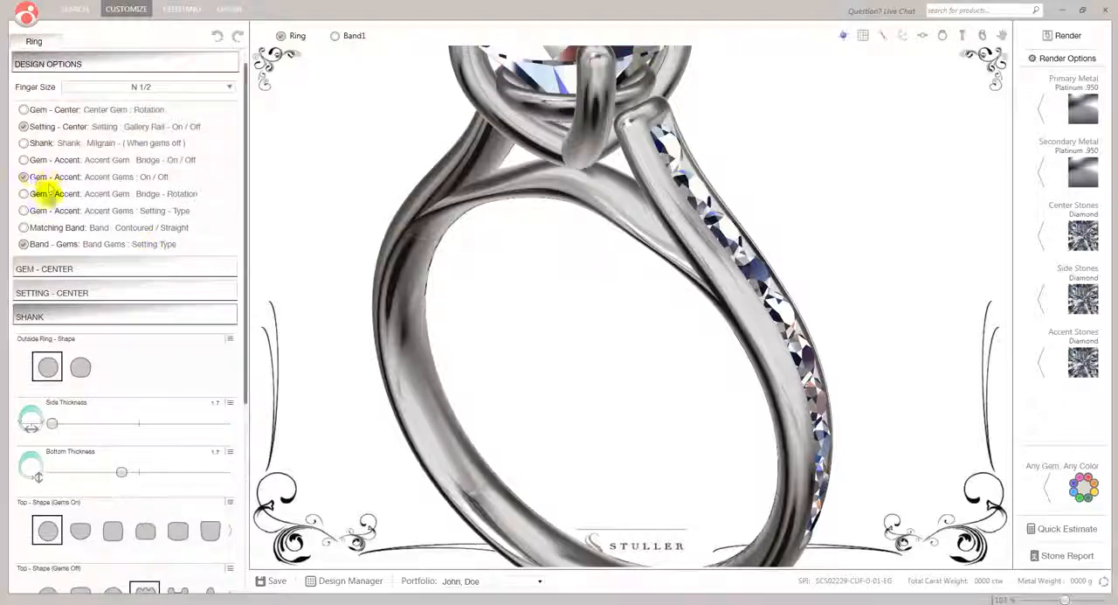
click(25, 177)
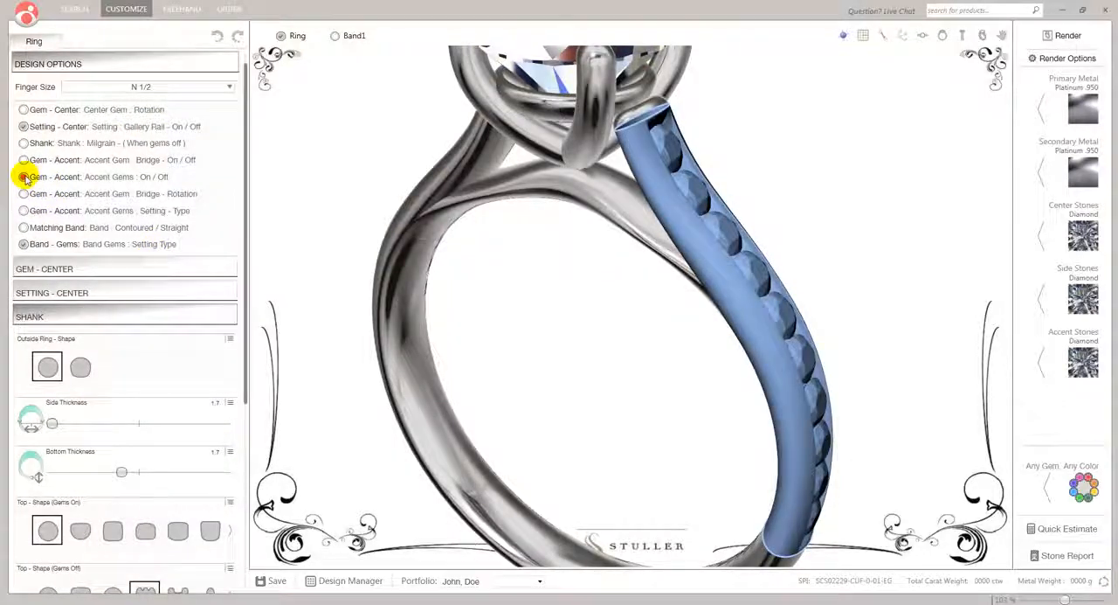
click(25, 179)
Set the shank's gems-off top shape to round, comparing it with the single-channel profile and looking through the other profiles
scroll(166, 201, down, 2)
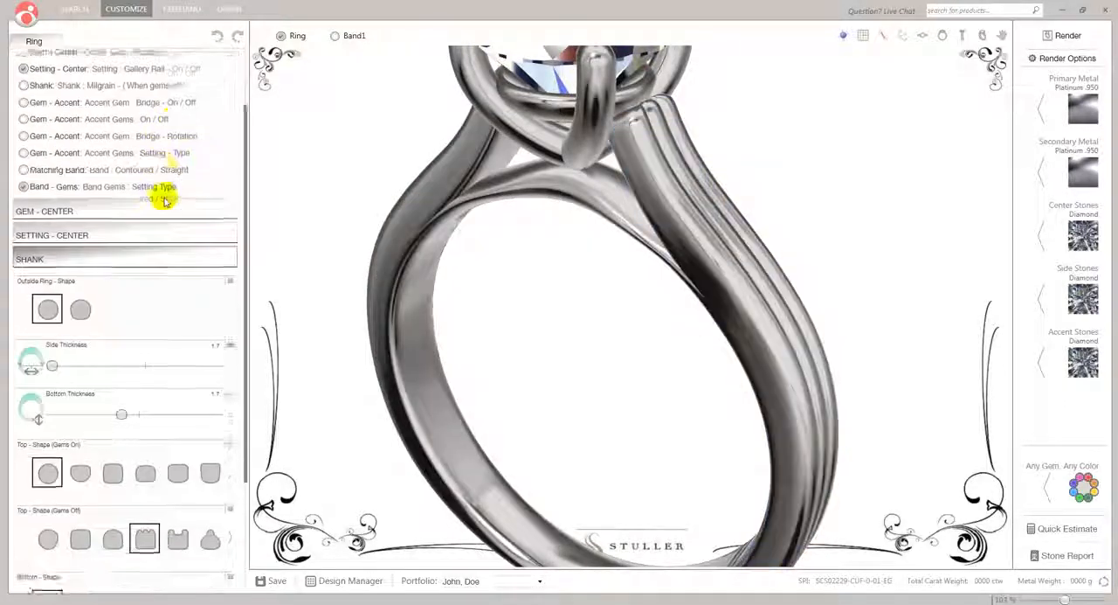
scroll(165, 201, down, 3)
click(464, 279)
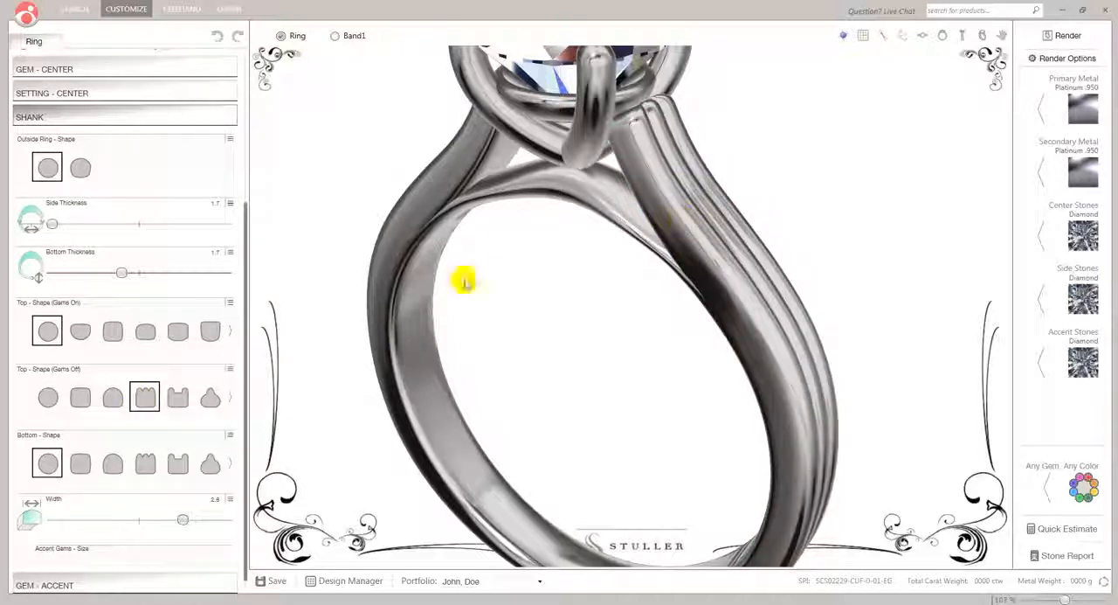
click(46, 399)
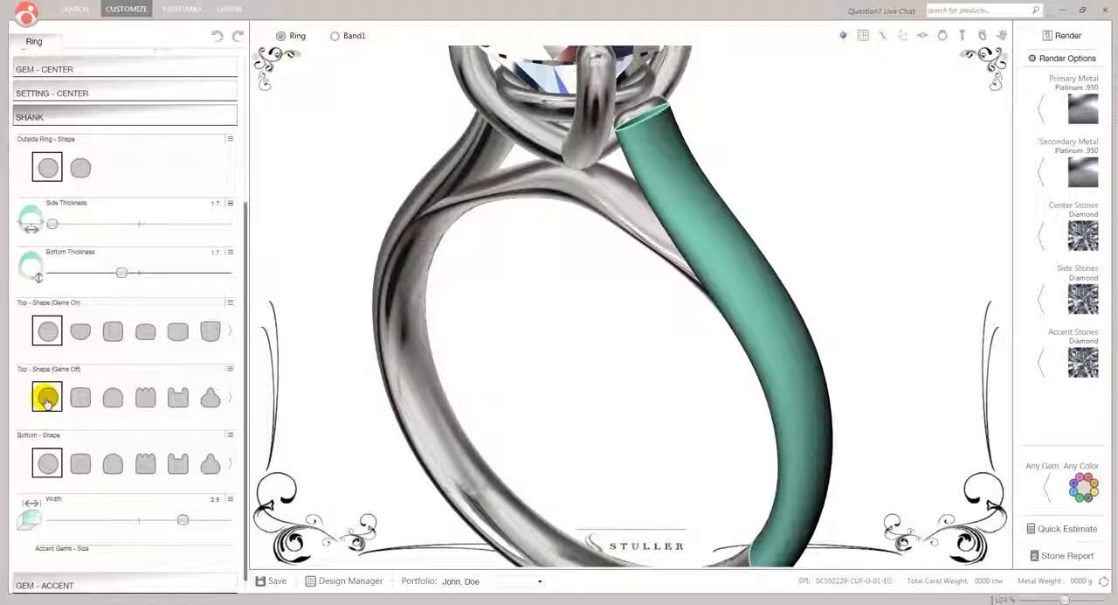
click(179, 398)
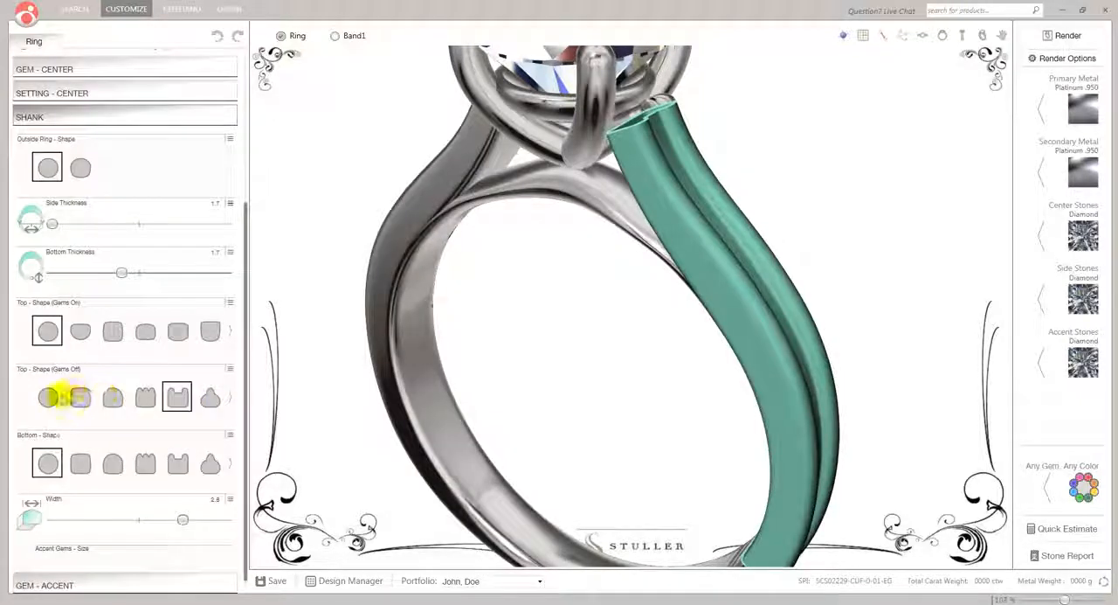
click(228, 401)
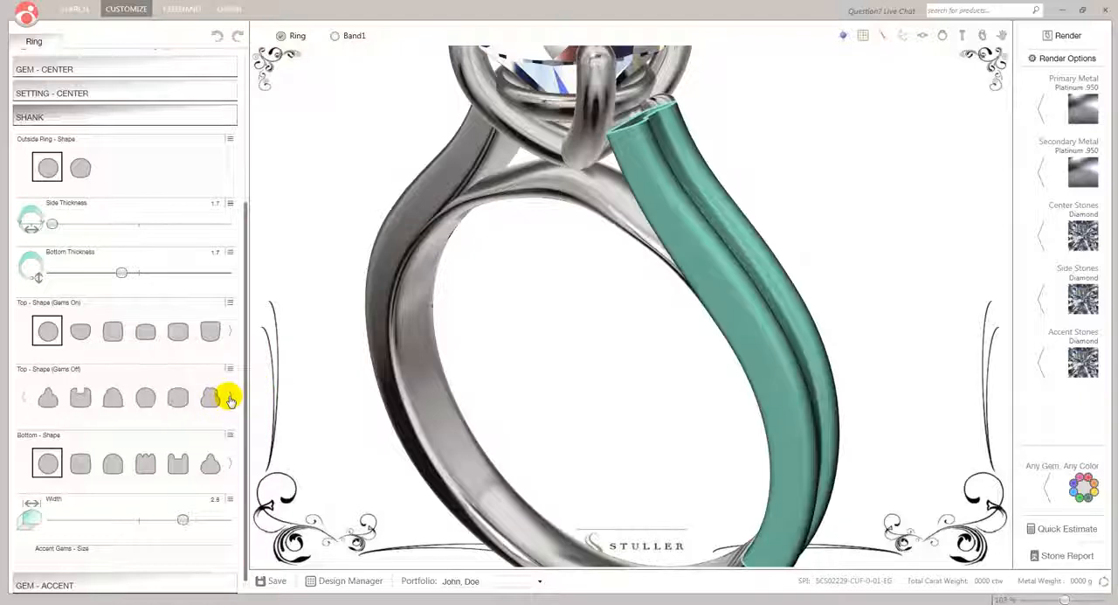
click(25, 398)
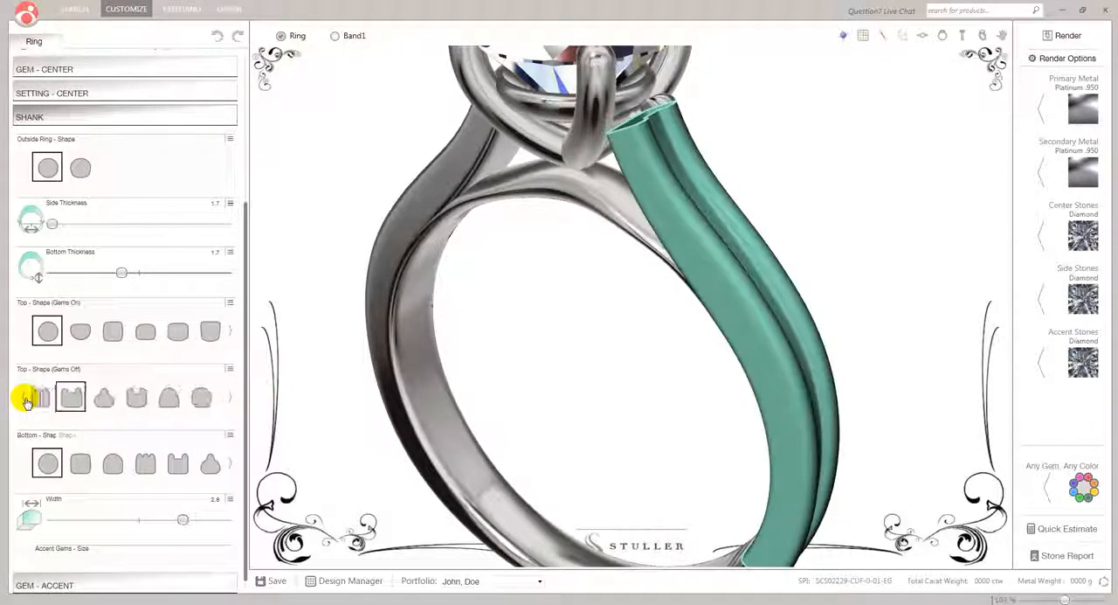
click(48, 398)
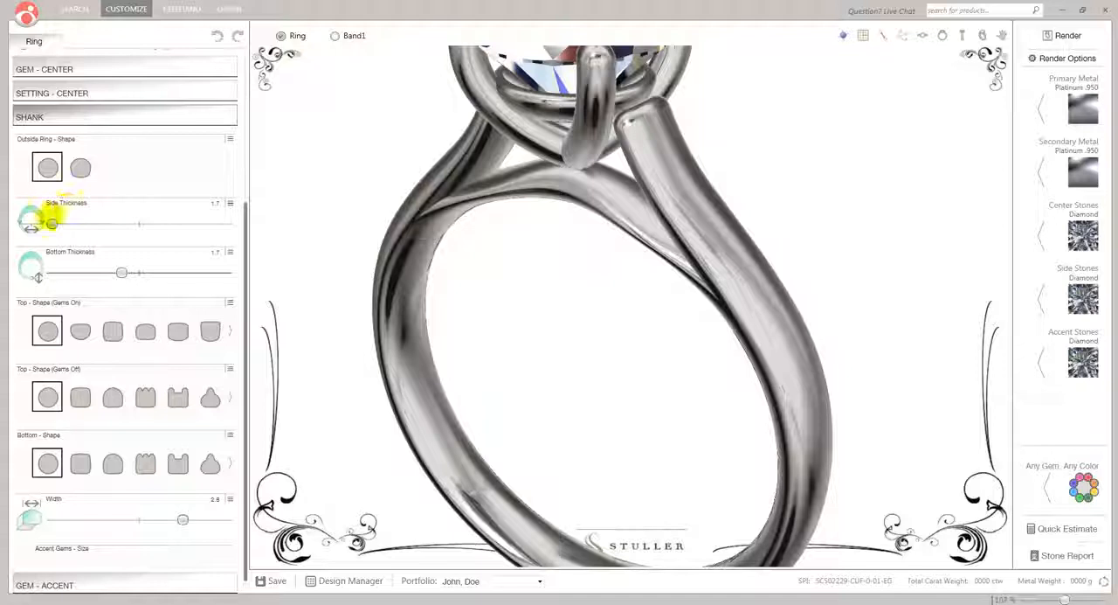
Try the flatter-sided outside ring shape on the shank, and restore the round shape
click(79, 170)
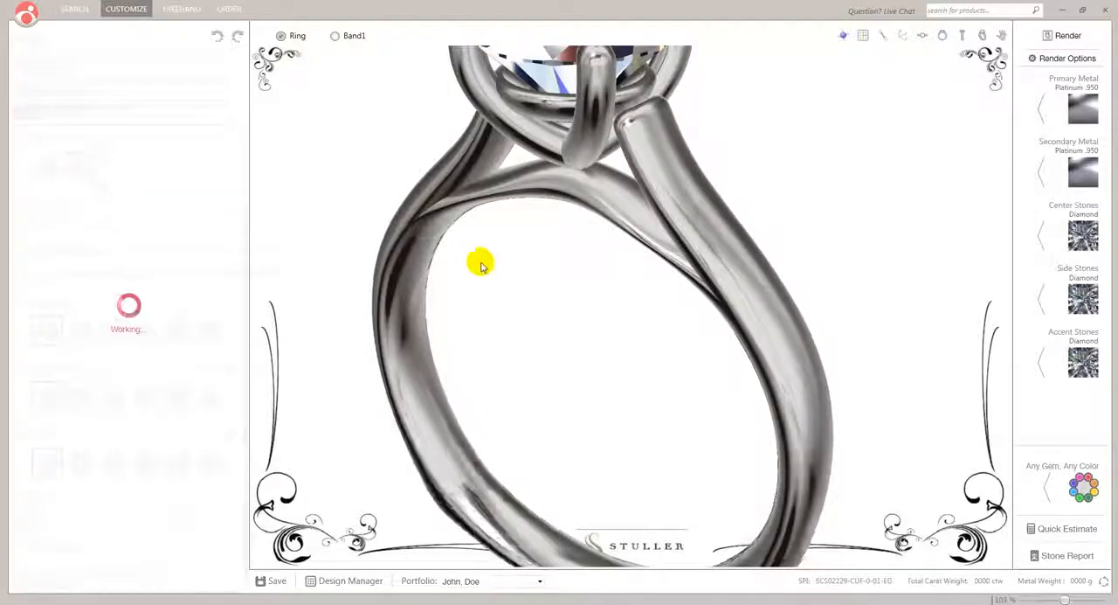
right_drag(569, 239, 528, 257)
click(51, 172)
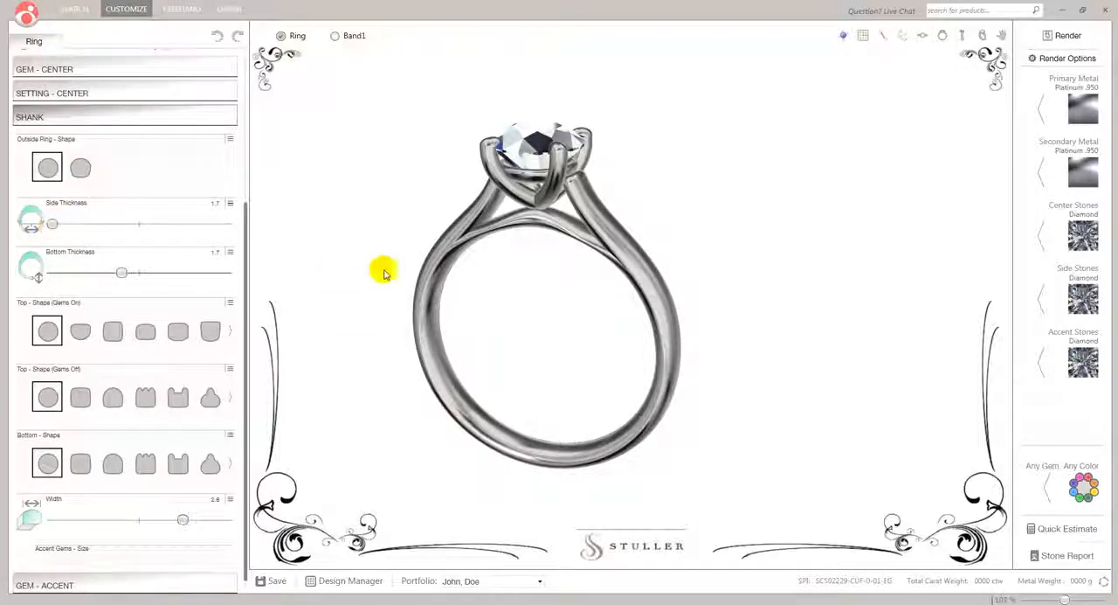
Try the shank's maximum side thickness of 2.2, and return it to 1.7
right_drag(550, 289, 577, 218)
scroll(576, 227, up, 3)
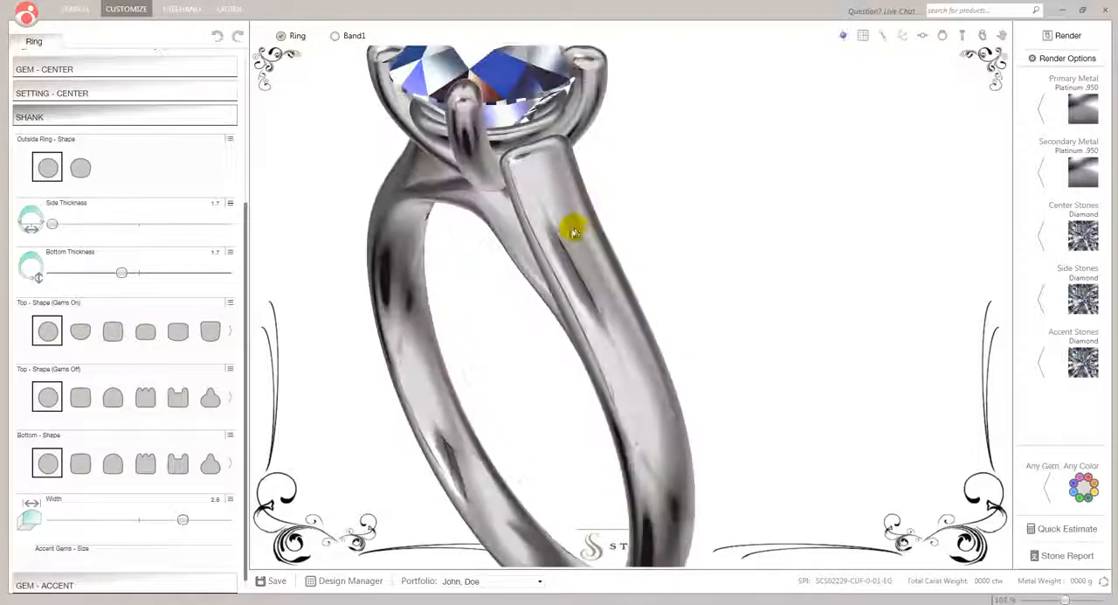
scroll(575, 228, down, 2)
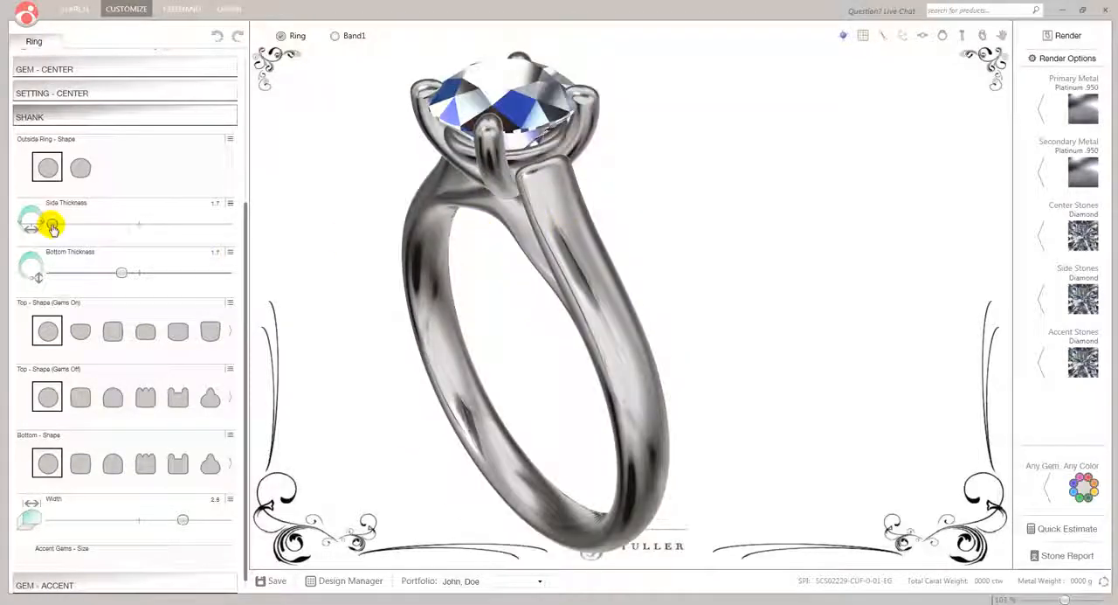
drag(52, 226, 241, 252)
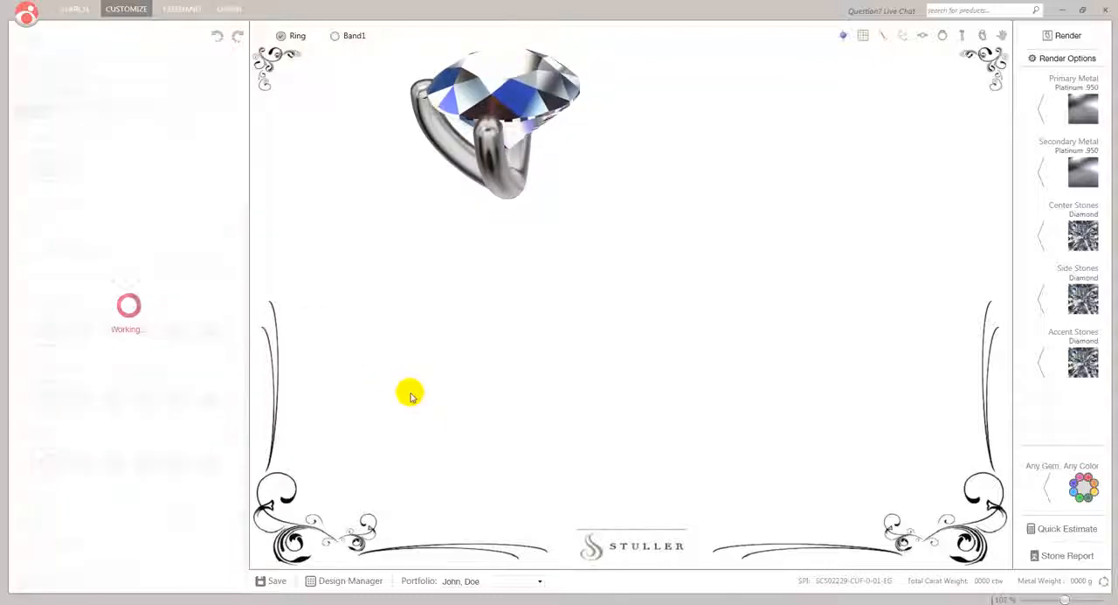
drag(411, 396, 447, 361)
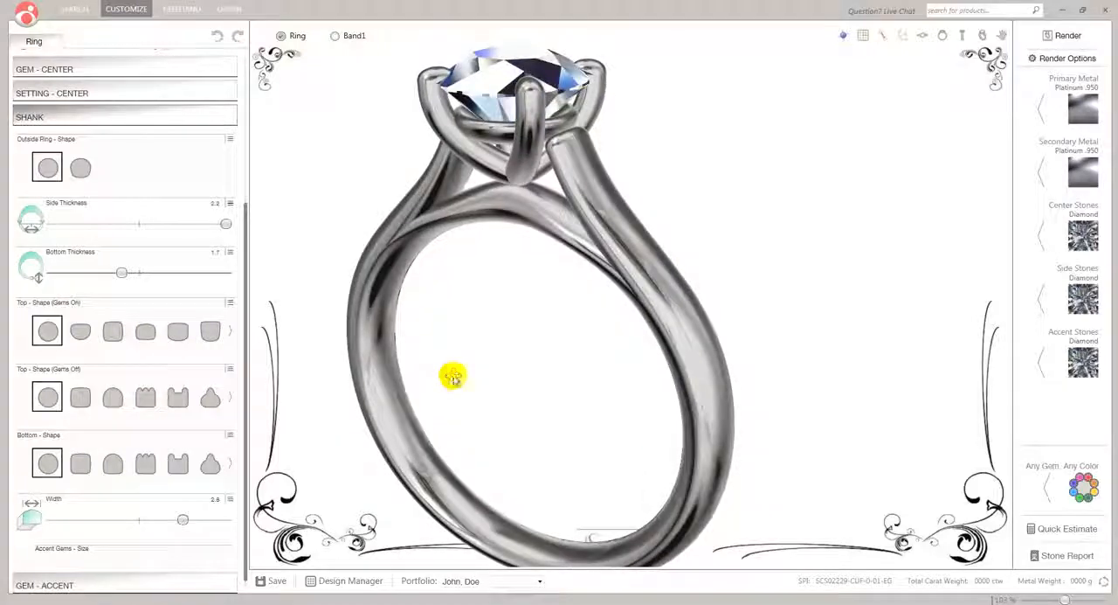
drag(226, 225, 22, 220)
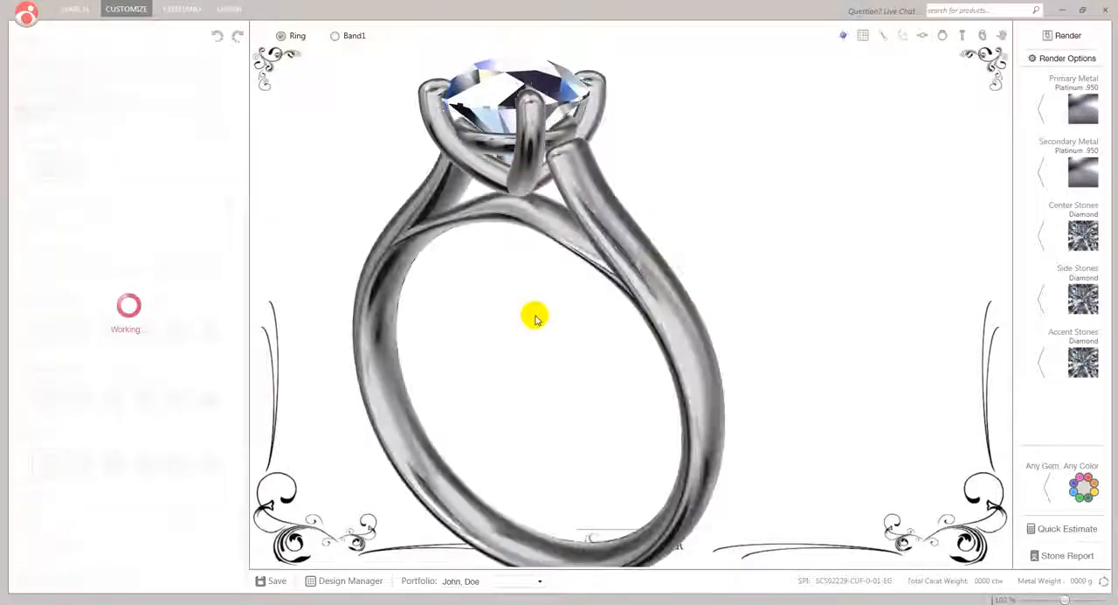
drag(541, 358, 590, 333)
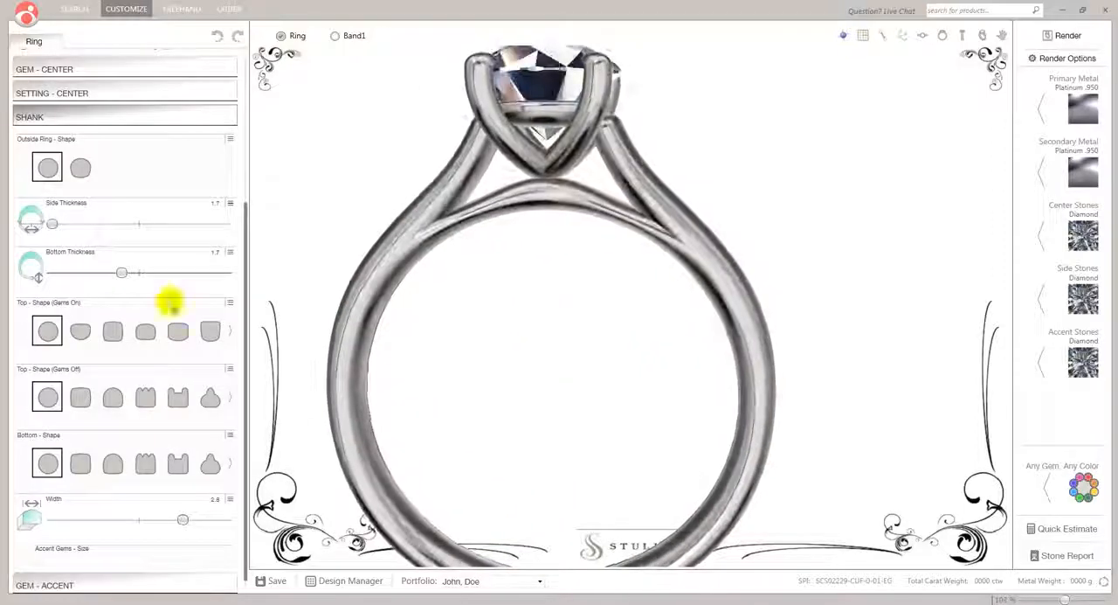
Set the shank's bottom thickness to 1.5 and its width to 1.9
drag(123, 275, 8, 271)
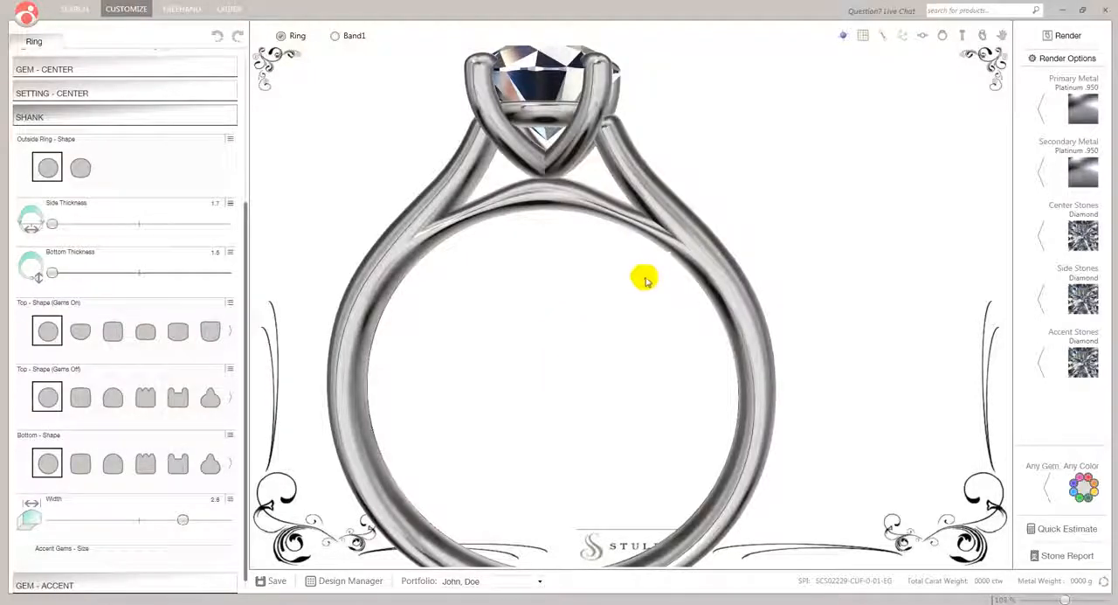
scroll(643, 280, down, 3)
drag(659, 332, 592, 380)
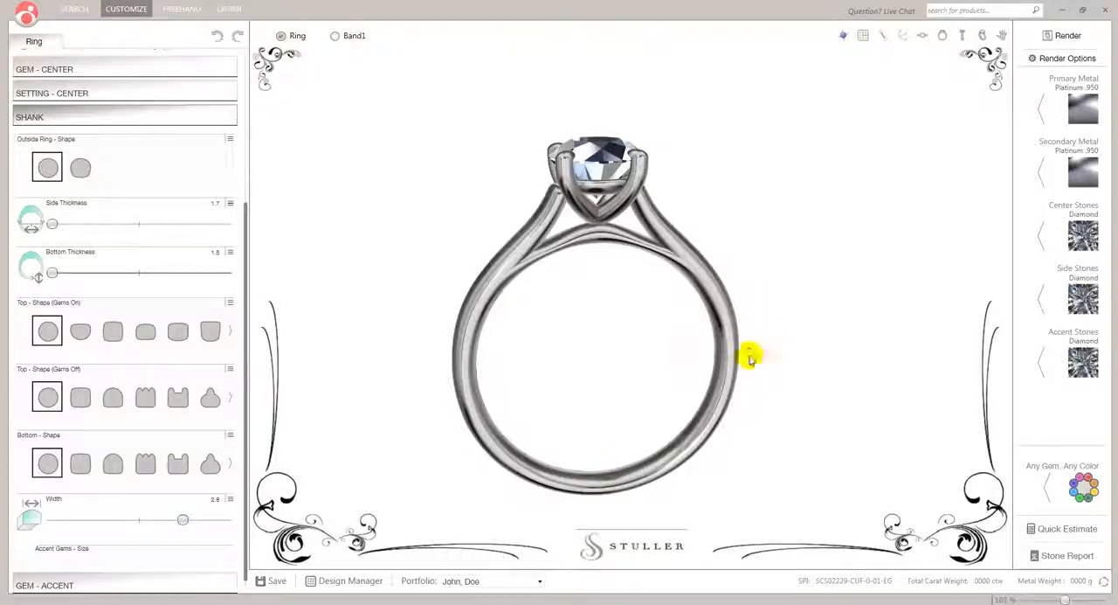
drag(731, 352, 594, 357)
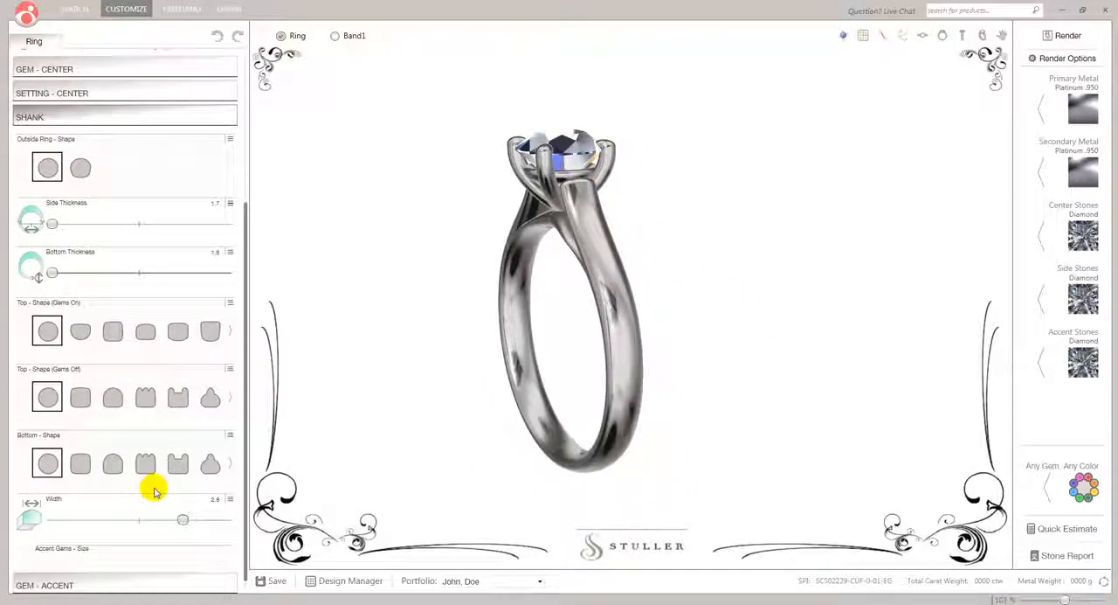
drag(183, 520, 3, 522)
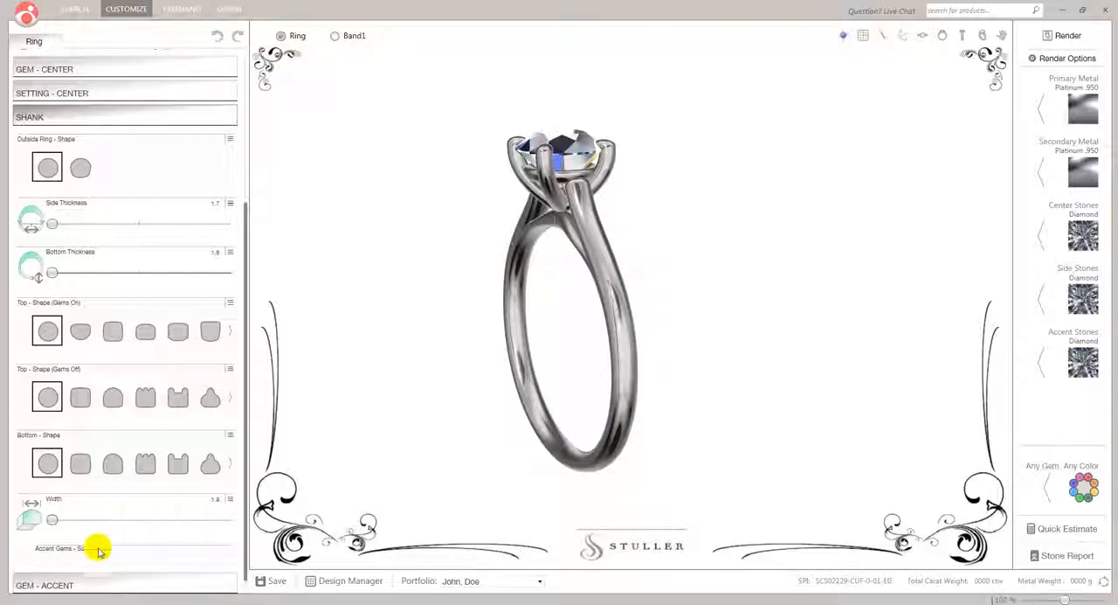
Turn the accent gems back on and examine them up close along the shank
scroll(152, 145, up, 3)
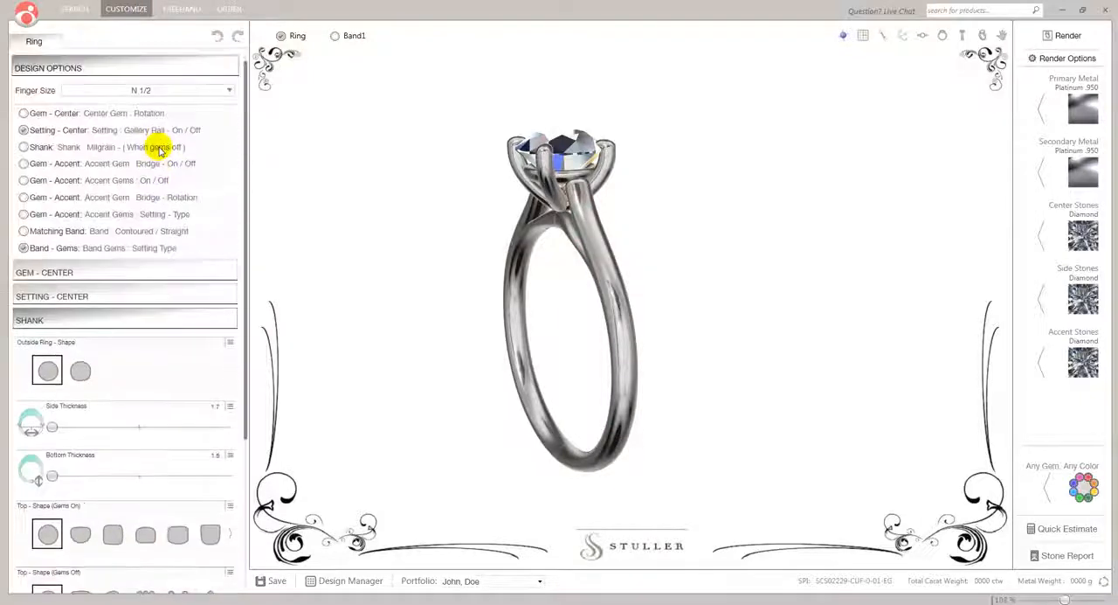
click(23, 181)
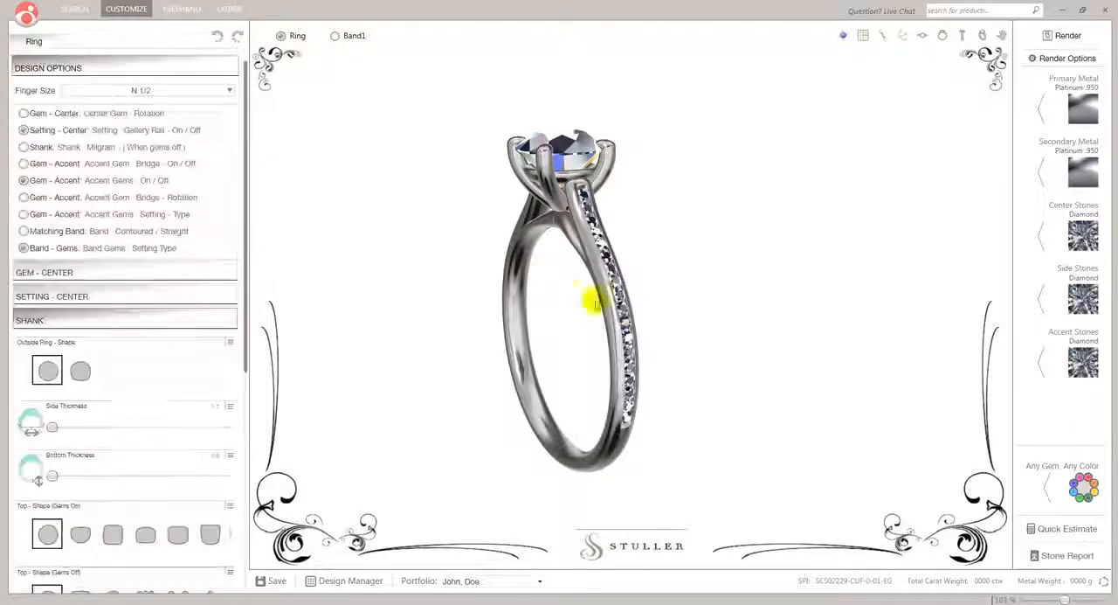
mouse_move(663, 339)
right_down()
mouse_move(651, 338)
mouse_move(673, 340)
right_up()
scroll(588, 231, up, 10)
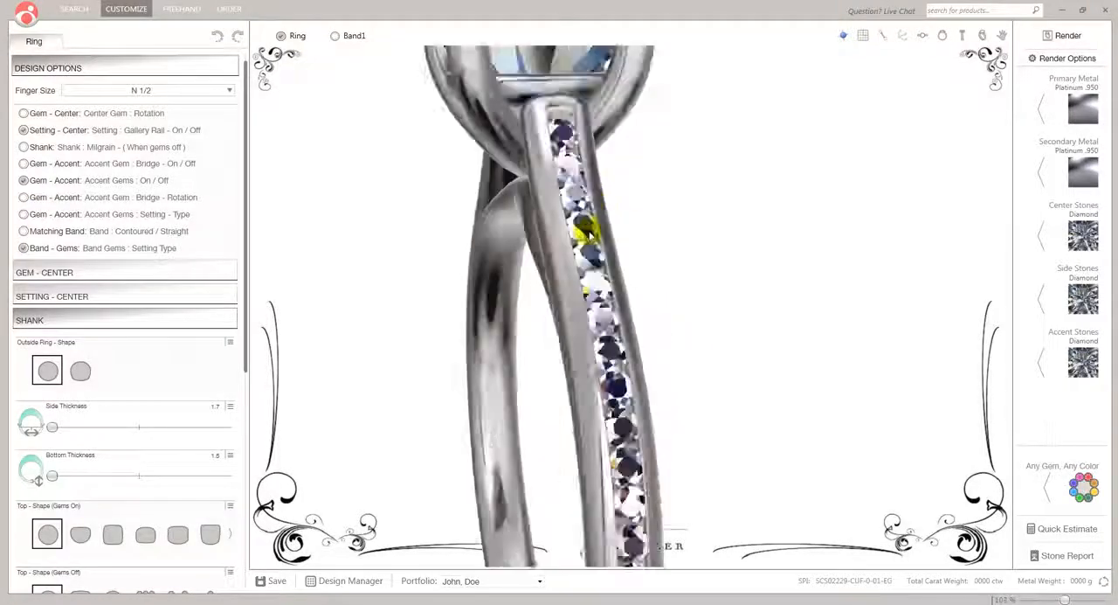
right_drag(590, 234, 674, 305)
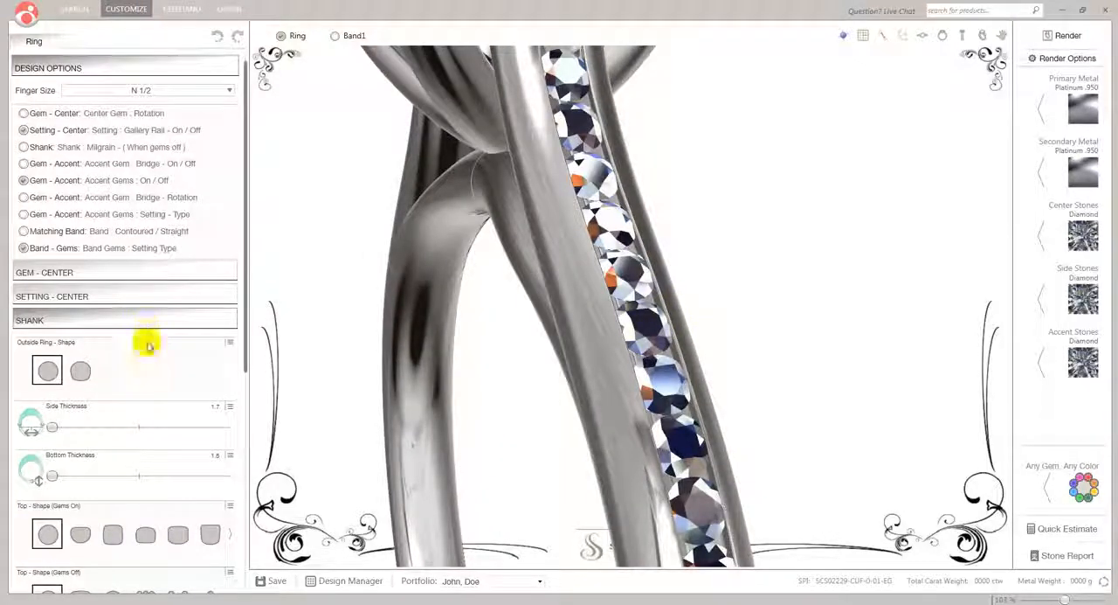
Set the shank width to 2.5 with the accent gems on, and collapse the shank settings
drag(246, 362, 229, 579)
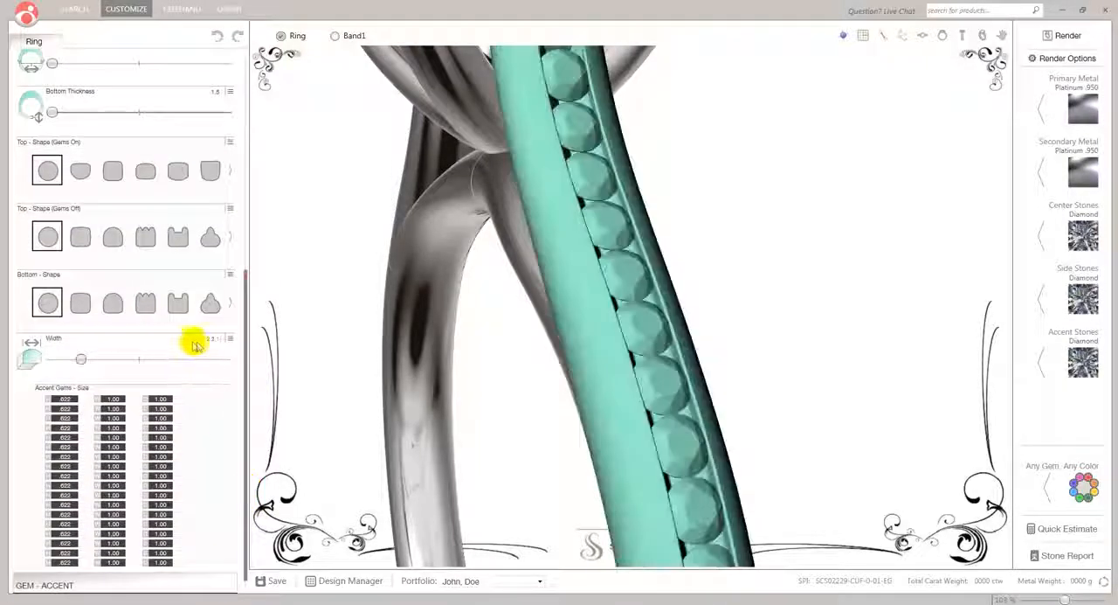
scroll(216, 343, up, 1)
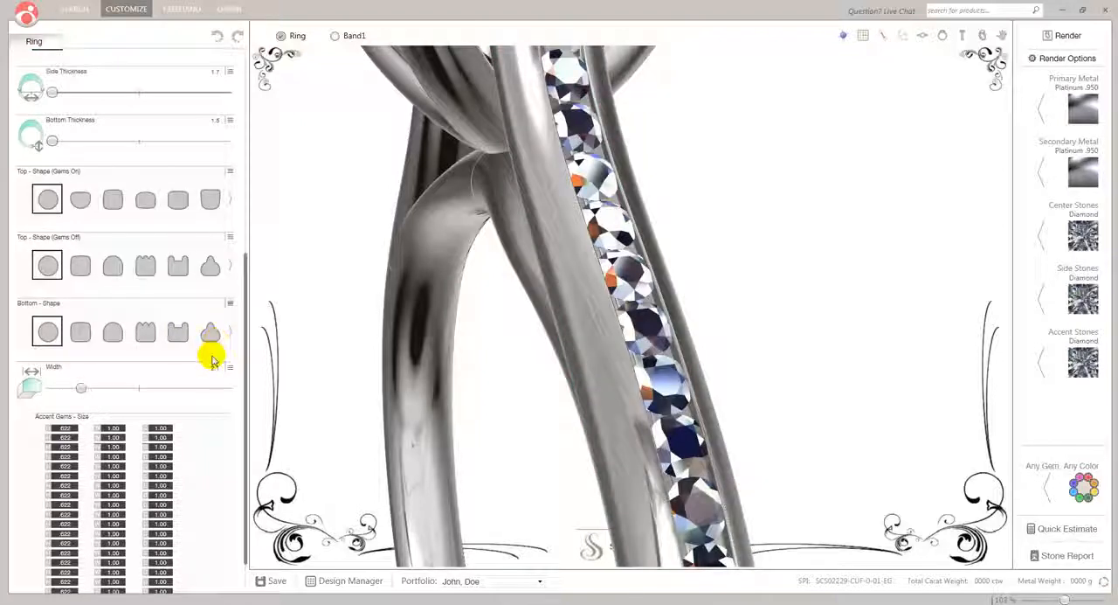
scroll(213, 358, up, 1)
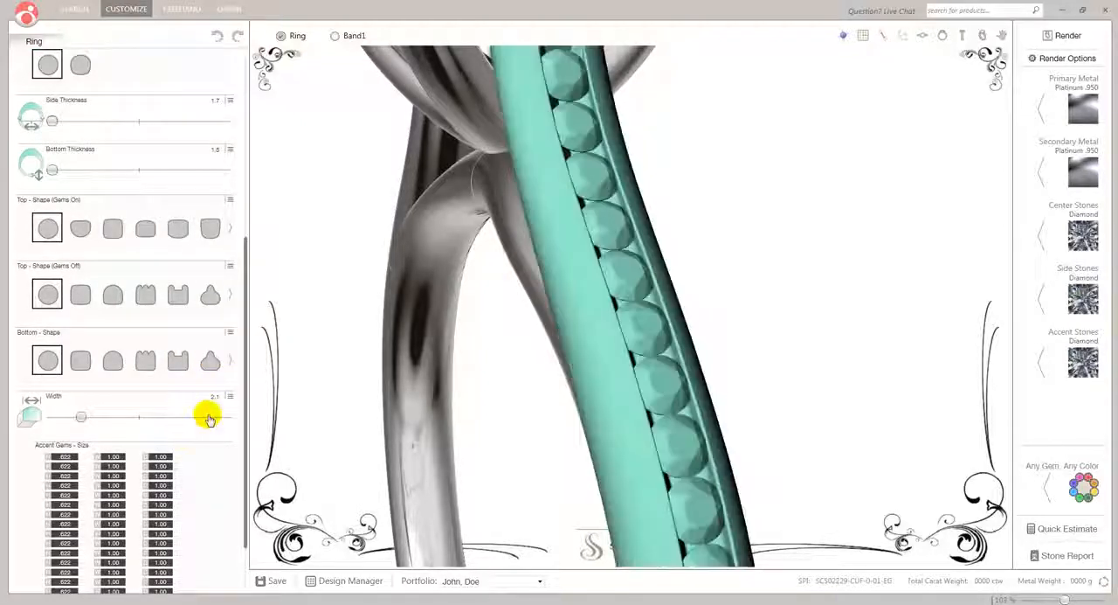
scroll(208, 418, down, 1)
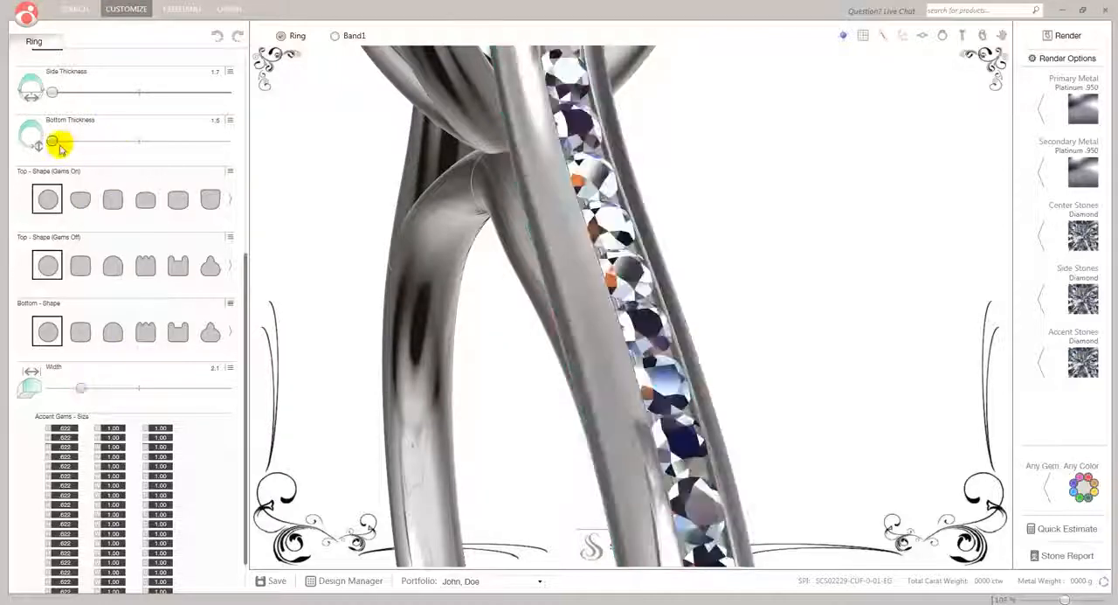
drag(83, 390, 144, 387)
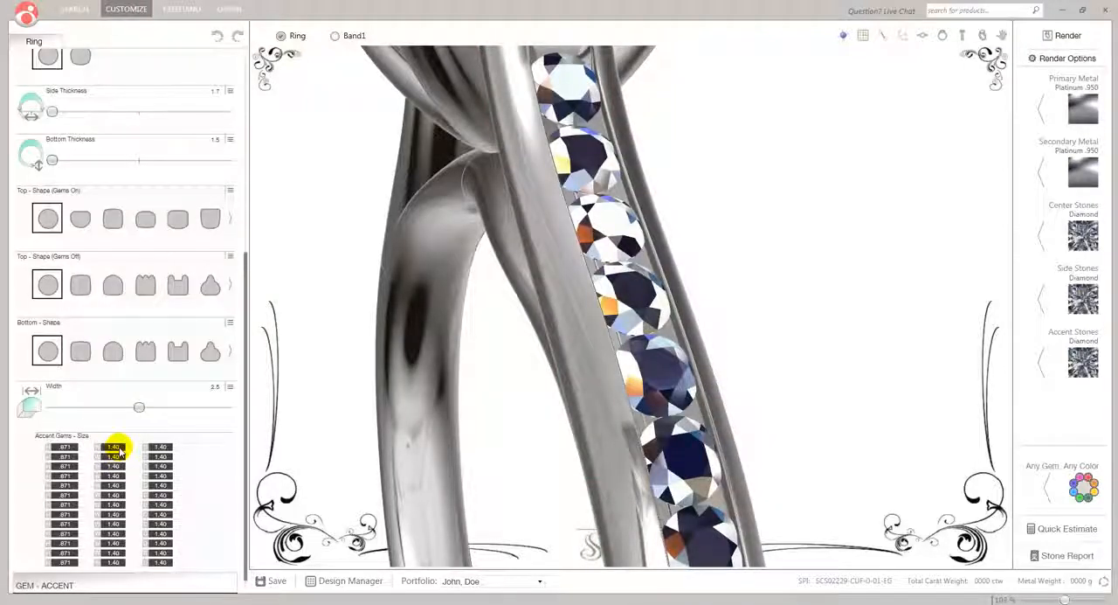
scroll(132, 145, up, 5)
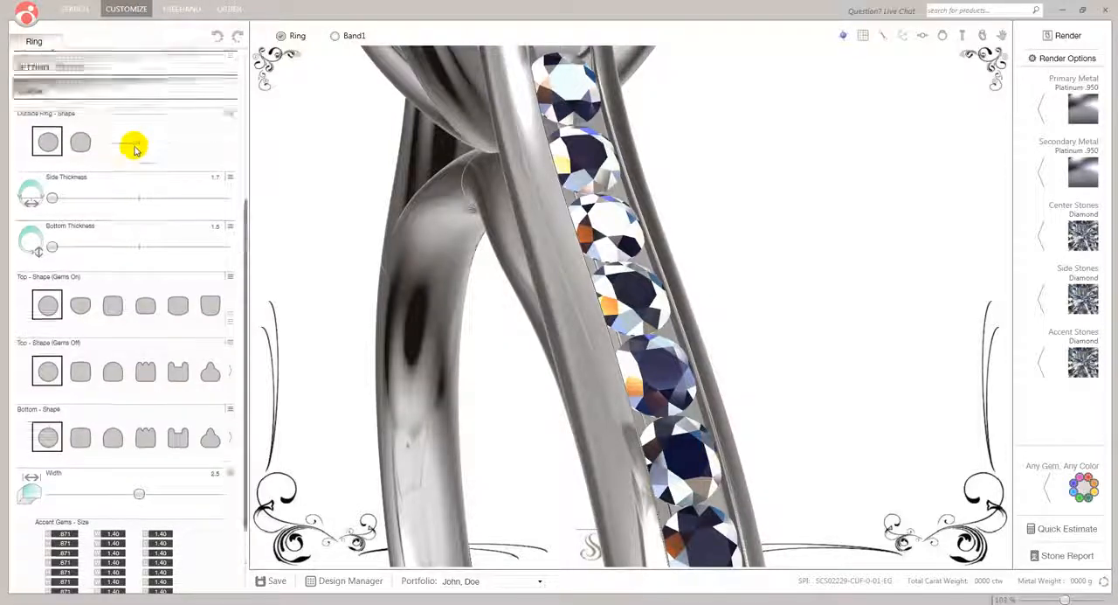
click(51, 236)
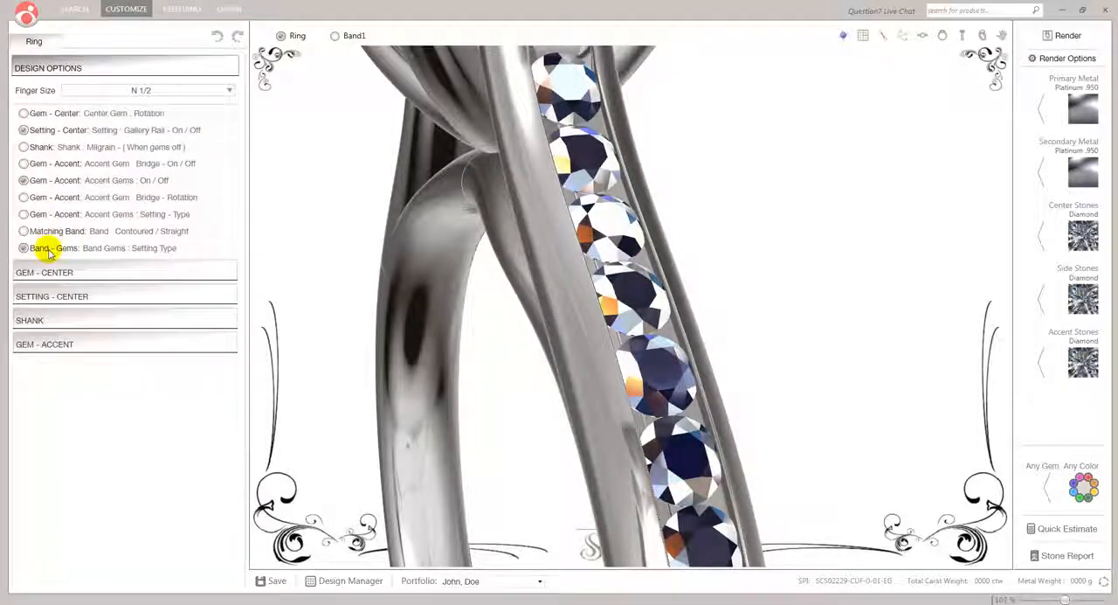
Change the bridge and shank accent gems to a square shape, and set the shank gems' size to .05 ct
click(46, 346)
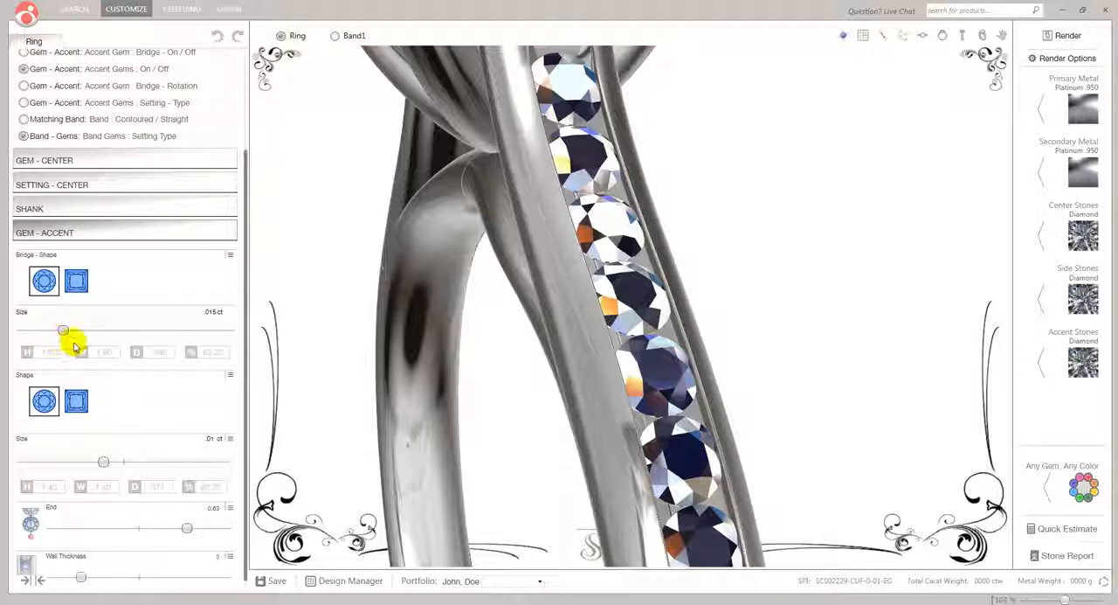
click(76, 282)
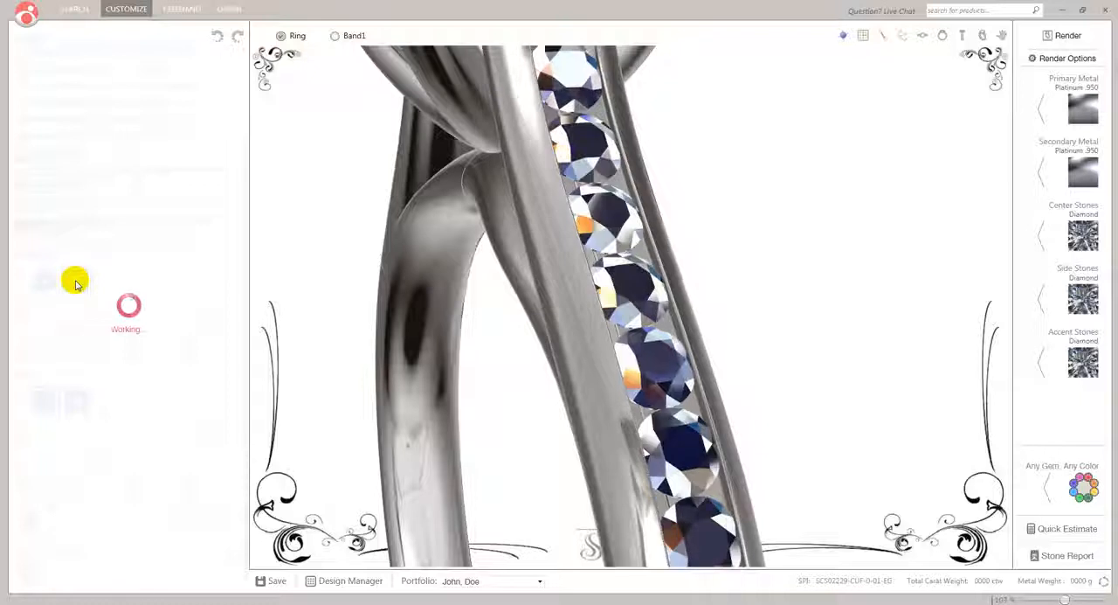
click(73, 403)
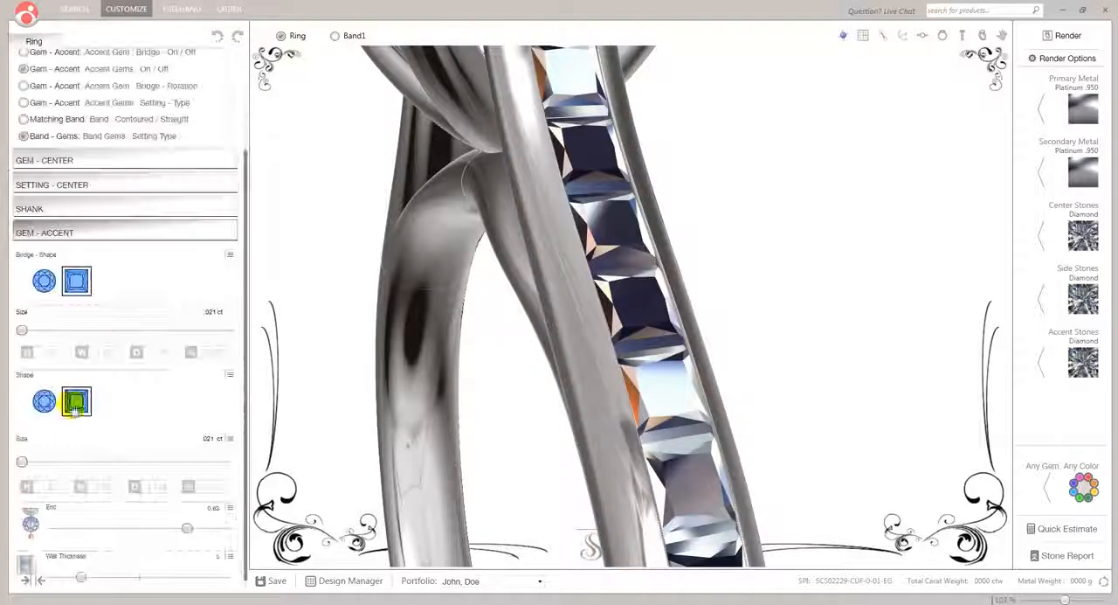
drag(575, 252, 609, 314)
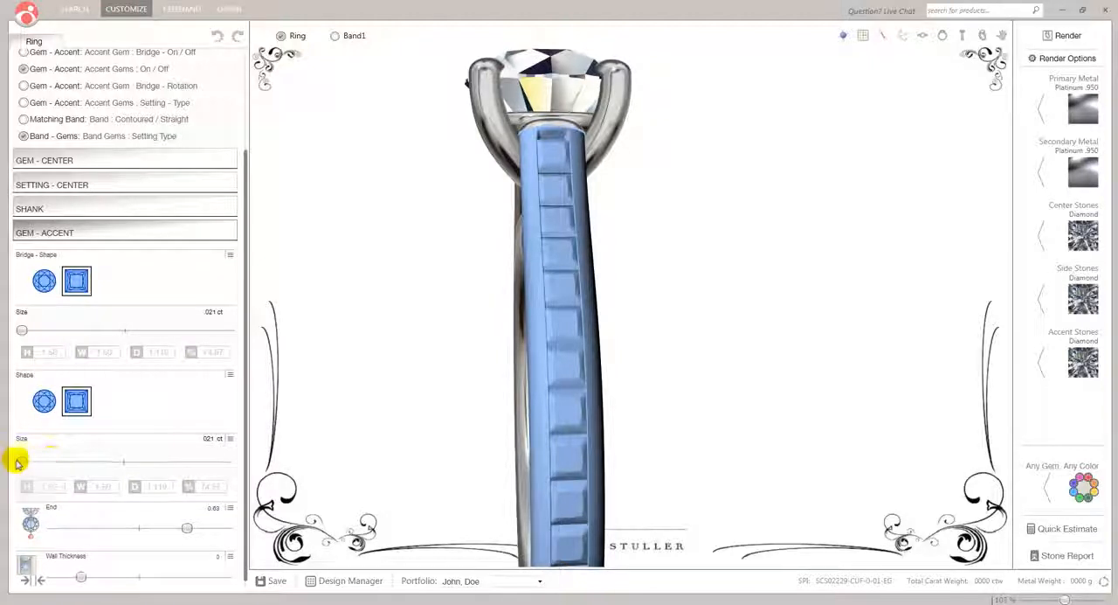
drag(15, 463, 23, 466)
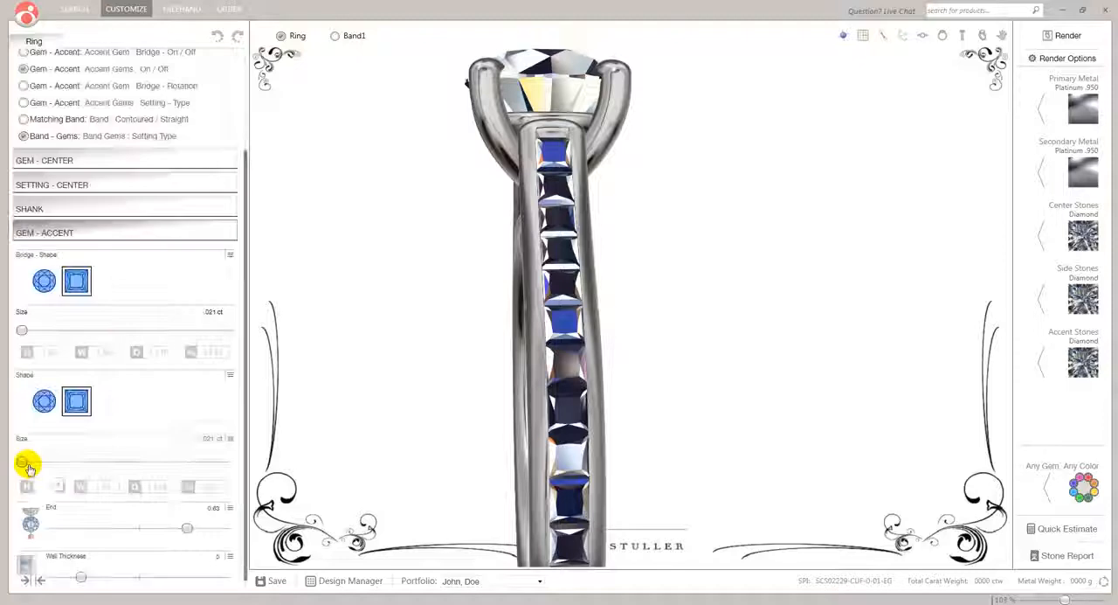
drag(28, 464, 142, 458)
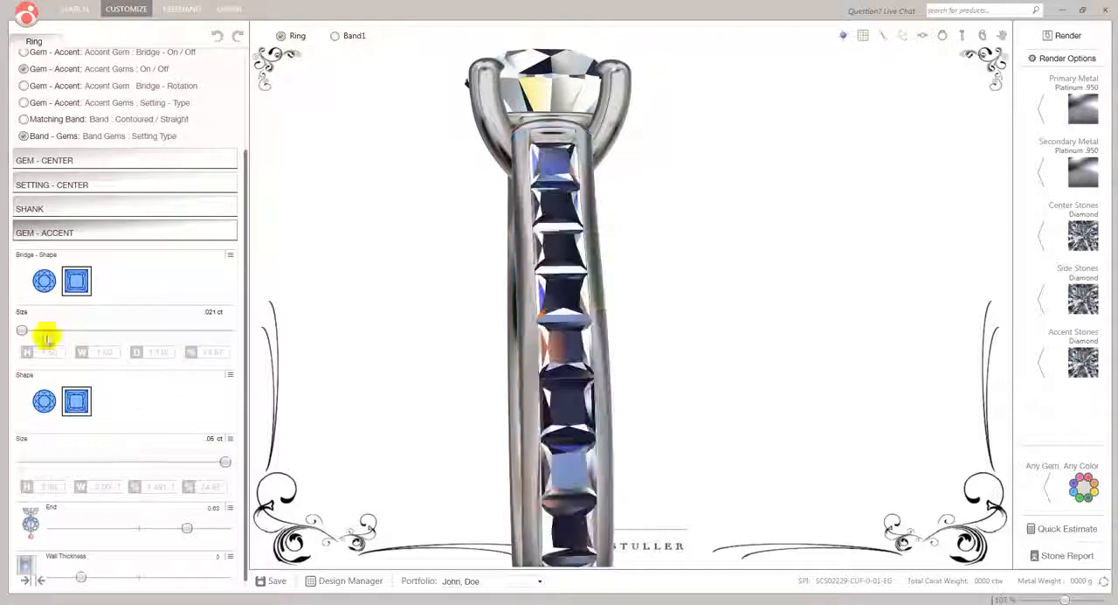
Return the shank and bridge accent gems to a round shape, and check them along the shank
click(44, 399)
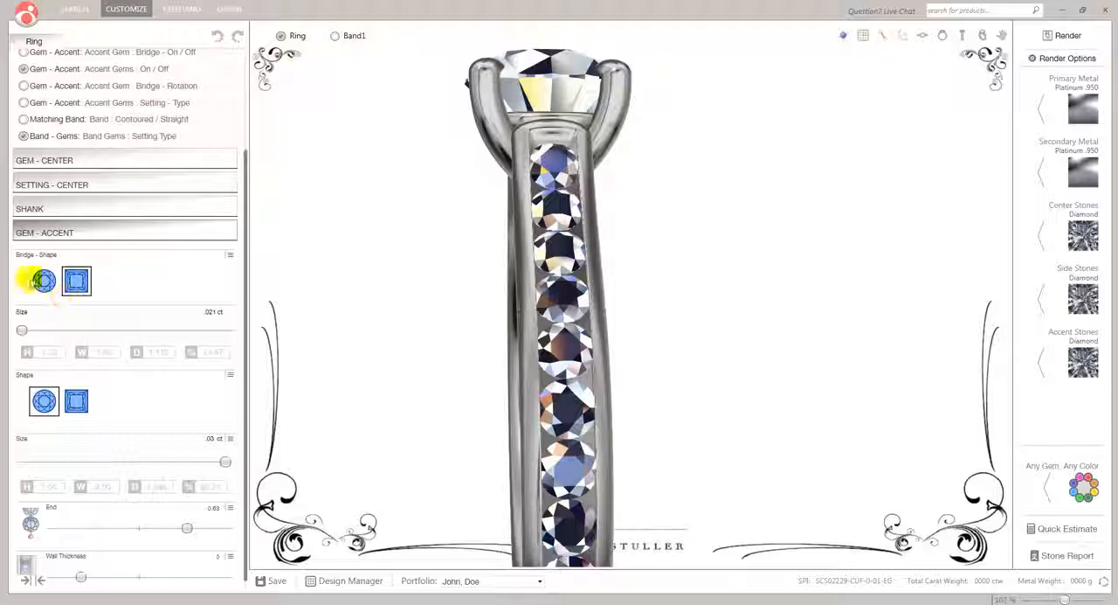
drag(413, 299, 541, 289)
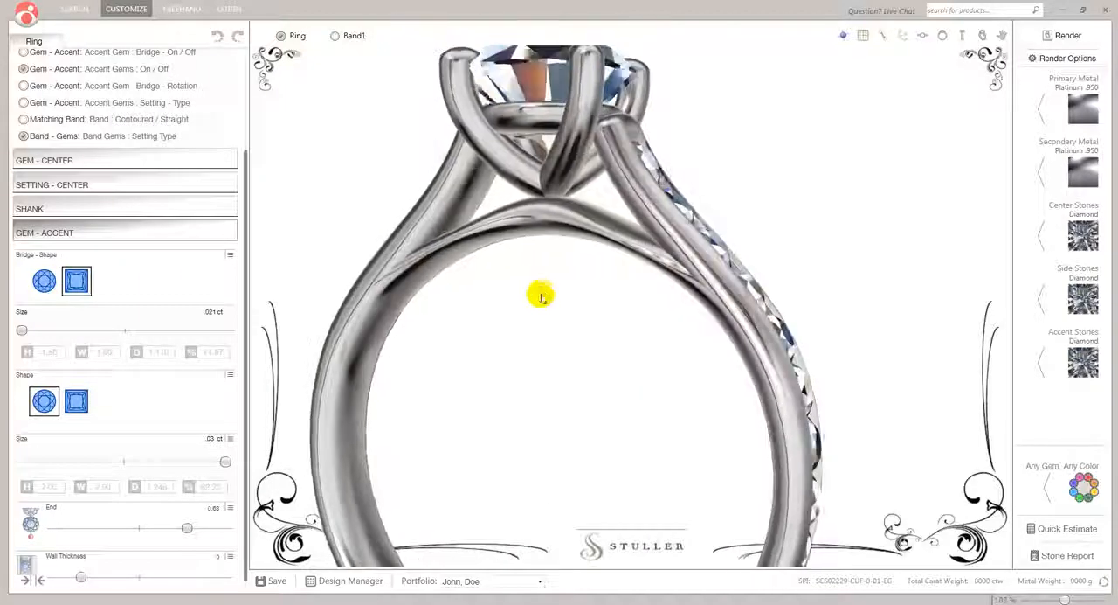
click(42, 282)
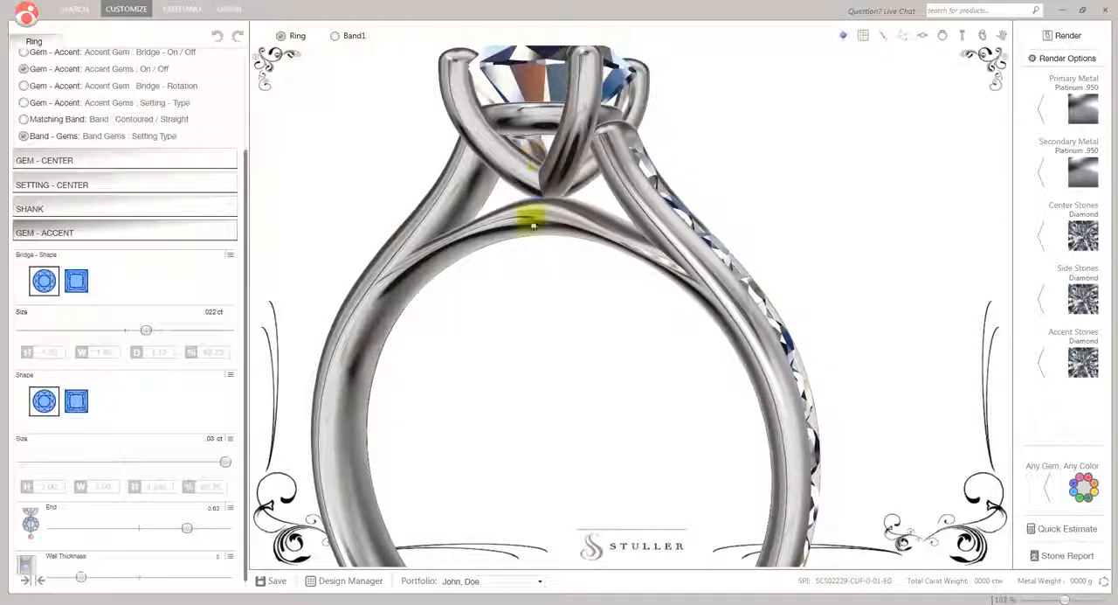
drag(675, 333, 579, 454)
drag(562, 345, 561, 312)
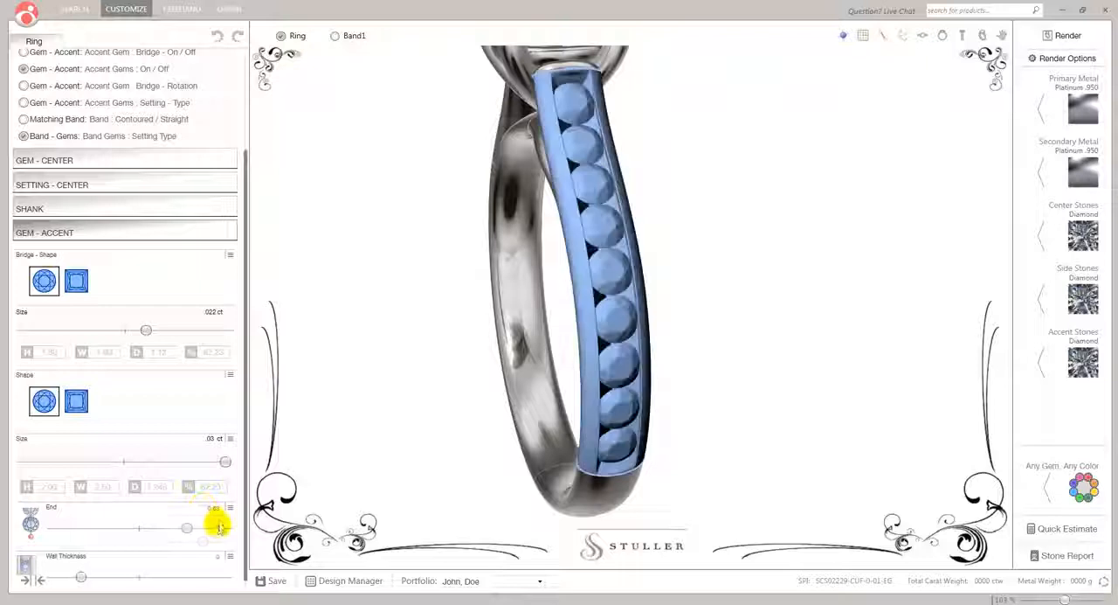
Set the accent gems' end position on the shank to 0.36, and inspect the shortened row of gems
drag(181, 530, 90, 531)
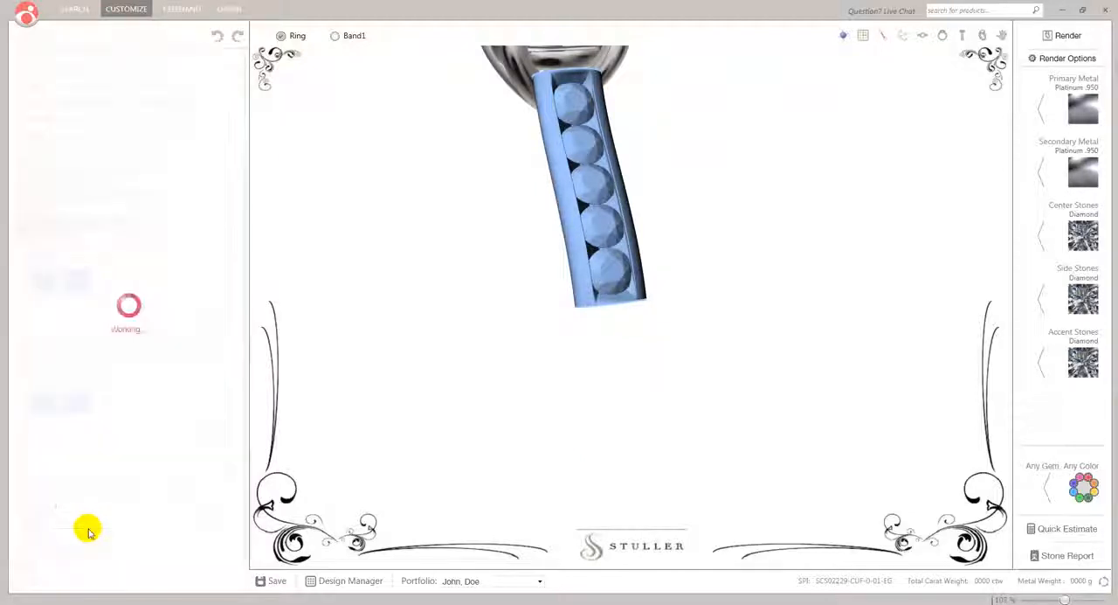
drag(343, 403, 417, 390)
scroll(487, 298, down, 3)
drag(575, 321, 656, 274)
scroll(654, 274, up, 2)
drag(732, 281, 669, 319)
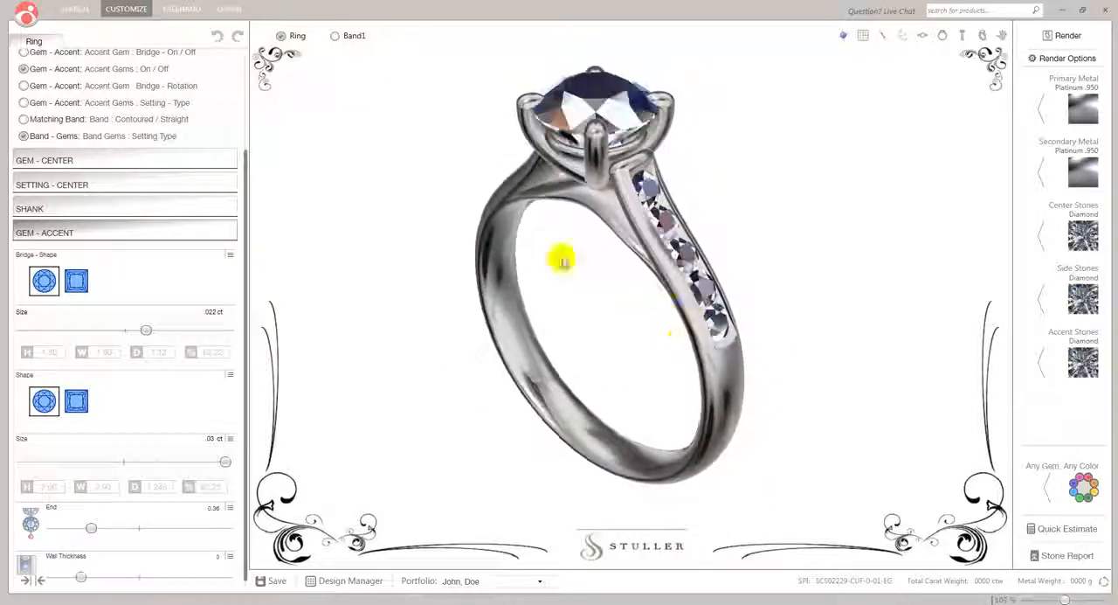
Show the matching band beside the ring, examine its gems up close, and open the ring's shank settings
click(335, 37)
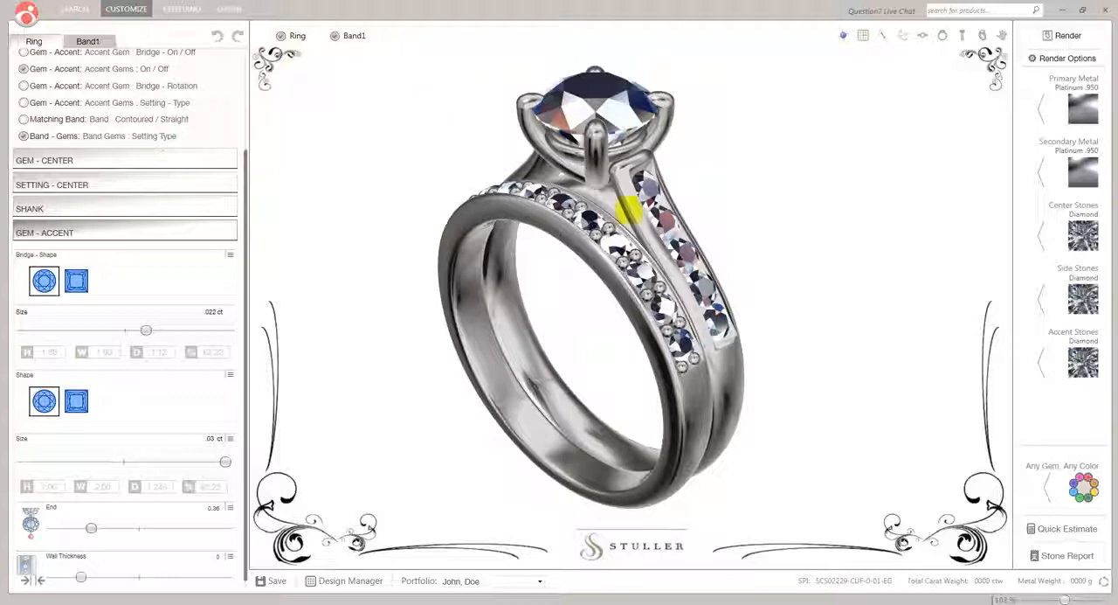
drag(762, 242, 358, 111)
scroll(677, 198, up, 5)
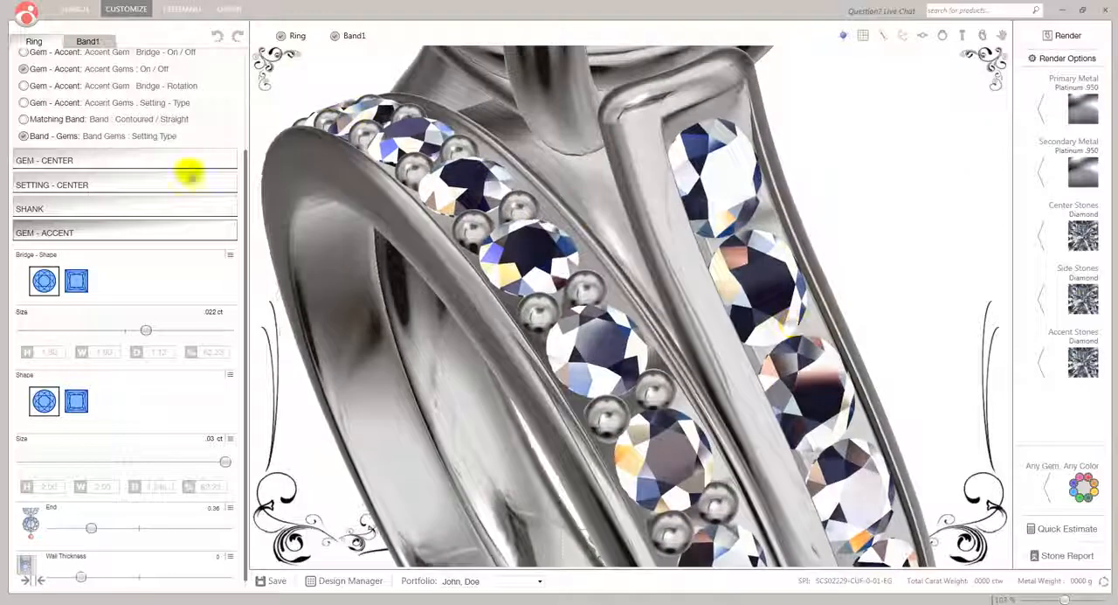
click(26, 232)
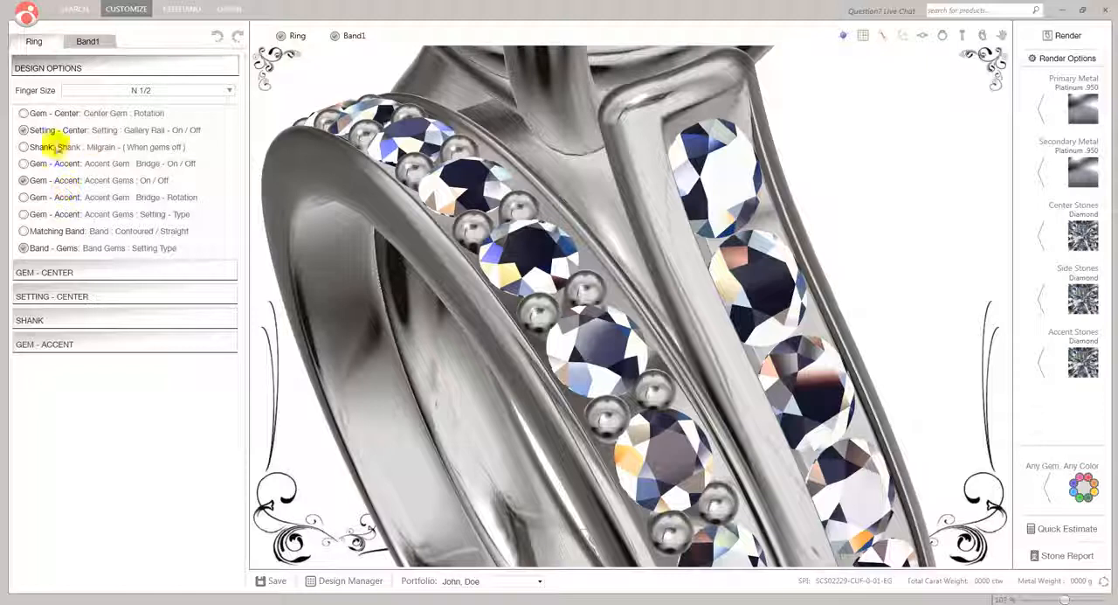
click(31, 321)
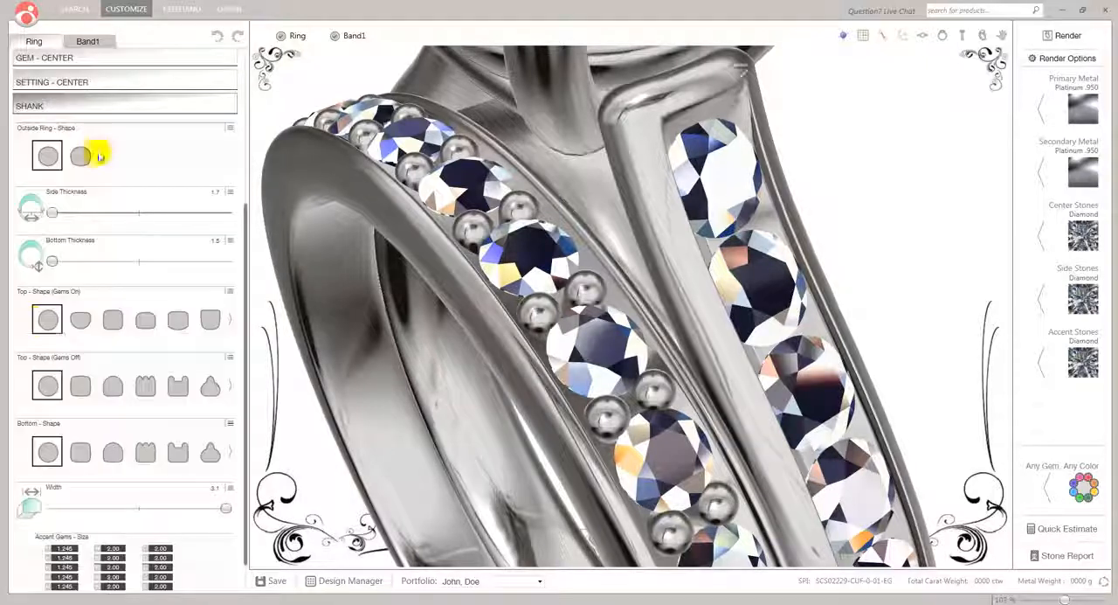
Turn the matching band's gems off and back on
click(84, 42)
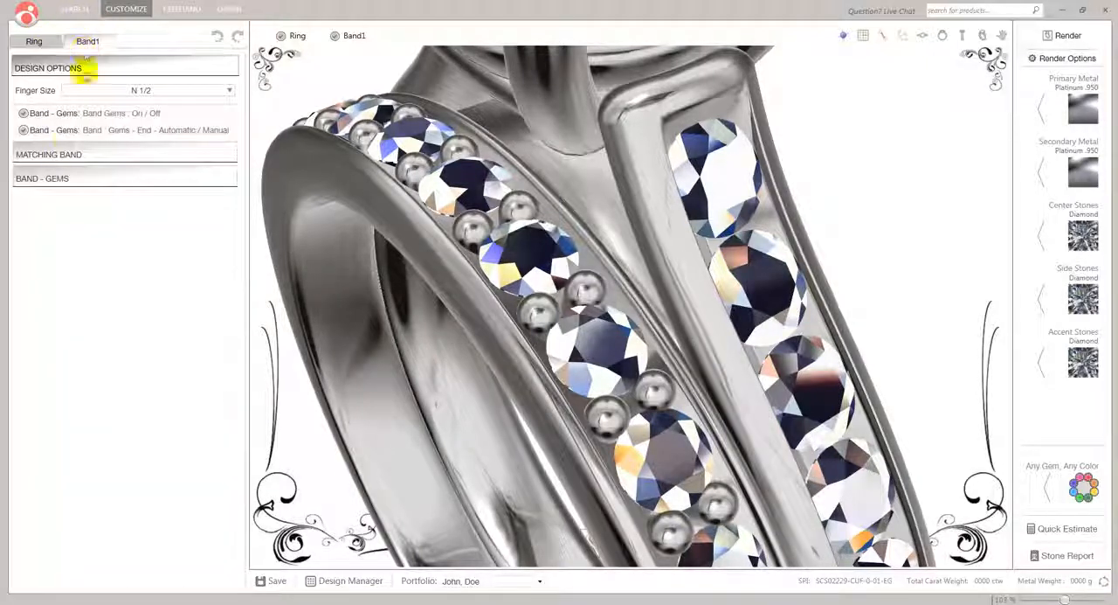
click(23, 113)
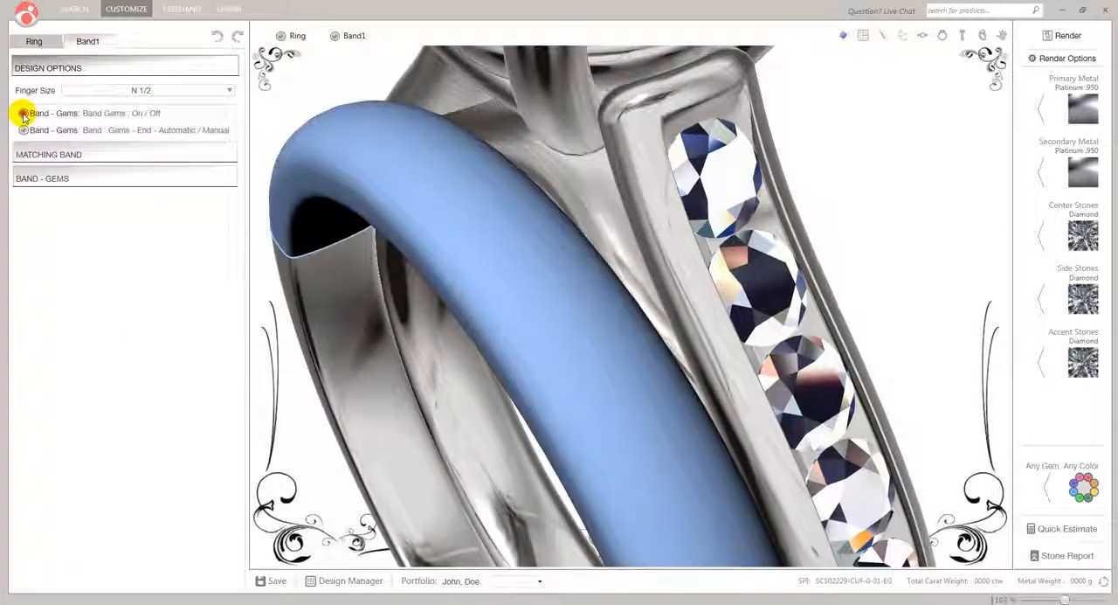
click(24, 114)
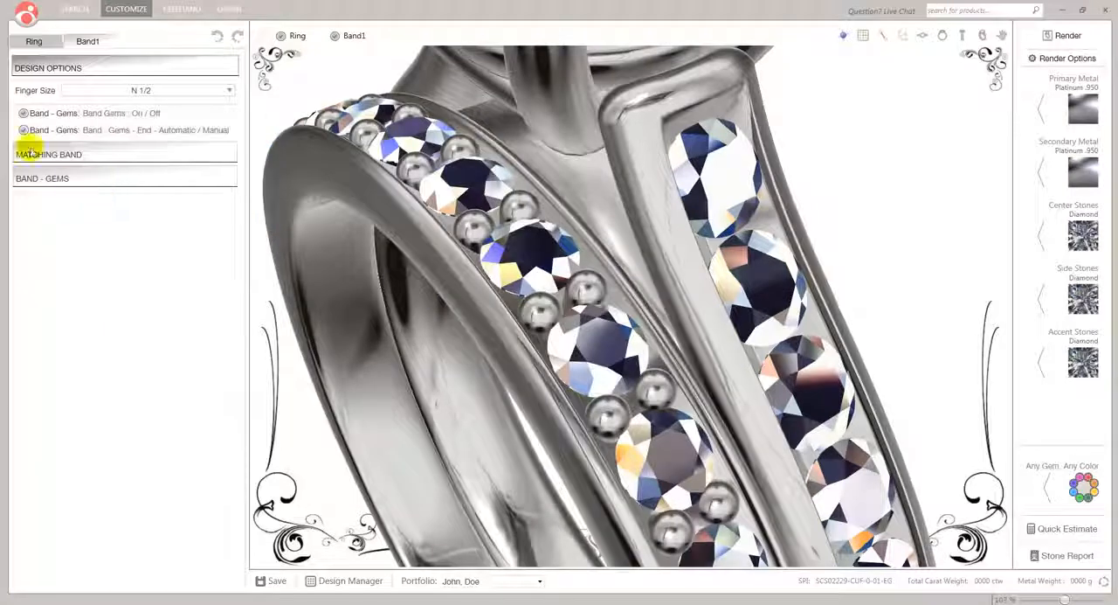
Set the matching band's contour amount to 1.8, and switch its contoured/straight design option on
click(41, 156)
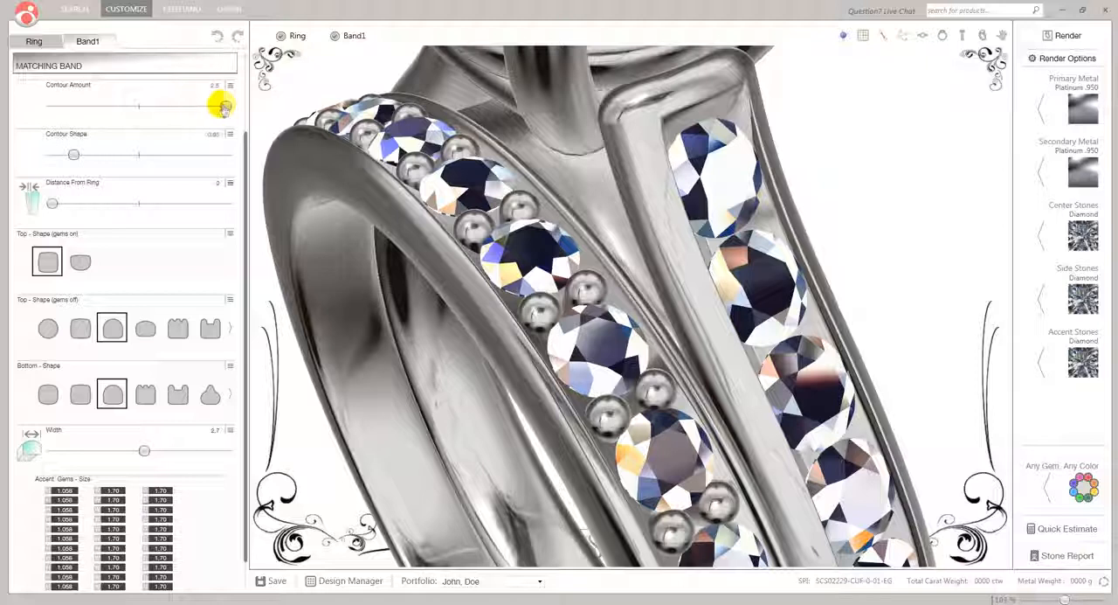
drag(225, 107, 149, 109)
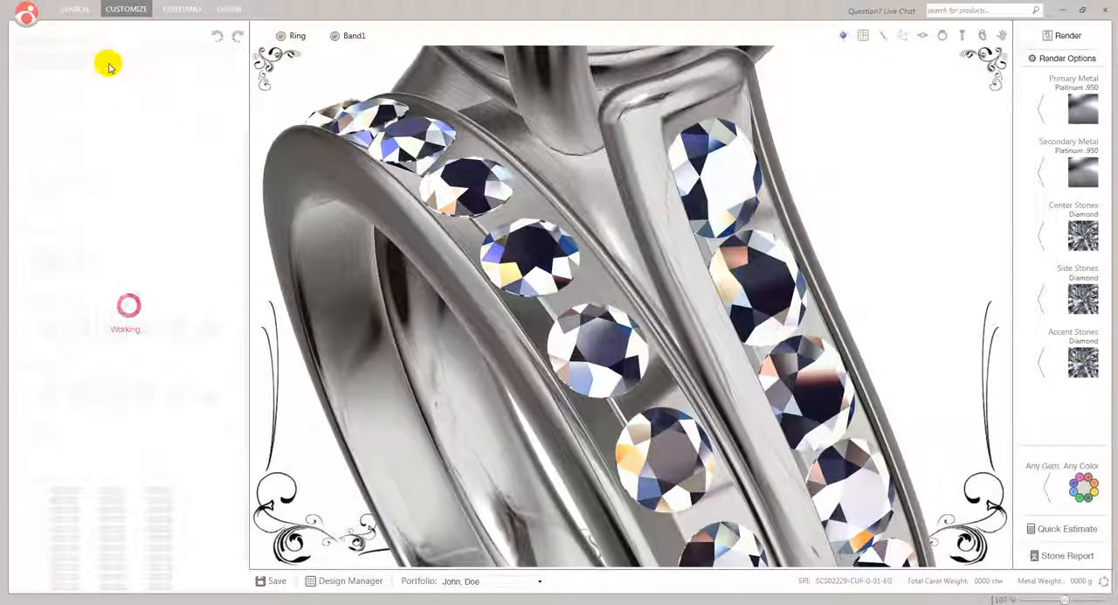
click(35, 42)
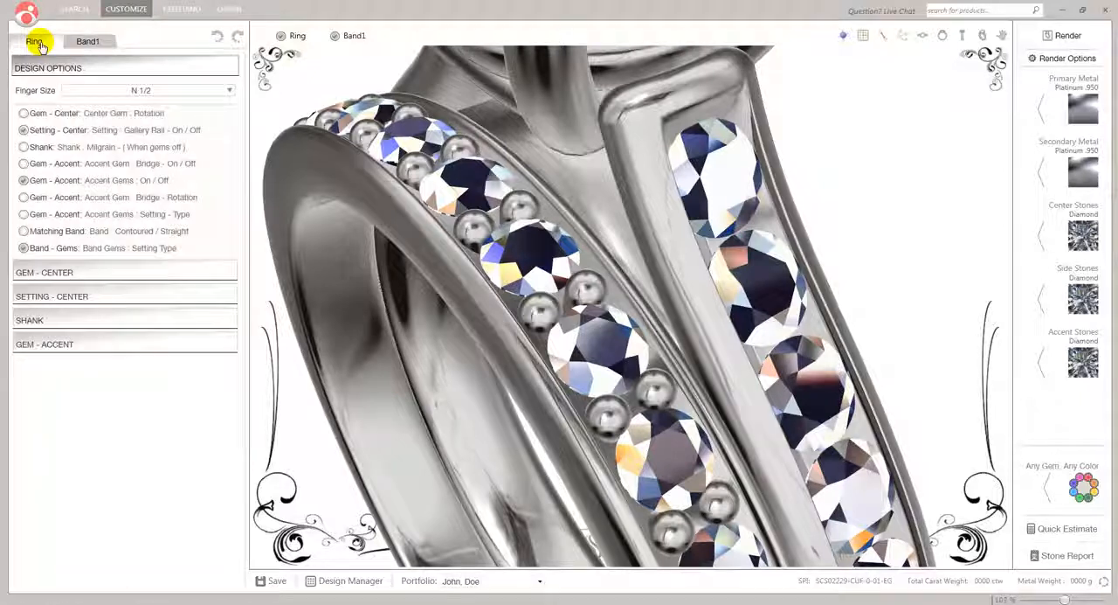
click(23, 234)
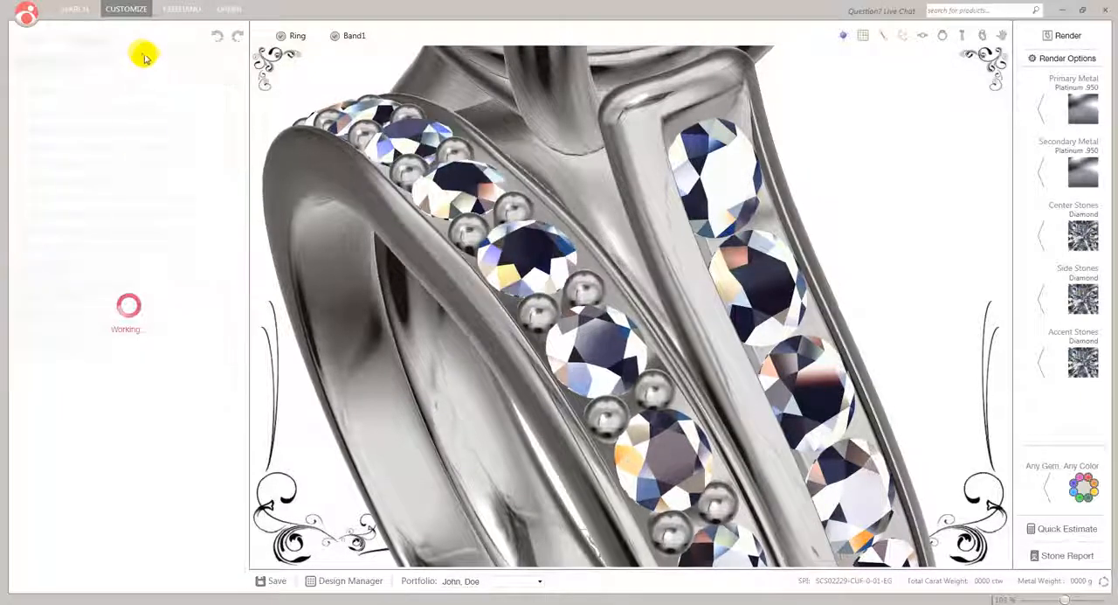
Set the band's contour shape to 1.43 and its contour amount to 2.5, and inspect its fit against the ring
click(94, 42)
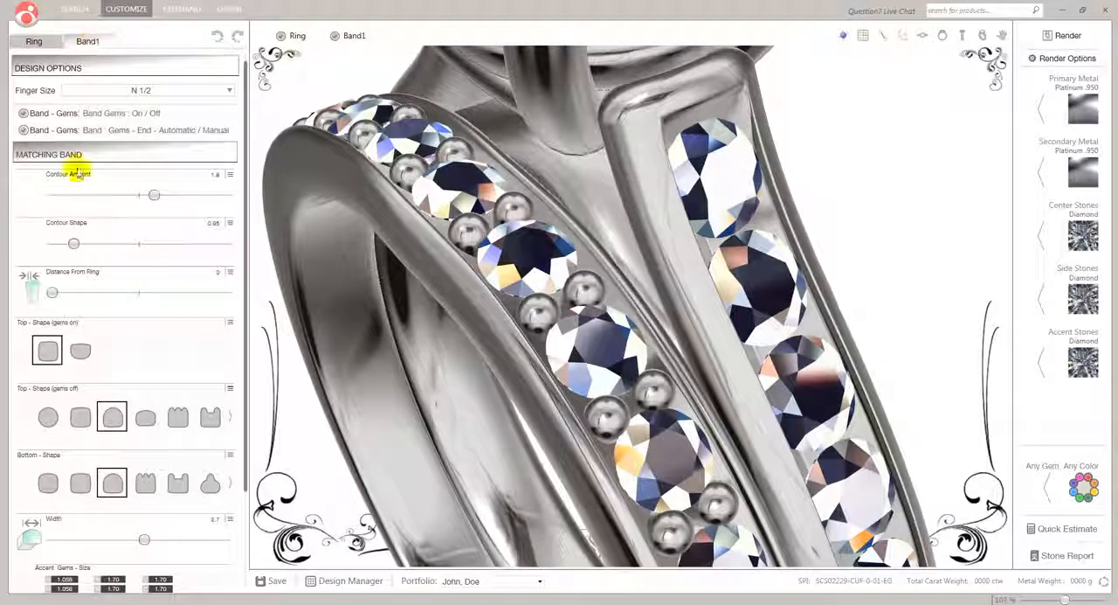
drag(77, 244, 139, 247)
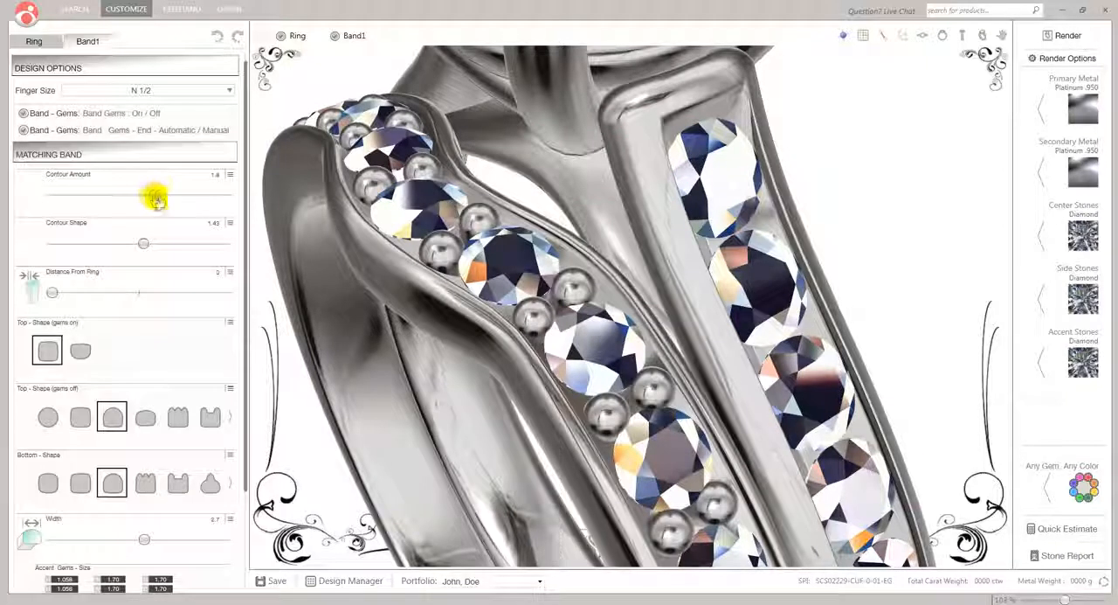
drag(153, 198, 194, 198)
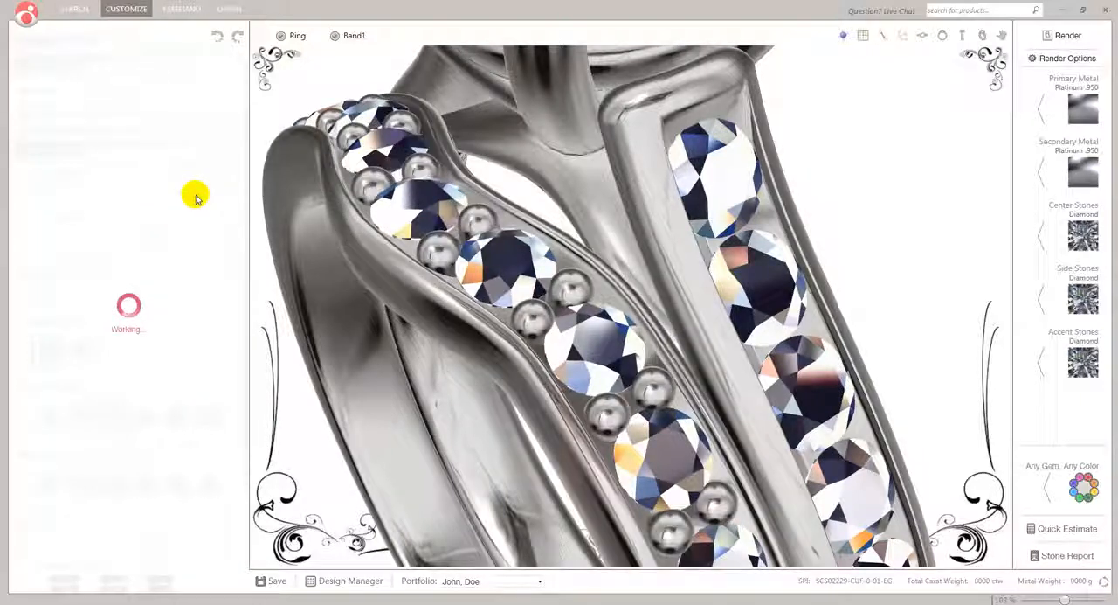
drag(198, 197, 229, 200)
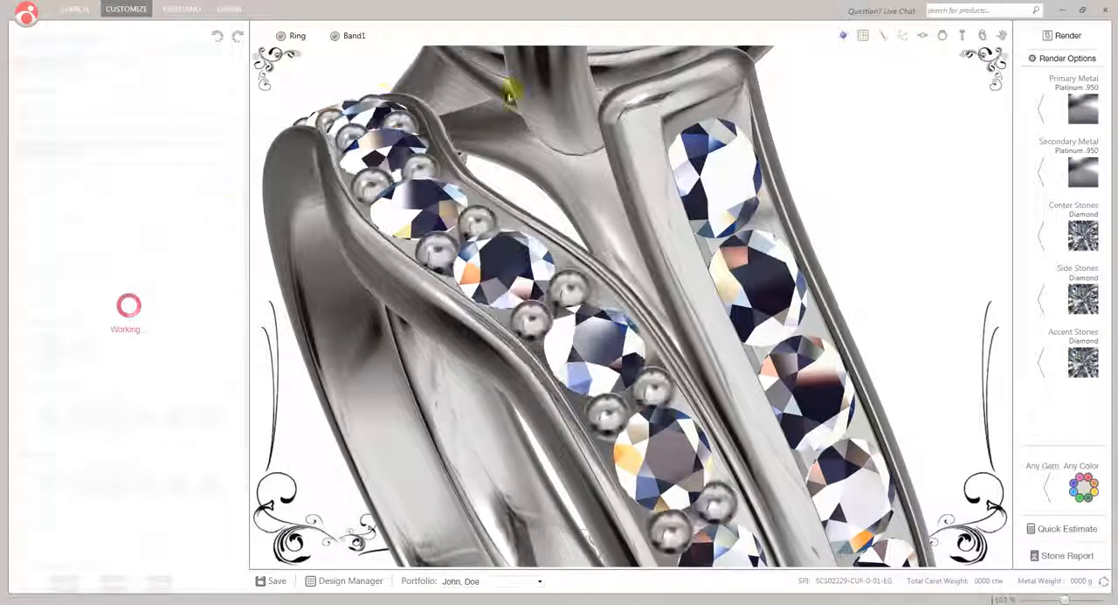
drag(869, 145, 814, 170)
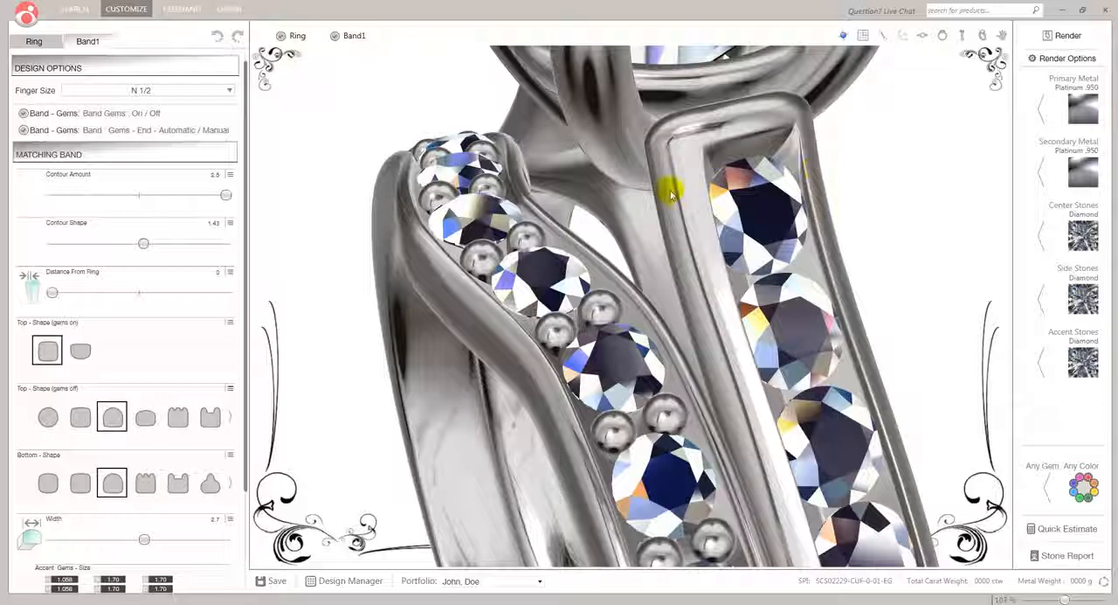
scroll(671, 194, down, 5)
mouse_move(666, 248)
mouse_down()
mouse_move(589, 212)
mouse_move(742, 255)
mouse_move(691, 257)
mouse_move(695, 240)
mouse_move(739, 252)
mouse_move(664, 218)
mouse_move(707, 262)
mouse_move(680, 234)
mouse_up()
scroll(695, 240, down, 3)
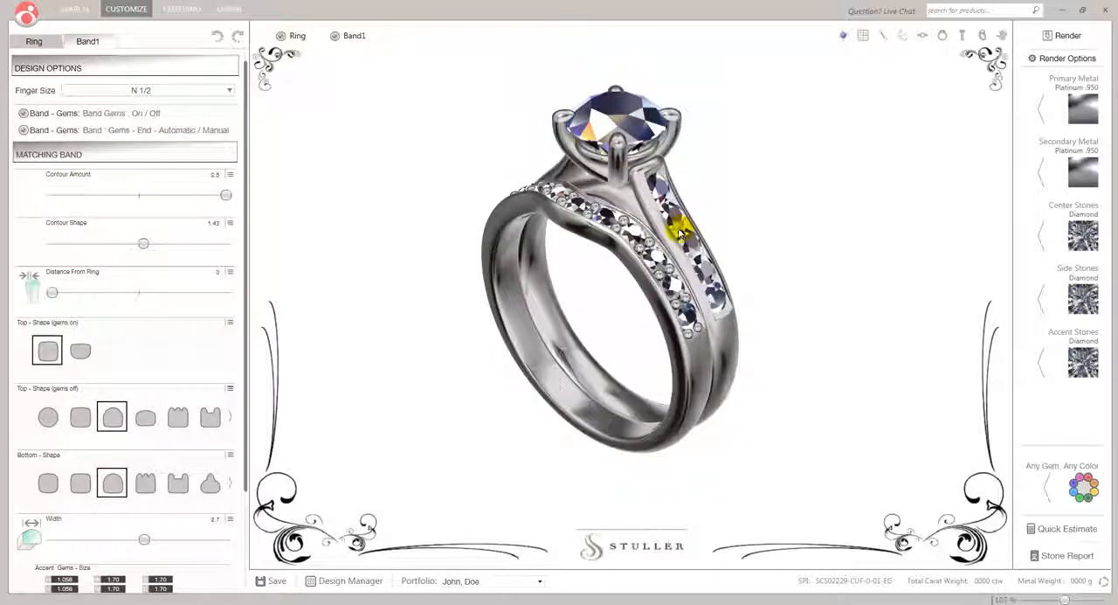
scroll(658, 218, up, 1)
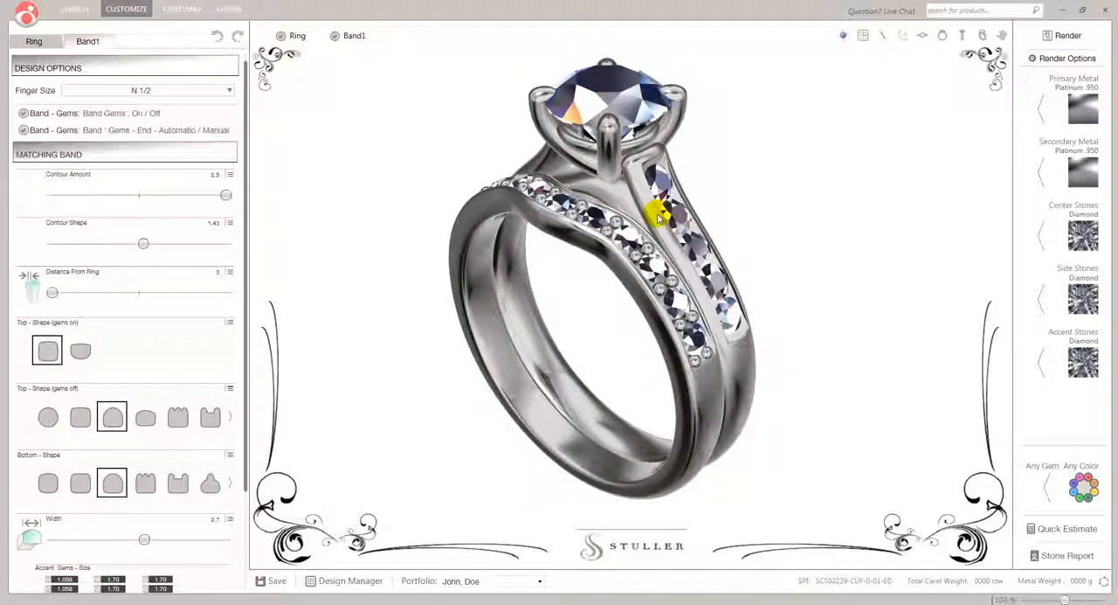